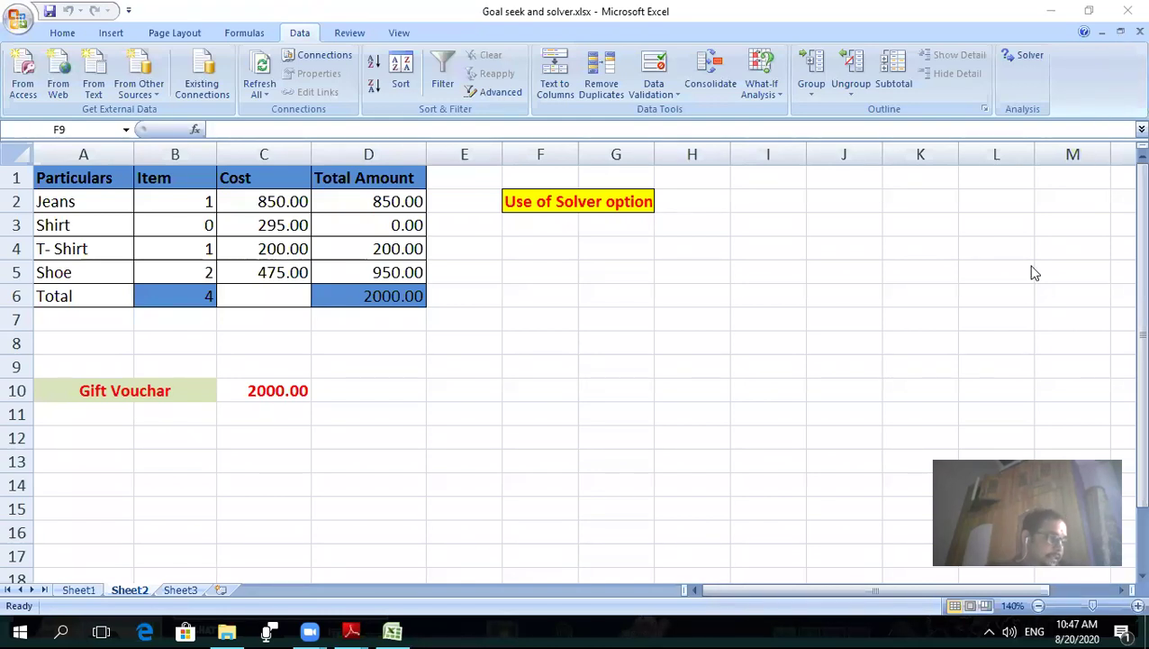
- Minimize the Goal seek and solver workbook and close the Solver PDF
click(1052, 10)
click(1127, 9)
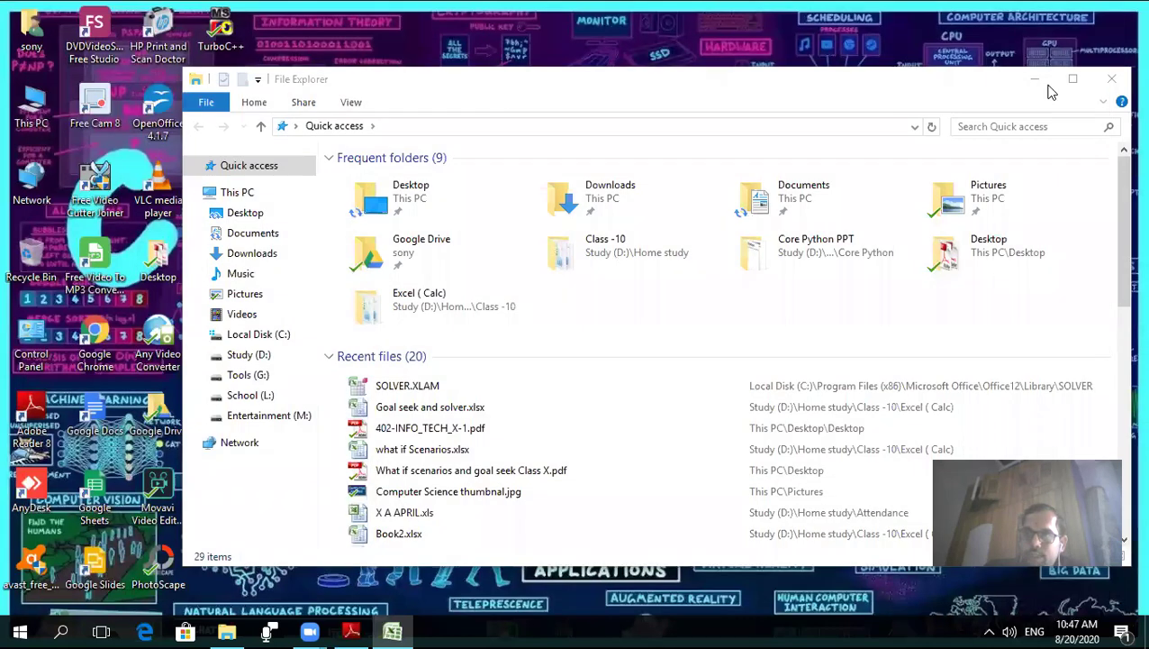
- Close File Explorer and open Link Spreadsheet Data Class X.pdf from the desktop
click(1109, 82)
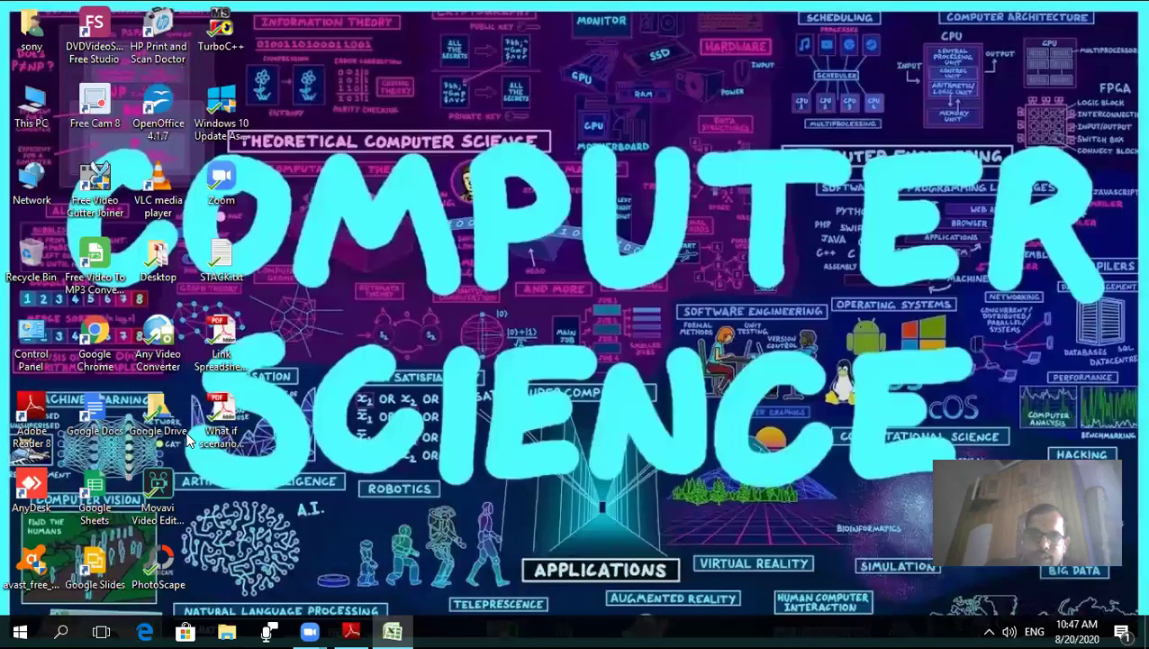
double_click(224, 331)
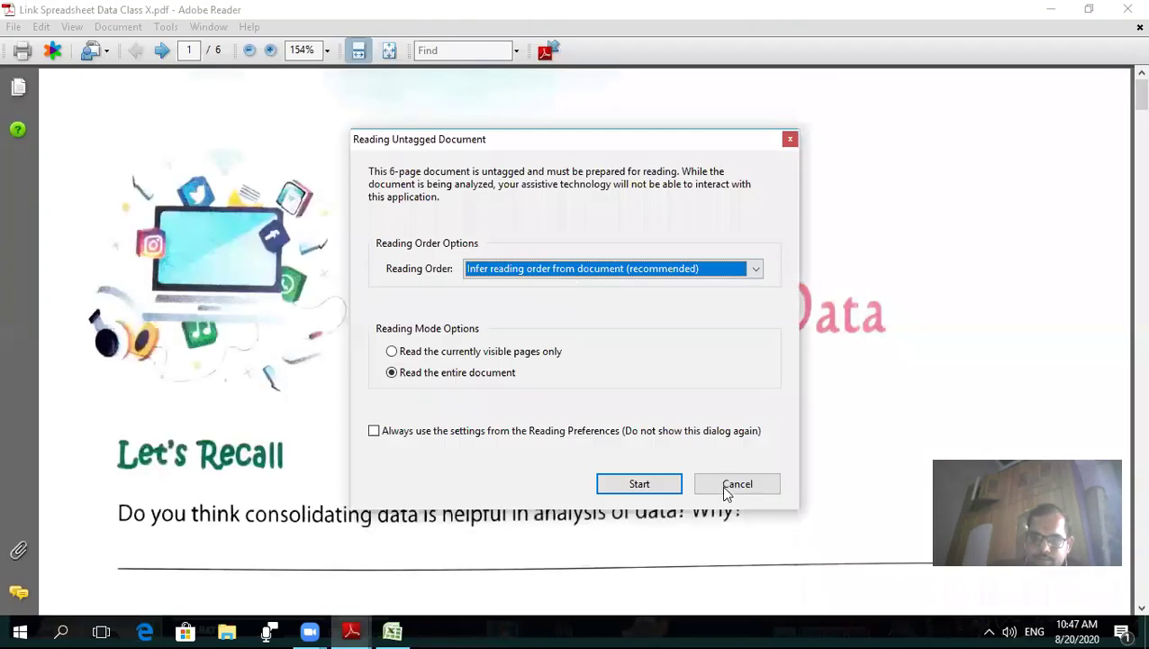
- Dismiss the untagged-document notice, read down to Setting up Multiple Sheets, then return to Excel
click(726, 486)
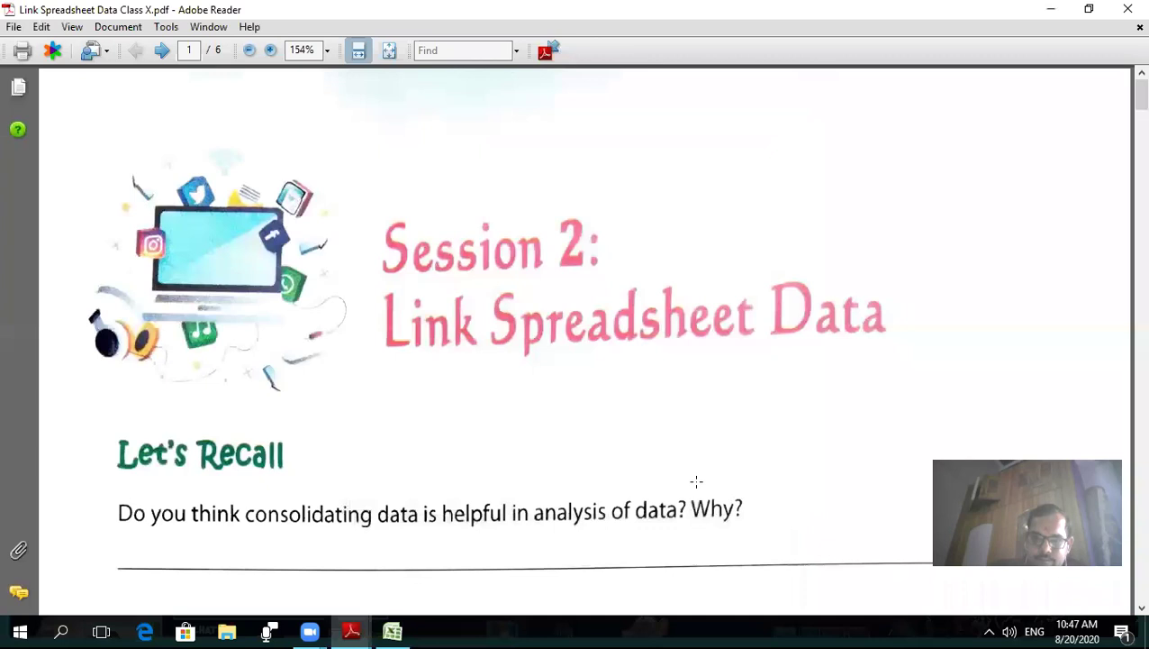
scroll(511, 420, down, 5)
scroll(513, 413, down, 6)
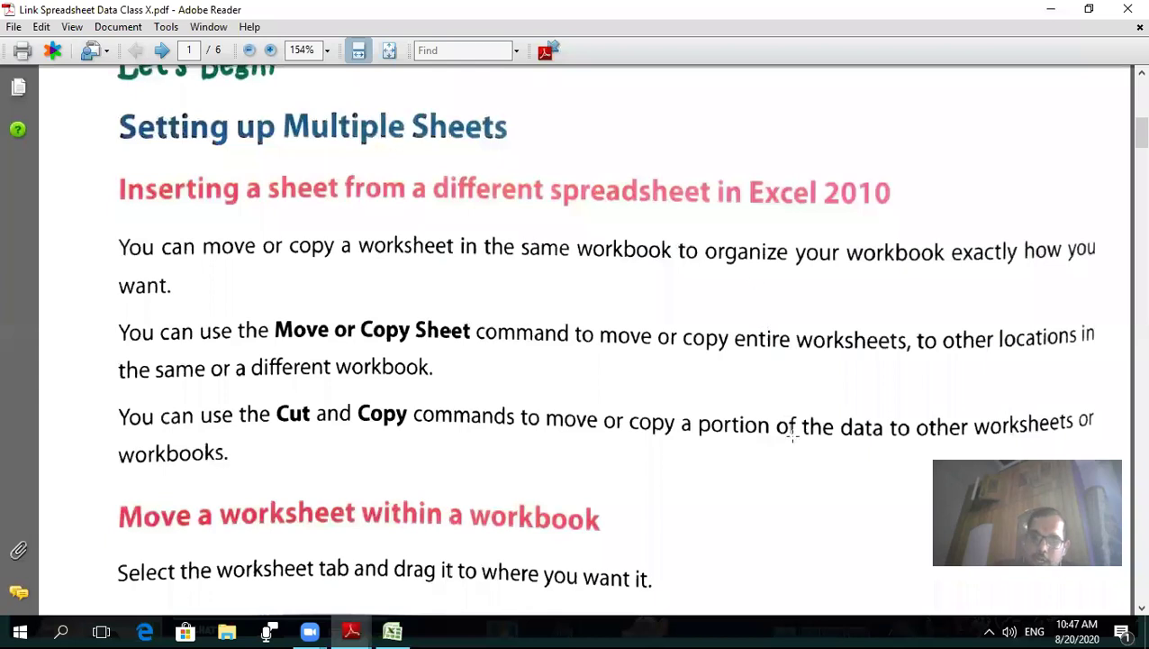
click(397, 628)
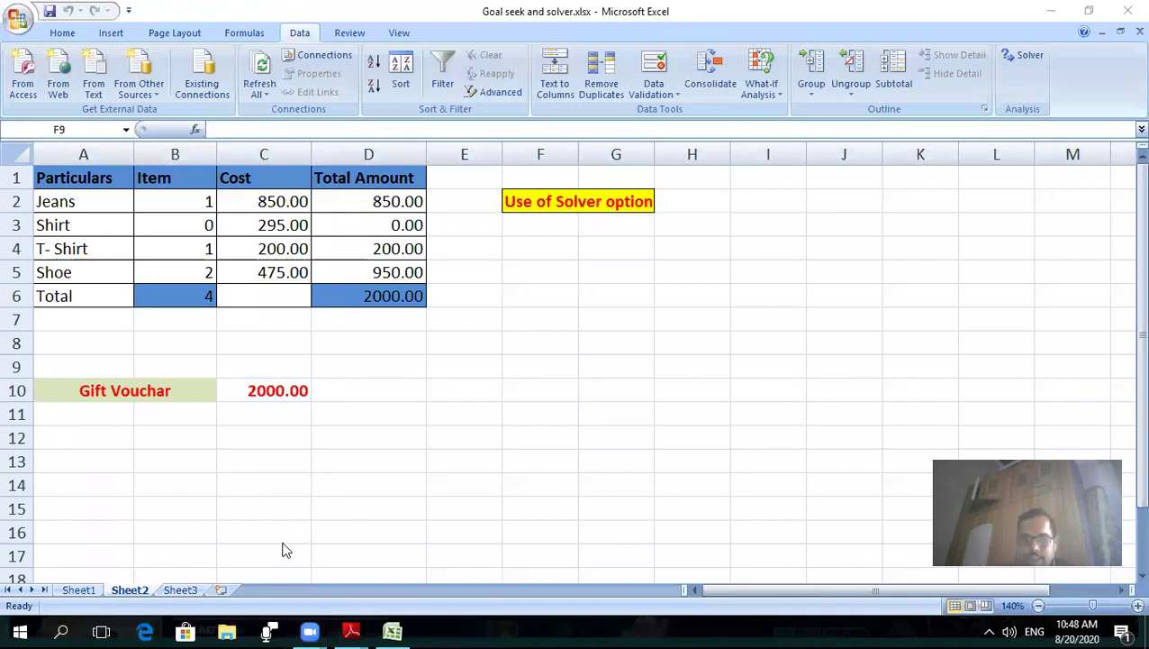
- Add two new blank worksheets, Sheet4 and Sheet5, to the workbook
click(224, 595)
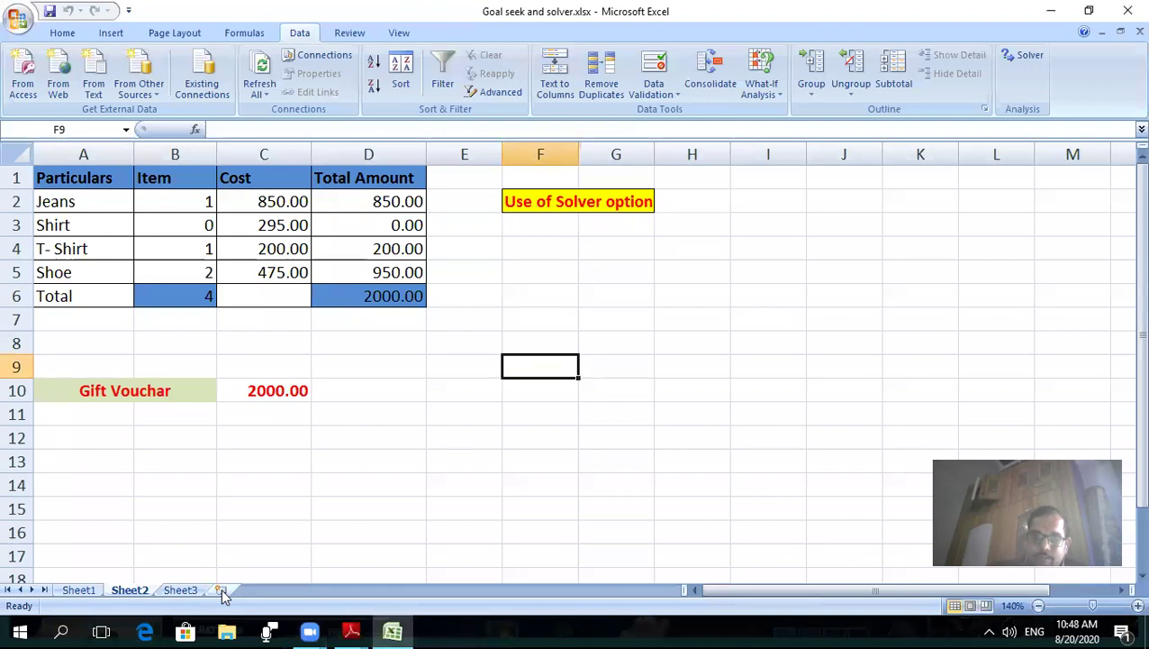
click(223, 591)
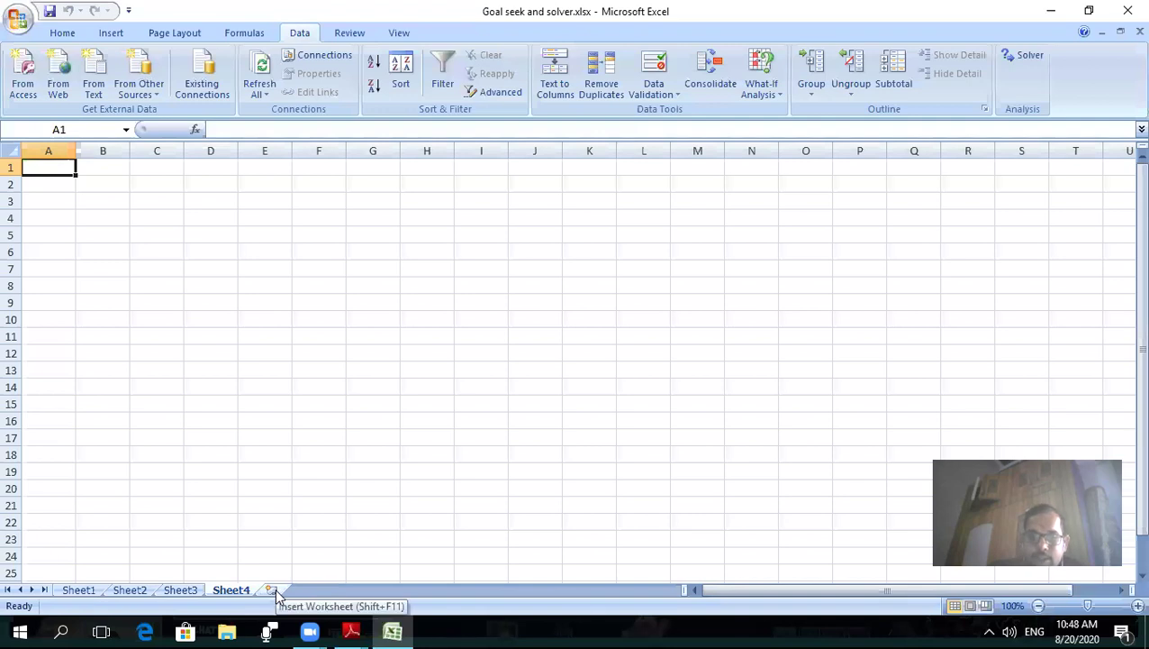
click(275, 591)
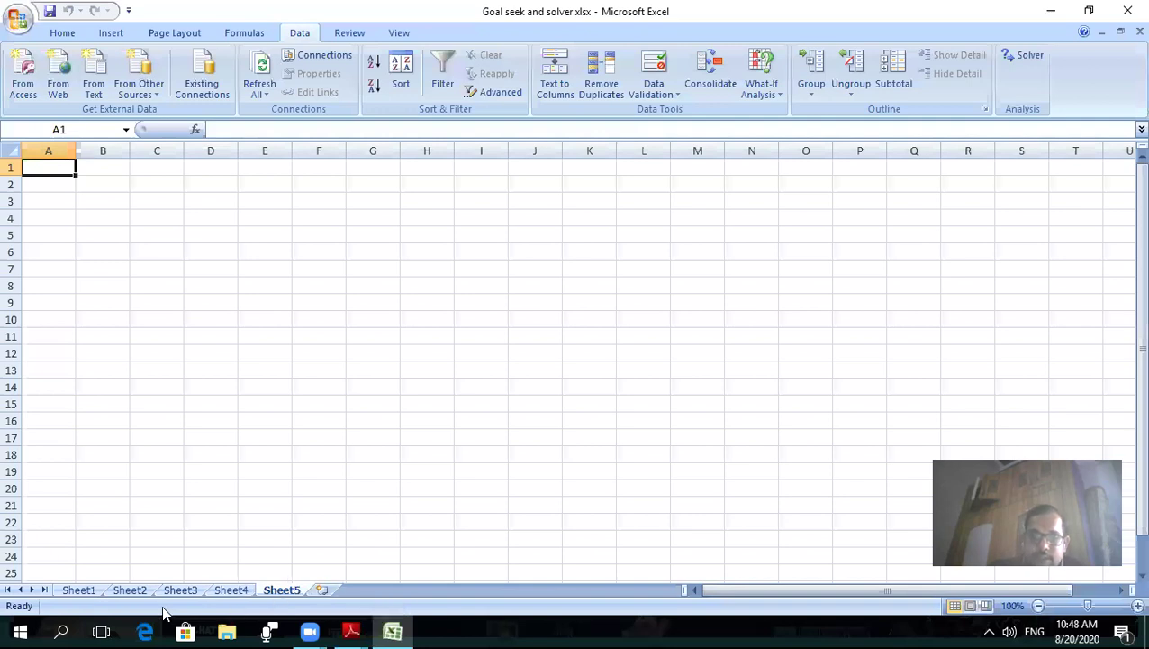
- Browse through Sheet1 to Sheet5 and return to Sheet1's Goal Seek table
click(79, 591)
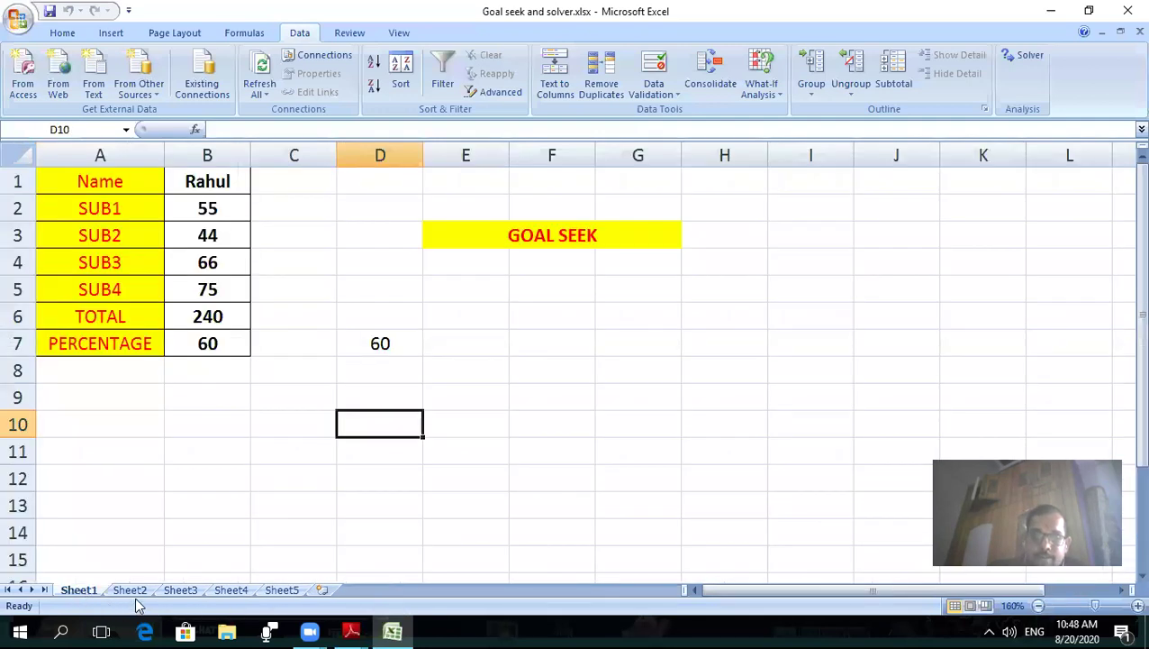
click(133, 592)
click(180, 592)
click(230, 590)
click(285, 591)
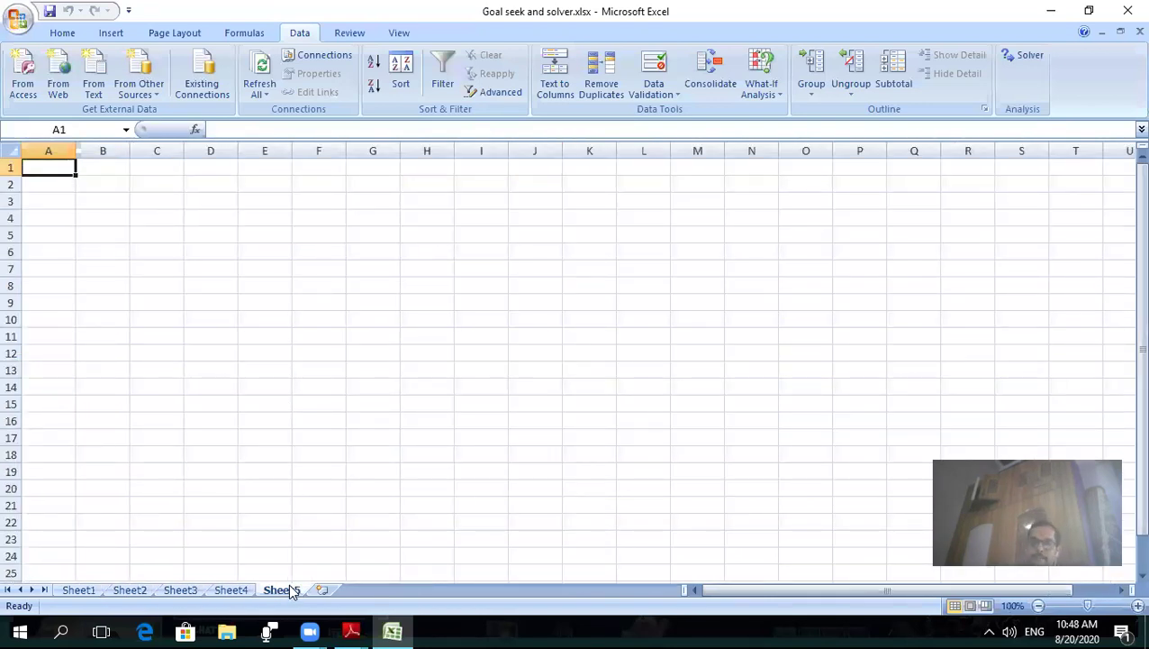
click(80, 590)
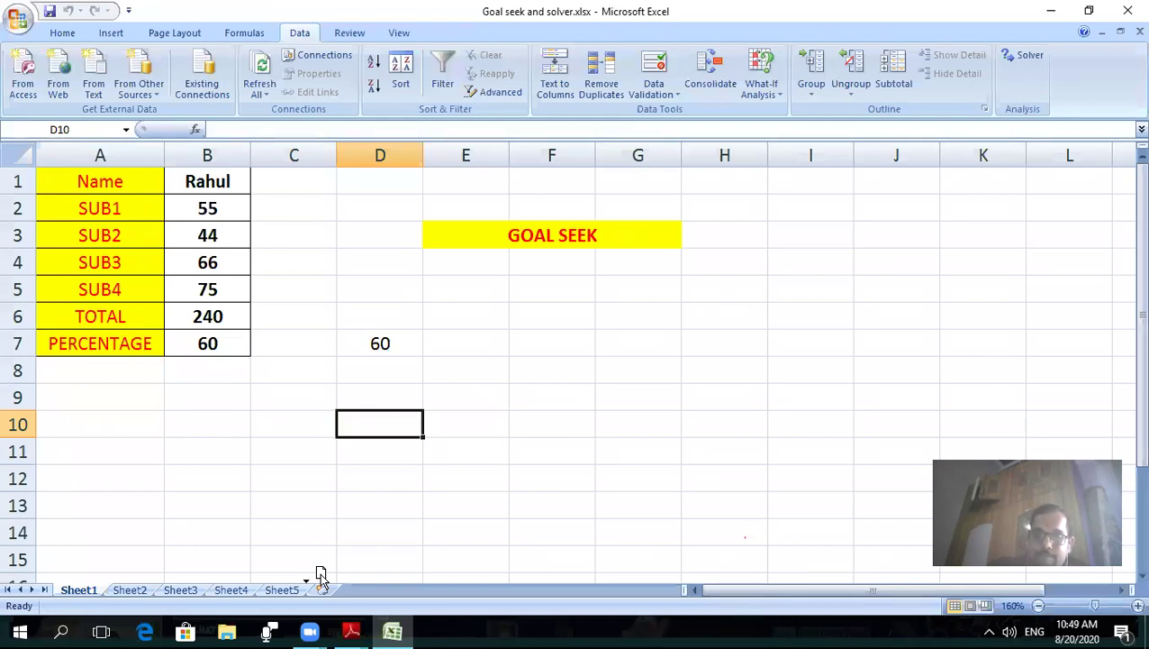
- Drag Sheet1 after Sheet5, then Ctrl-drag a copy, Sheet1 (2), to the front
drag(320, 575, 320, 582)
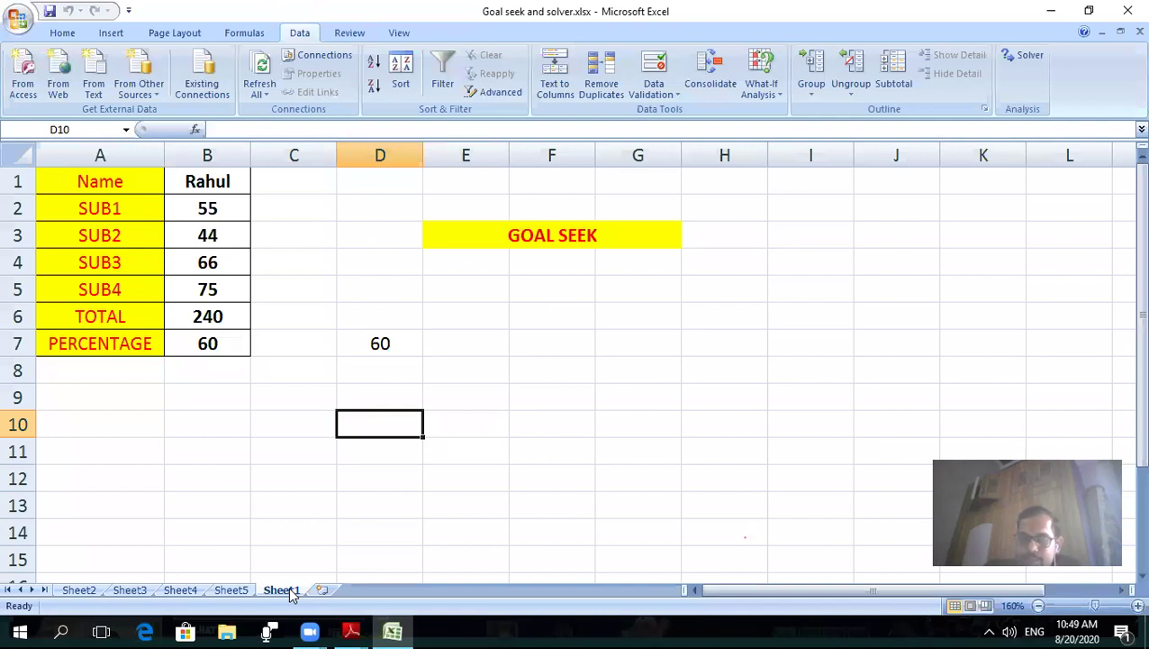
drag(290, 593, 95, 546)
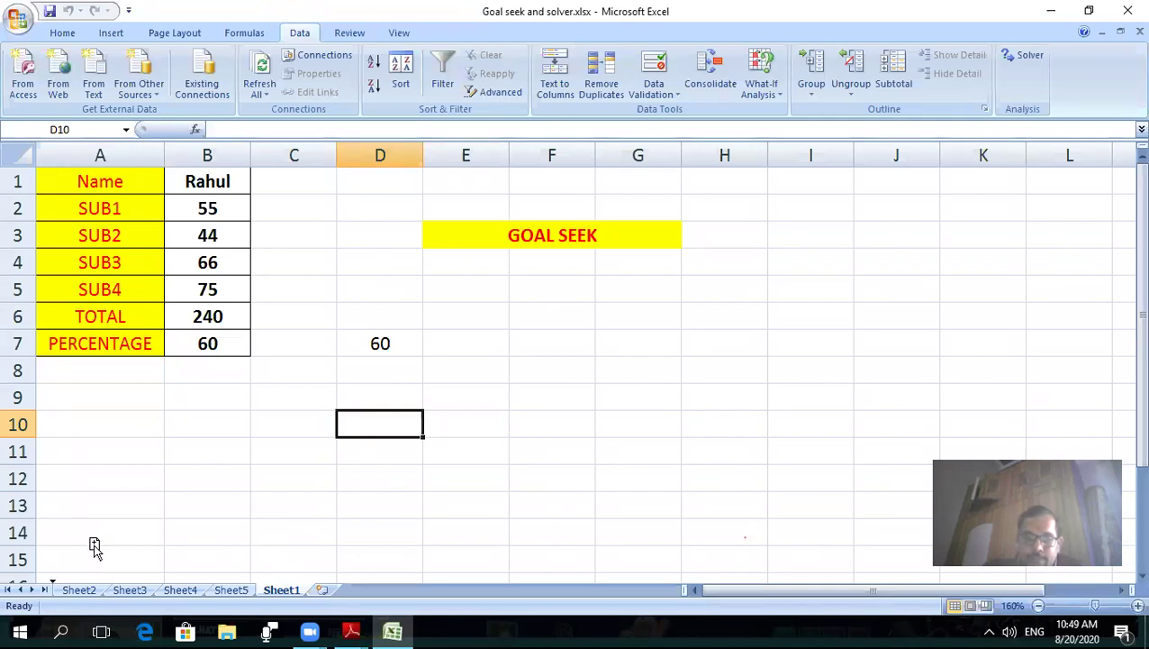
drag(95, 546, 93, 544)
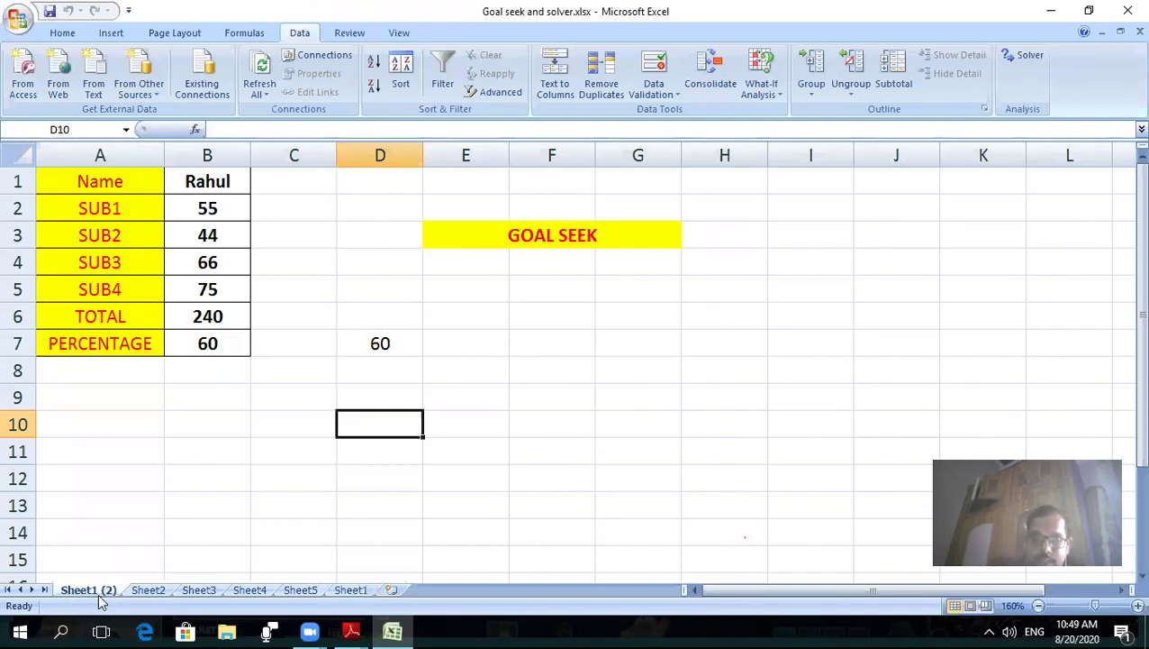
click(352, 590)
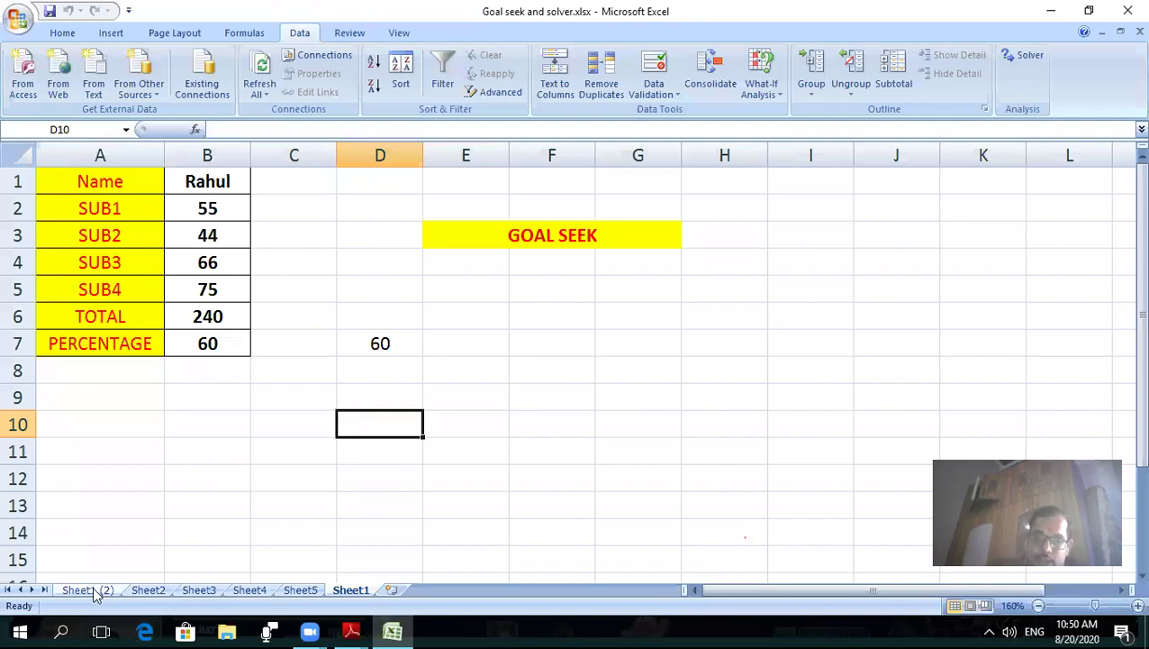
- Delete the Sheet1 (2) copy and confirm the deletion
right_click(94, 591)
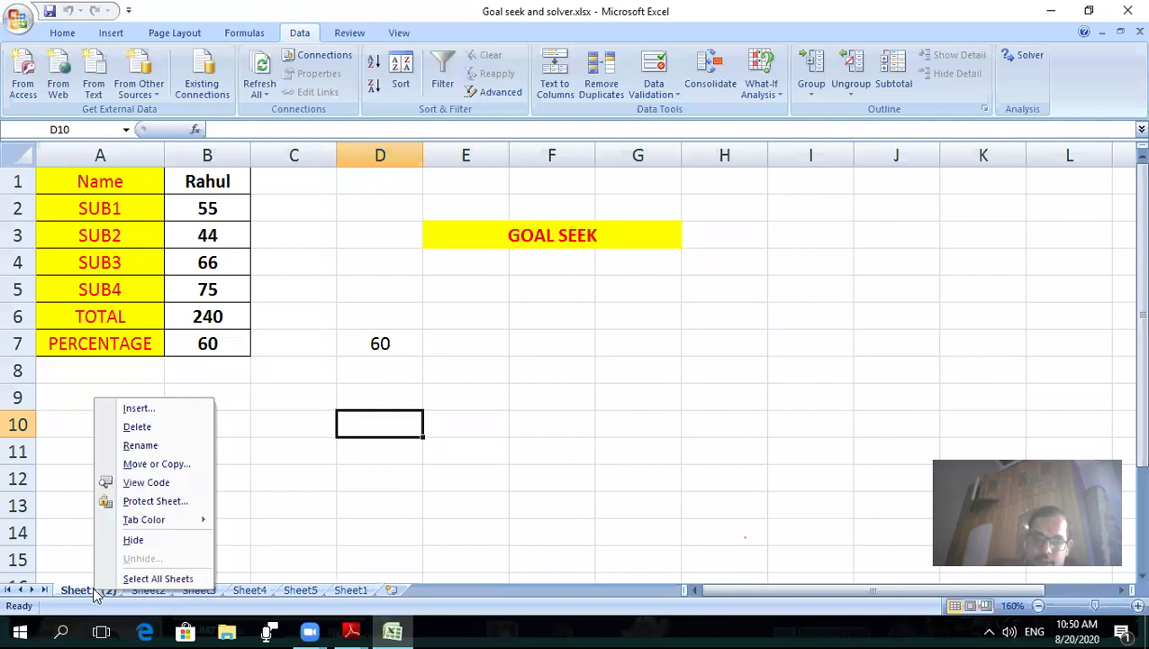
click(135, 427)
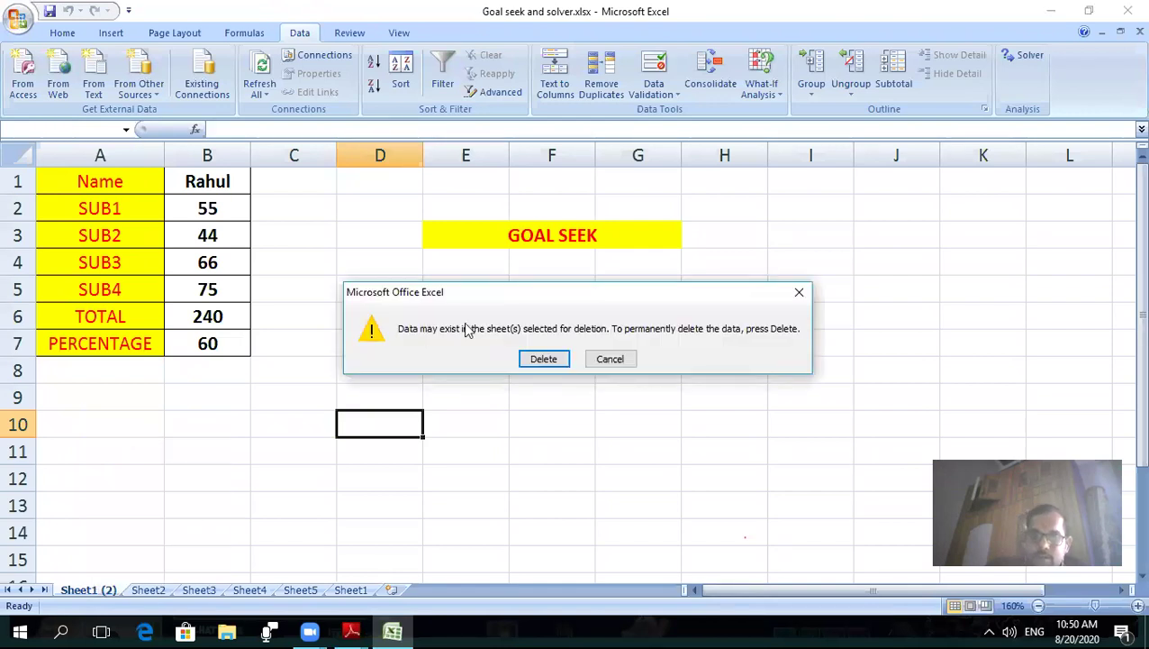
click(544, 358)
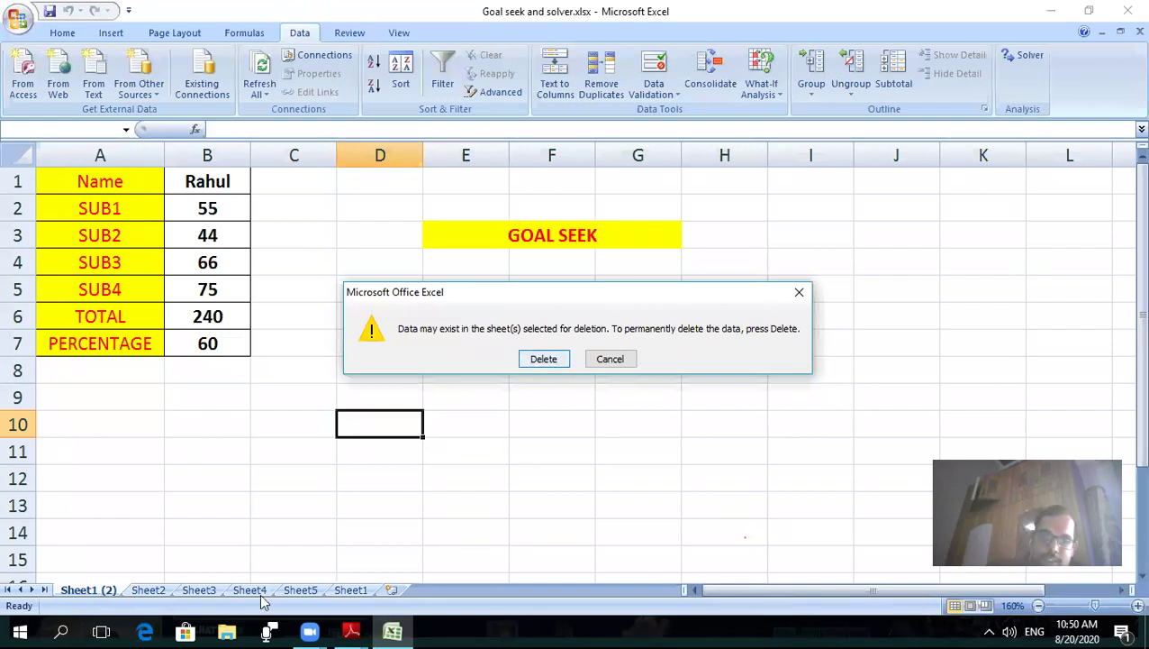
- Switch between Sheet1's Goal Seek table and Sheet2's Solver table to check them
click(279, 590)
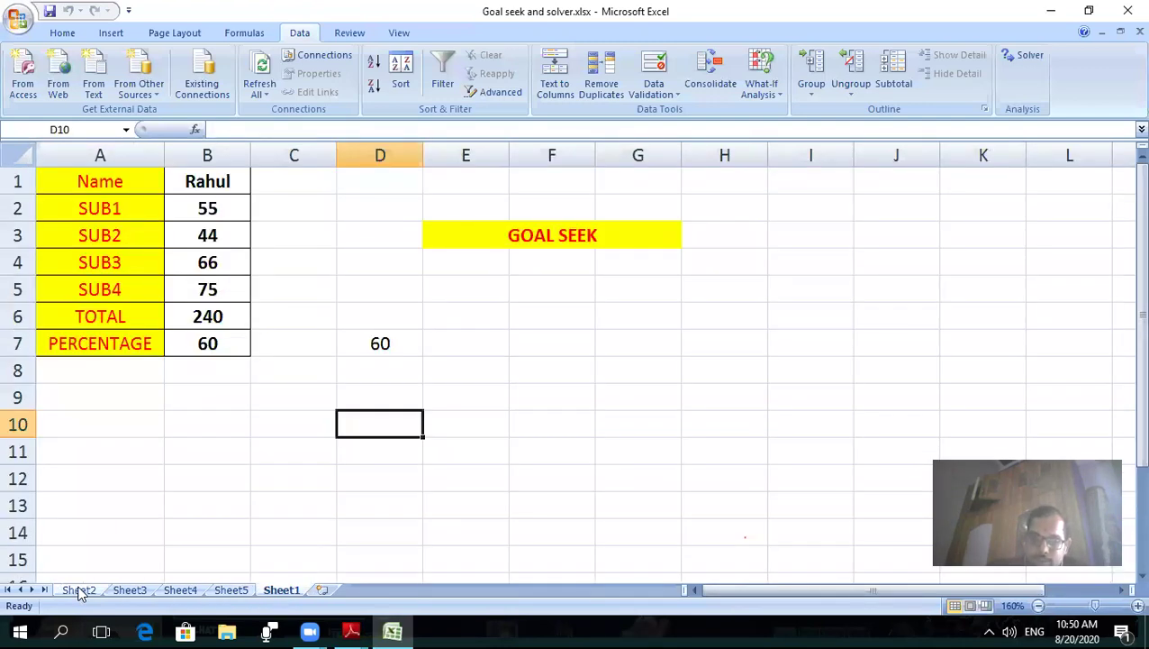
click(245, 594)
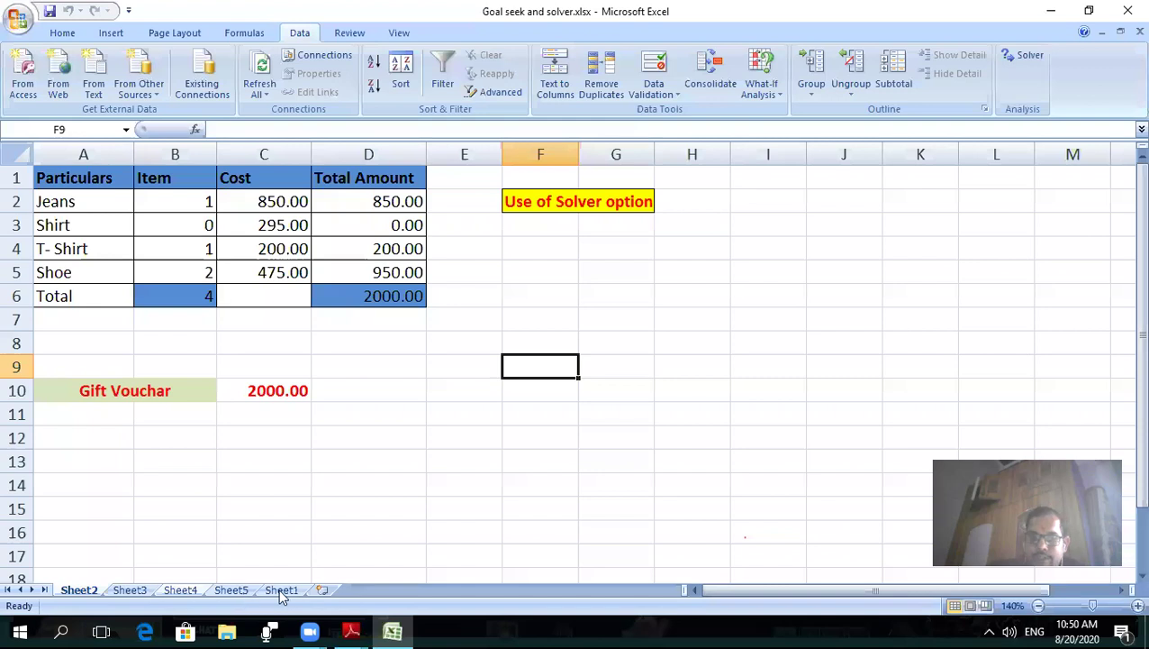
click(270, 591)
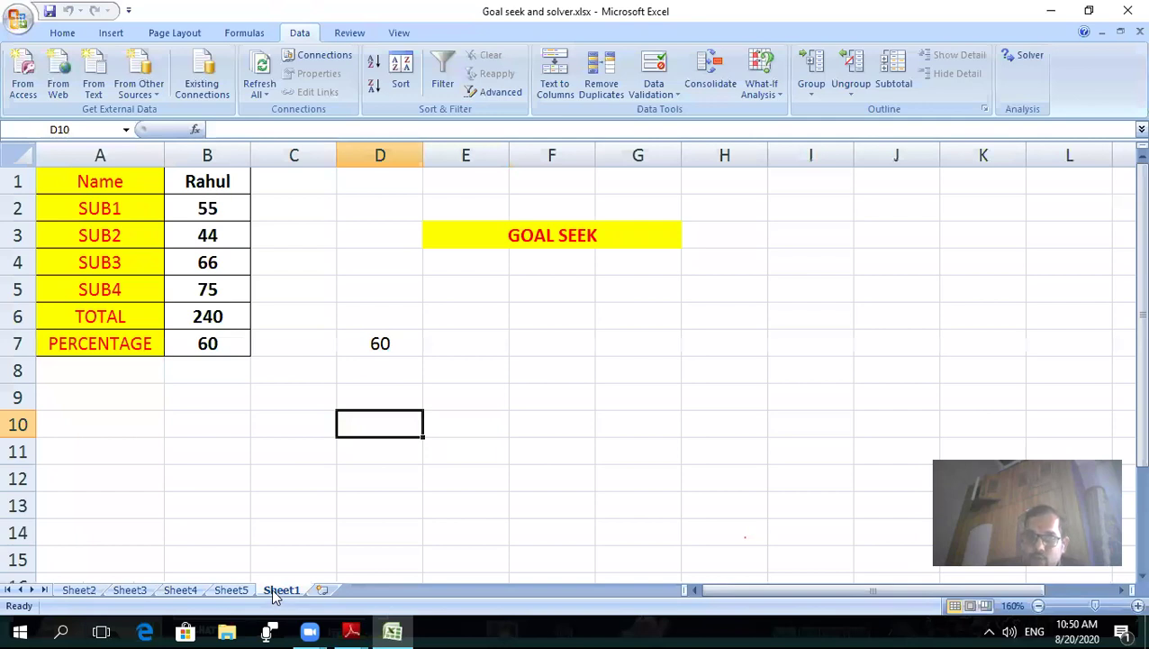
click(480, 145)
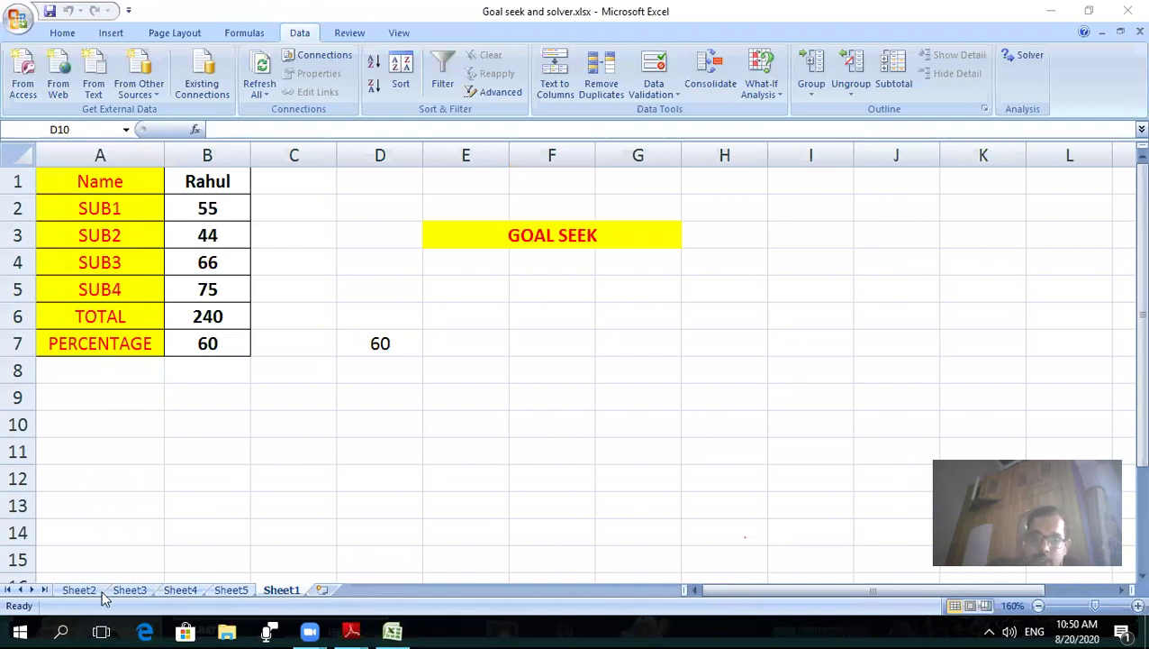
right_click(90, 593)
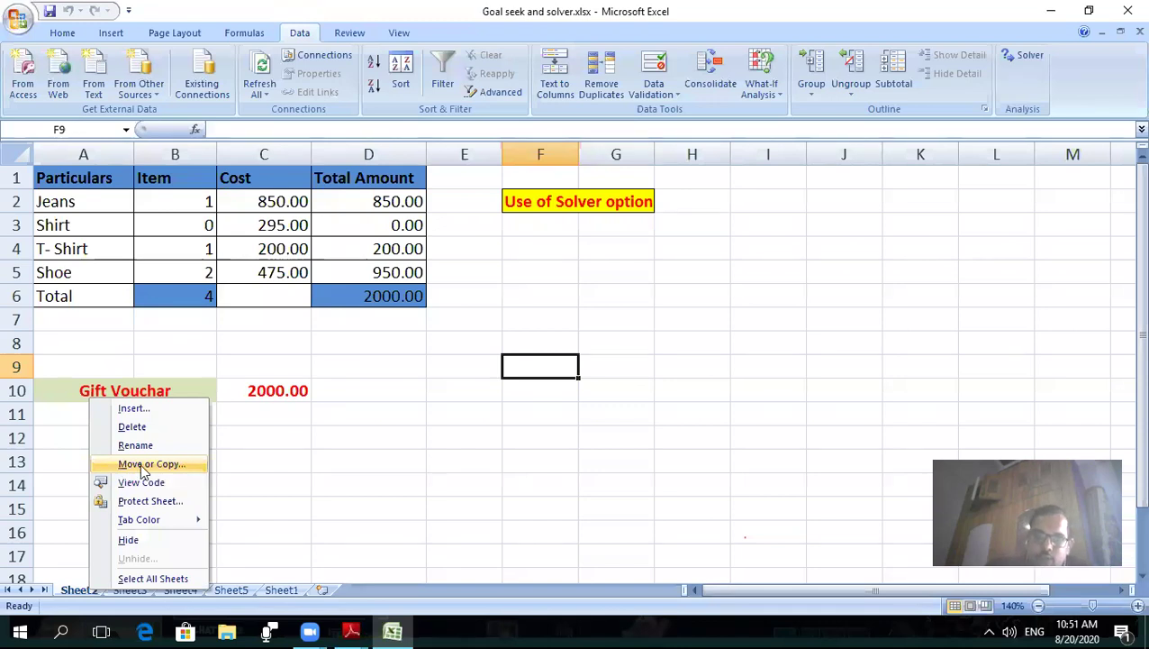
- Copy Sheet2 to a new sheet placed before Sheet1 using Move or Copy
click(141, 466)
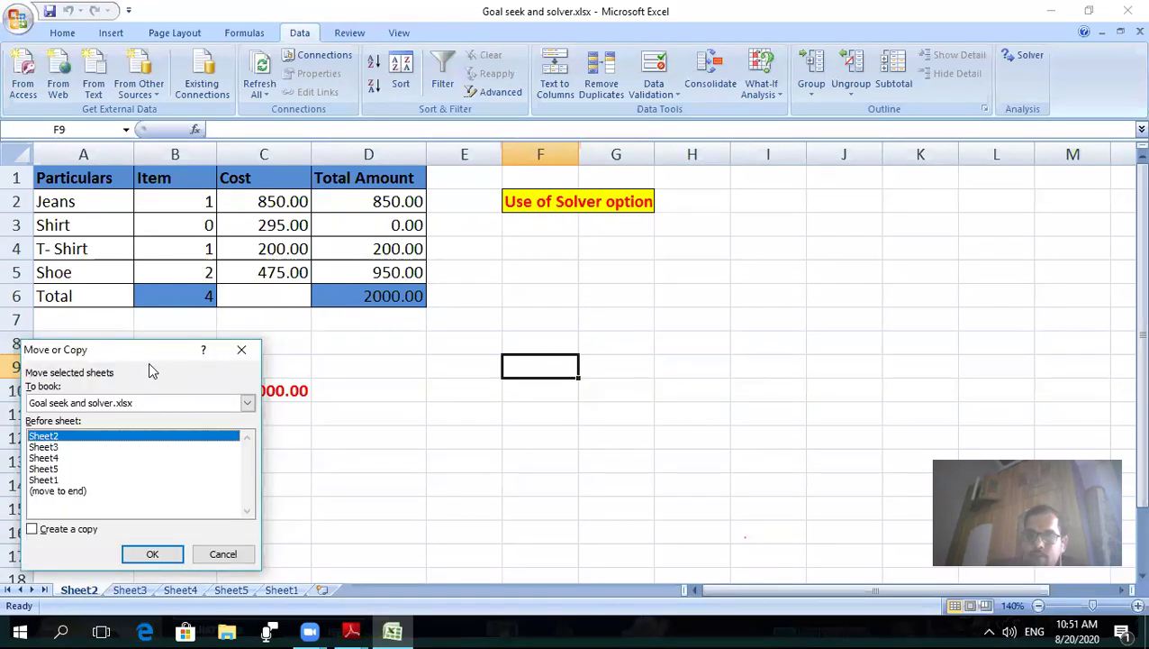
drag(135, 351, 521, 244)
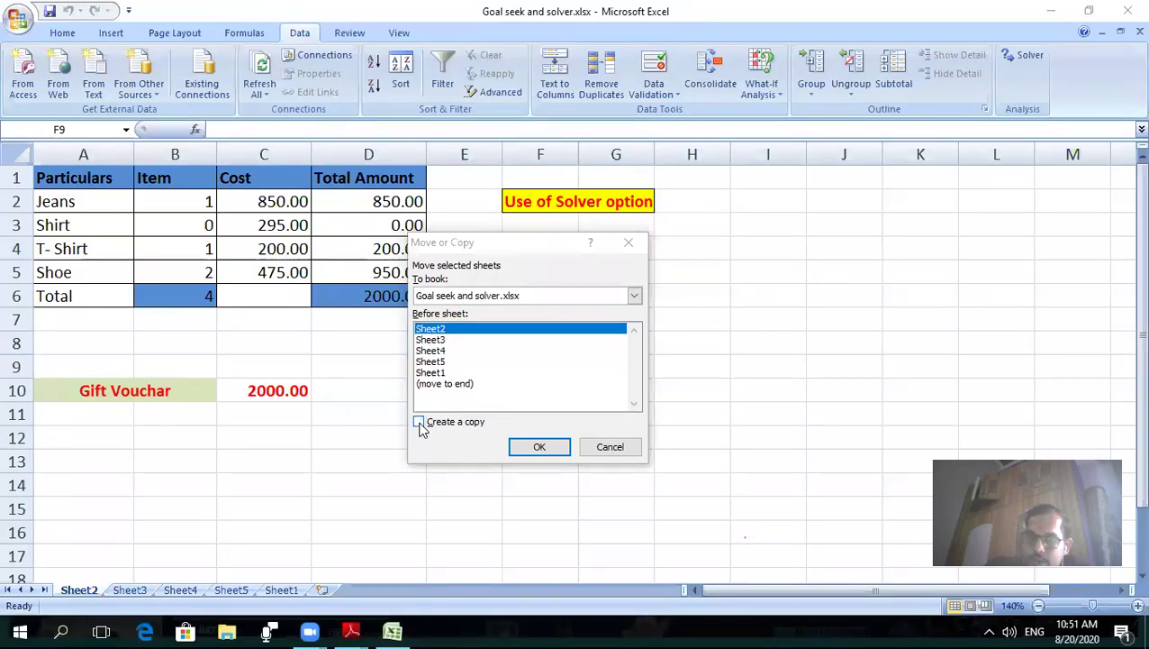
click(468, 429)
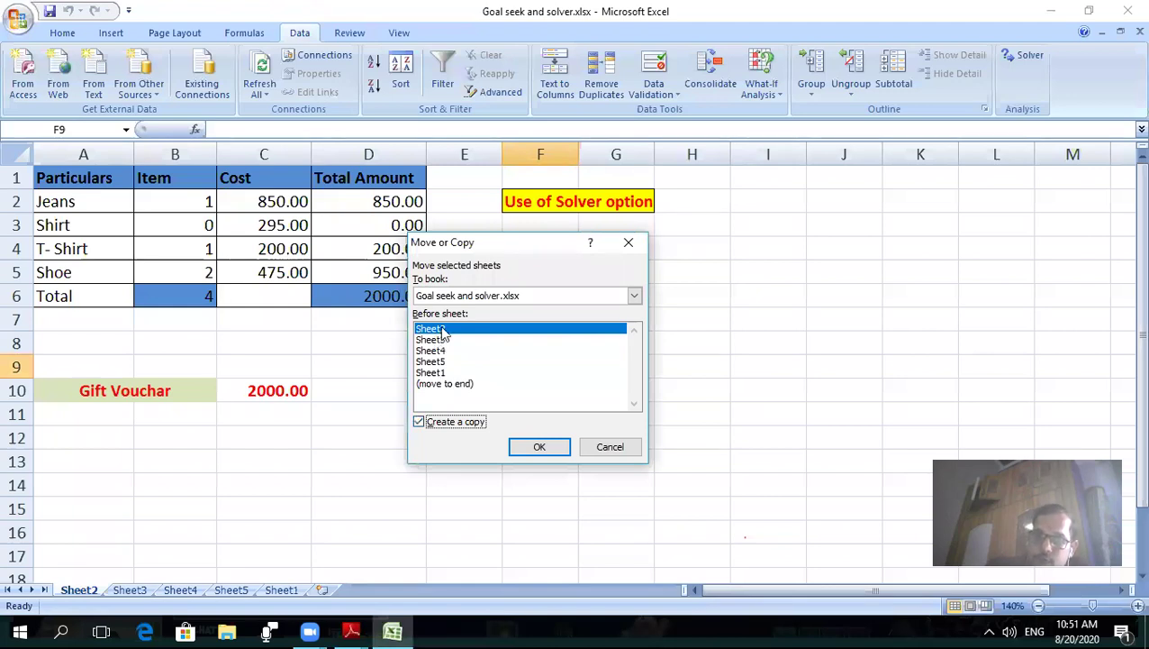
click(432, 372)
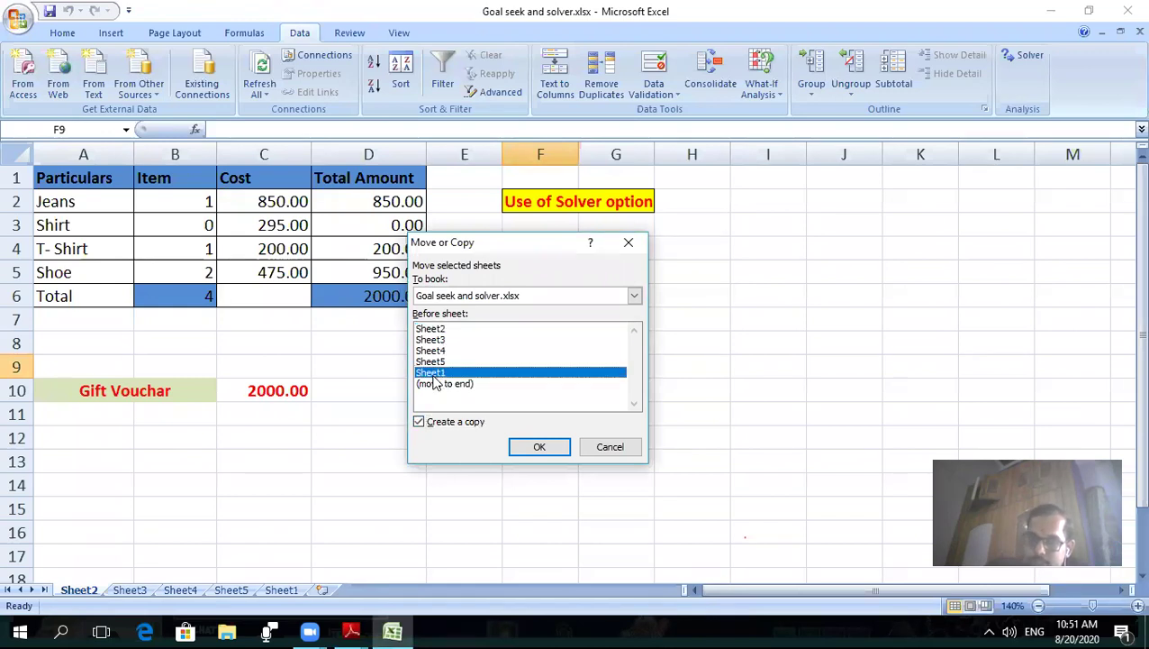
click(550, 447)
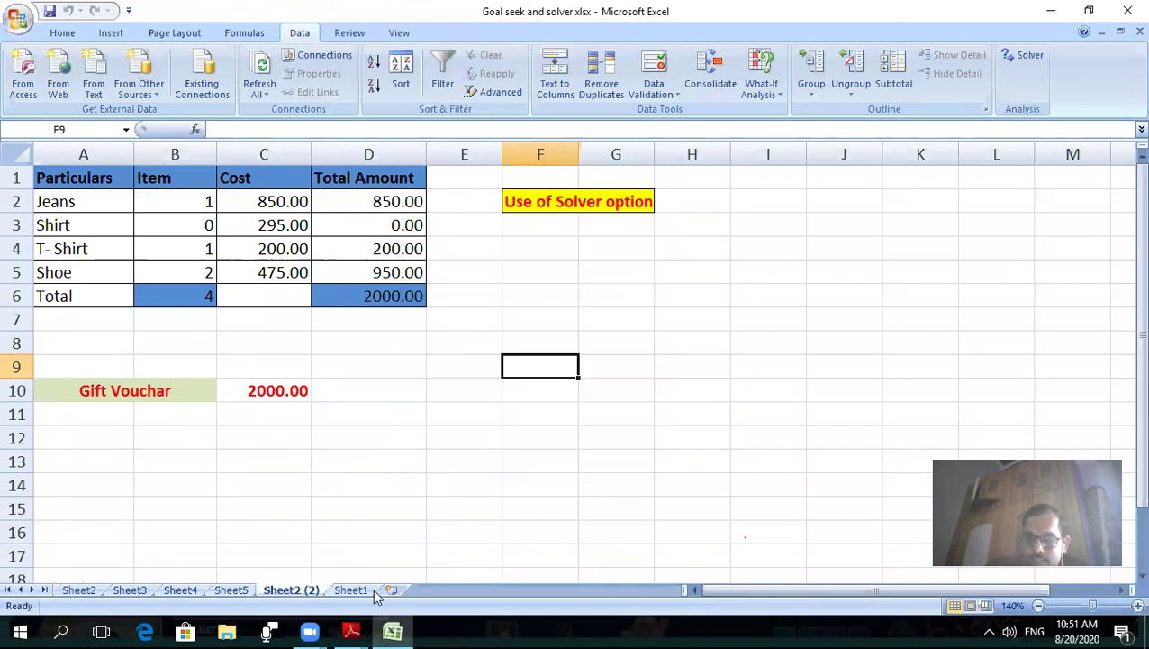
- Compare the Sheet2 (2) copy against Sheet1 and the original Sheet2
click(364, 593)
click(300, 593)
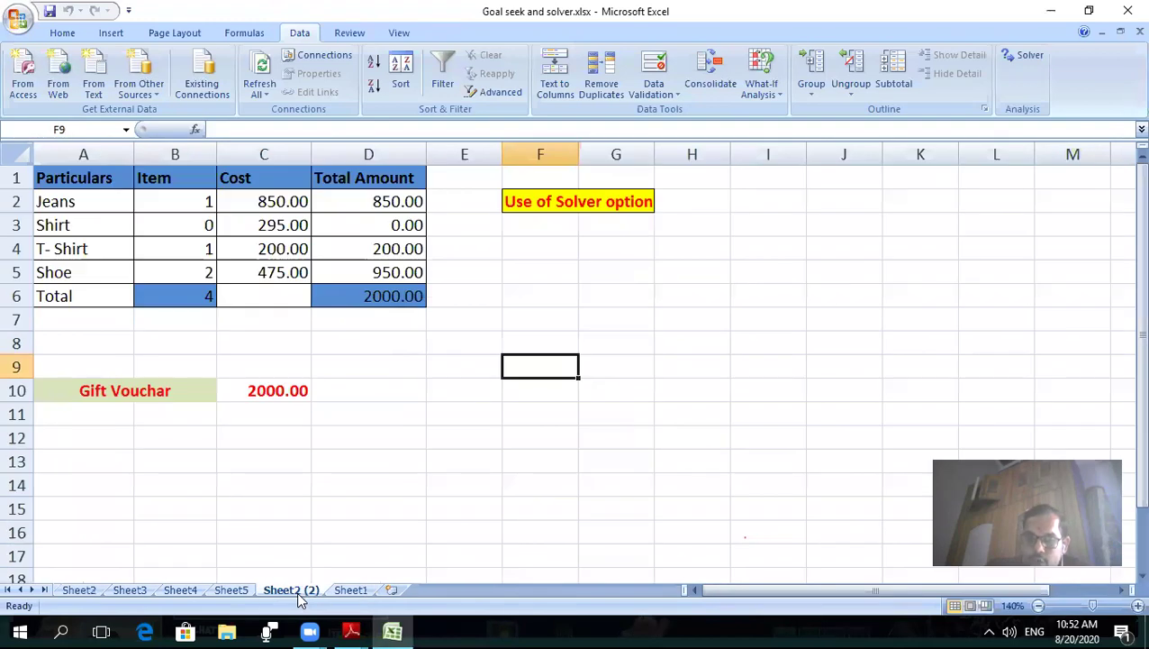
click(81, 594)
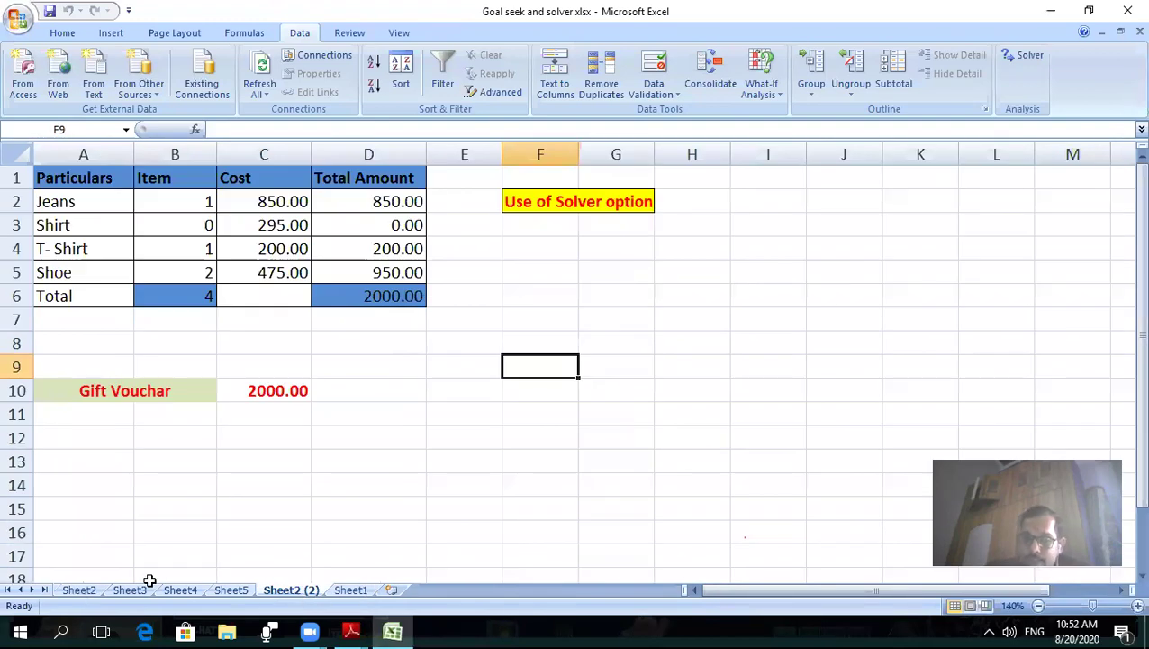
click(289, 592)
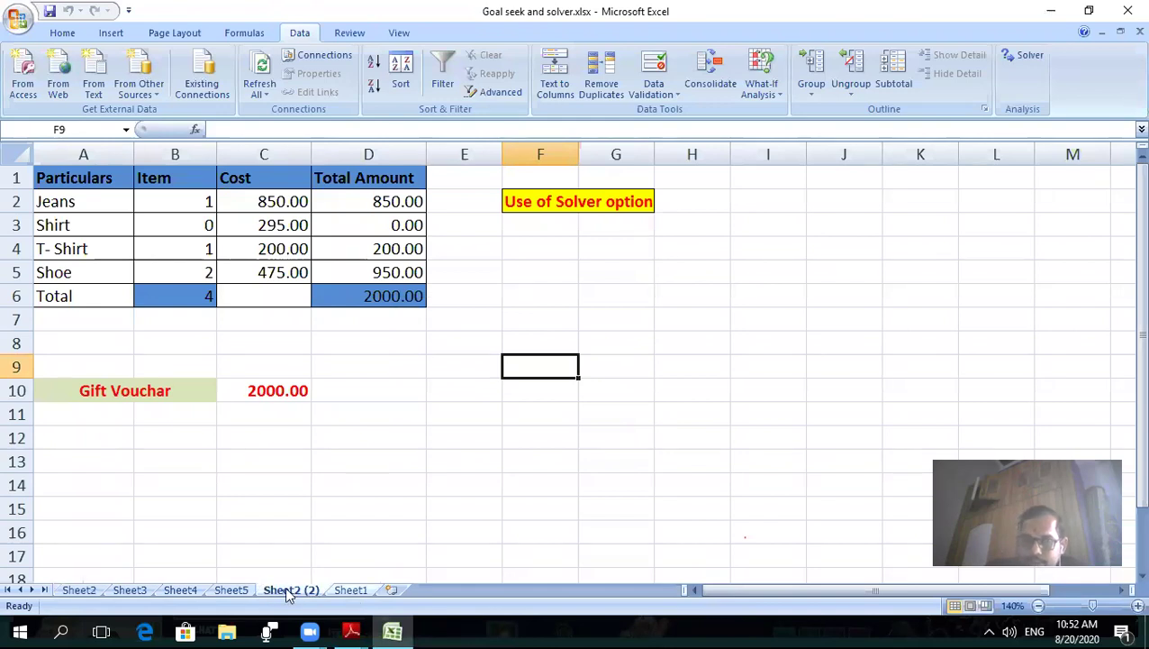
right_click(287, 590)
click(357, 626)
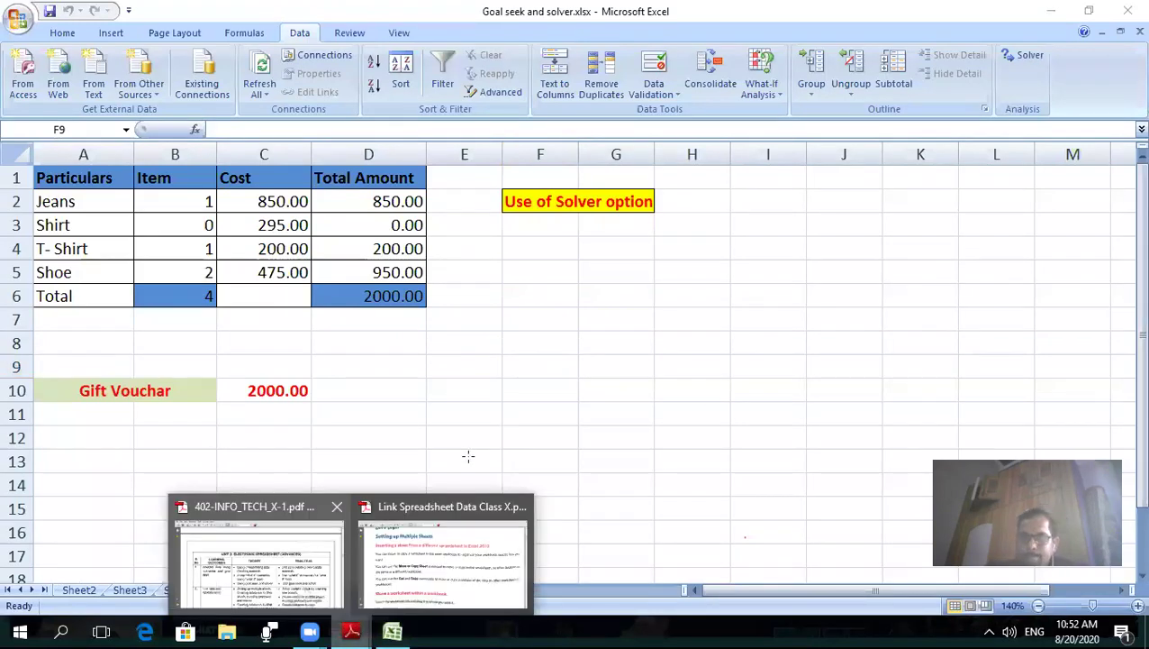
- Scroll the Link Spreadsheet Data Class X PDF to 'Creating a Reference to Another Sheet in Excel'
click(450, 549)
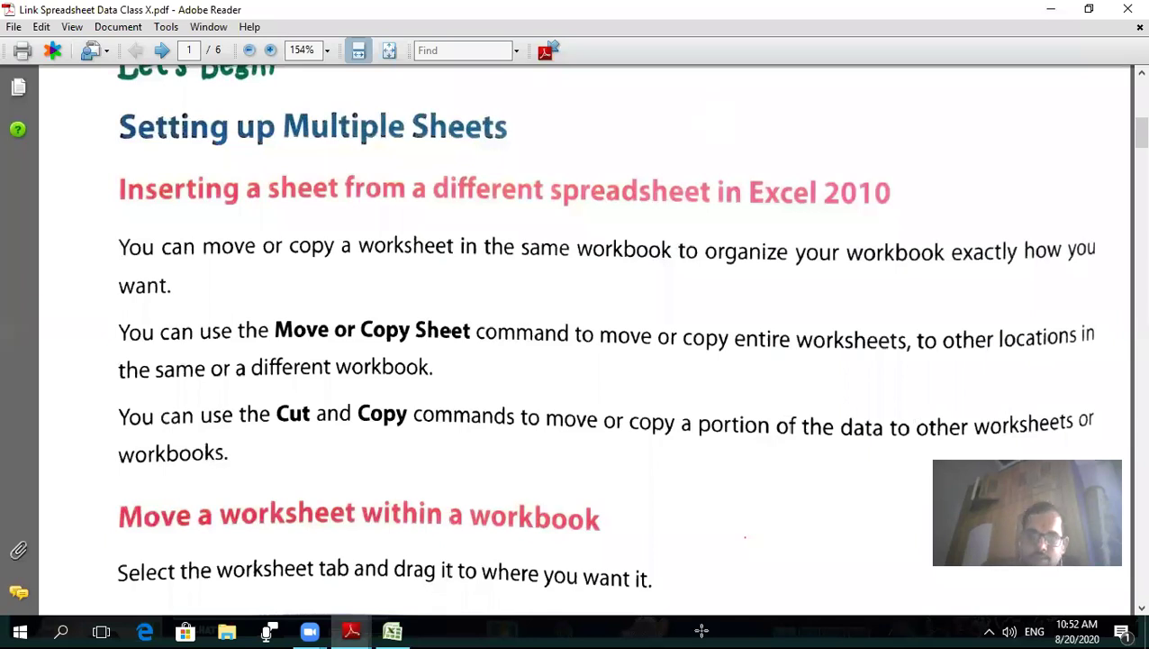
scroll(487, 243, down, 1)
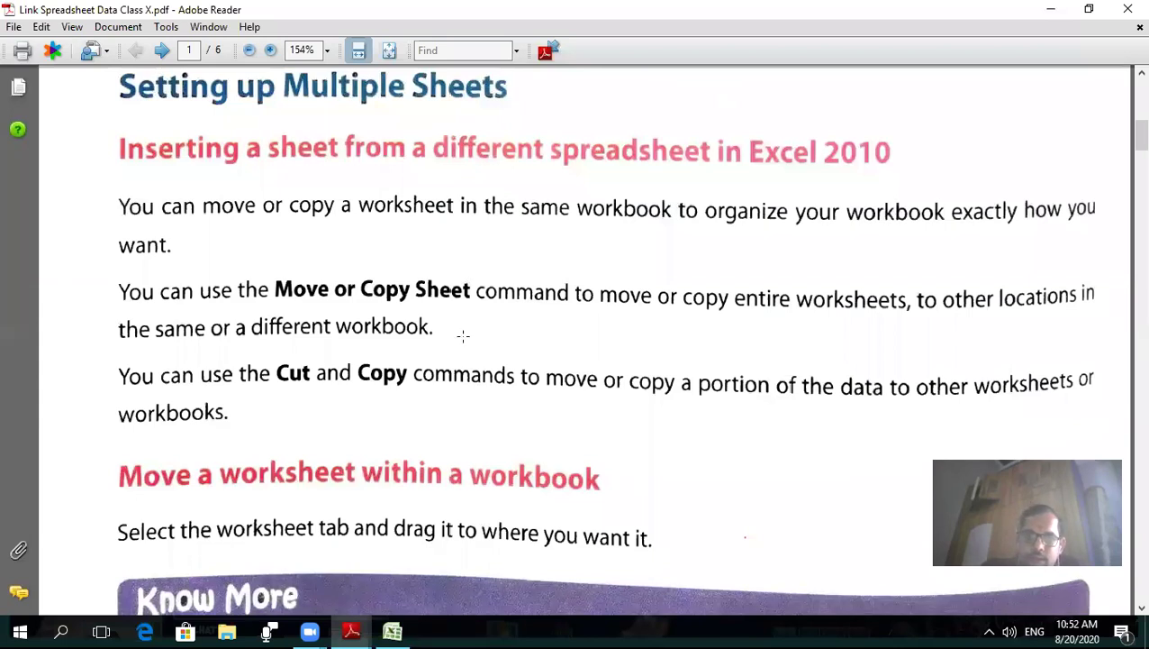
scroll(450, 374, down, 1)
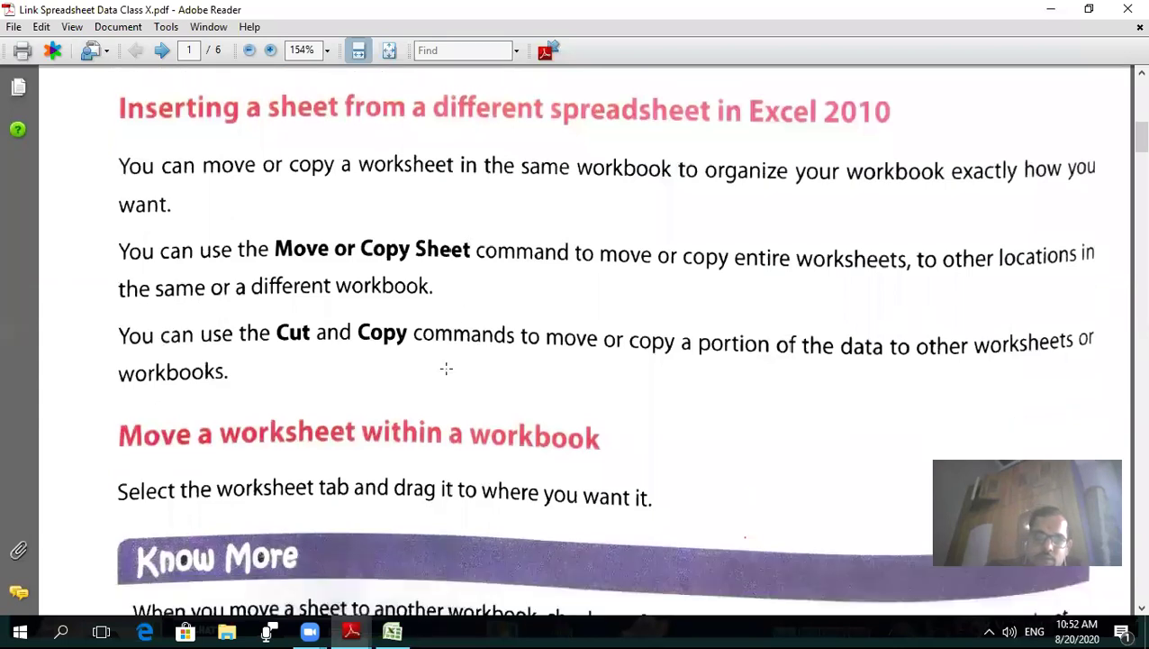
scroll(450, 374, down, 3)
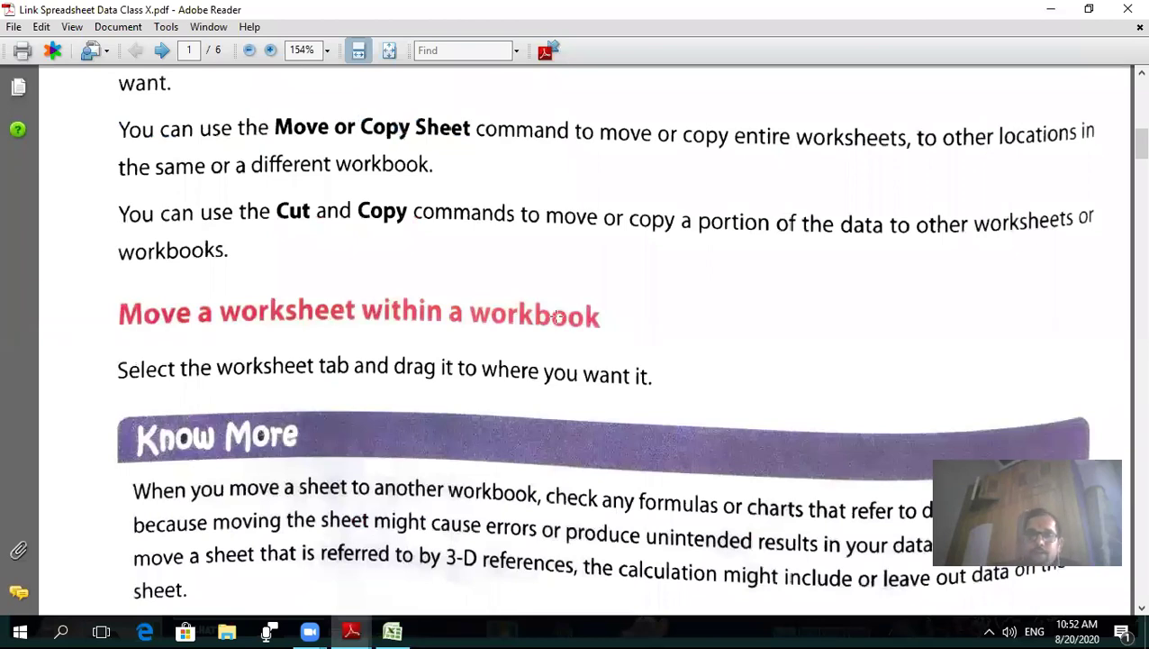
scroll(565, 312, down, 4)
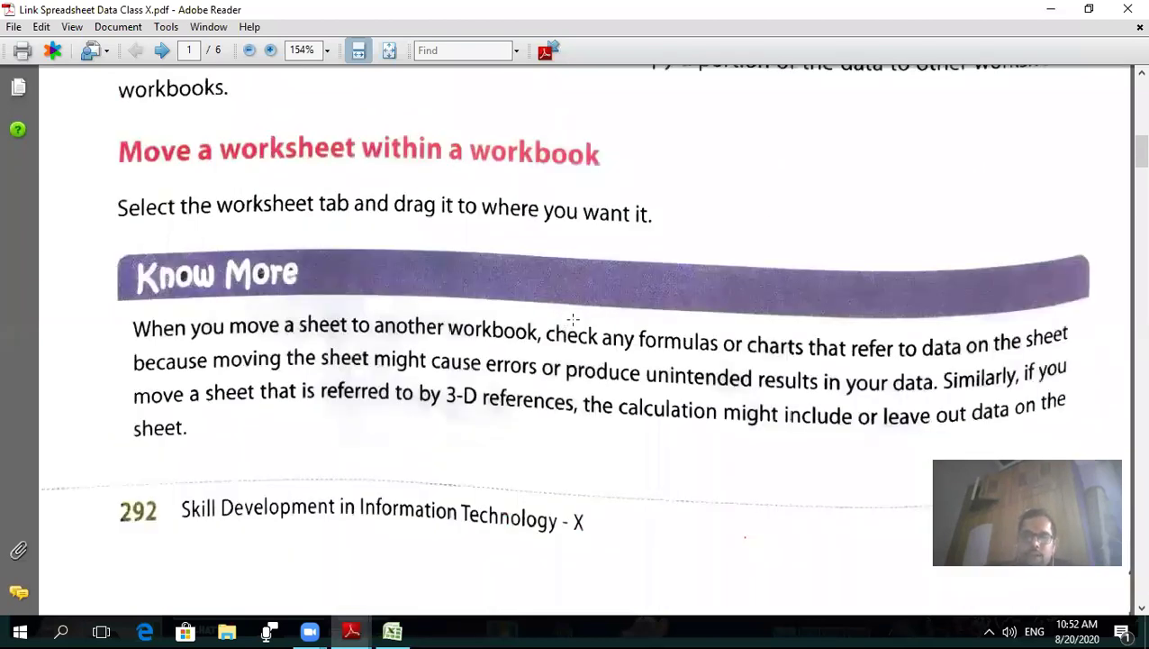
scroll(572, 319, down, 1)
scroll(573, 318, down, 3)
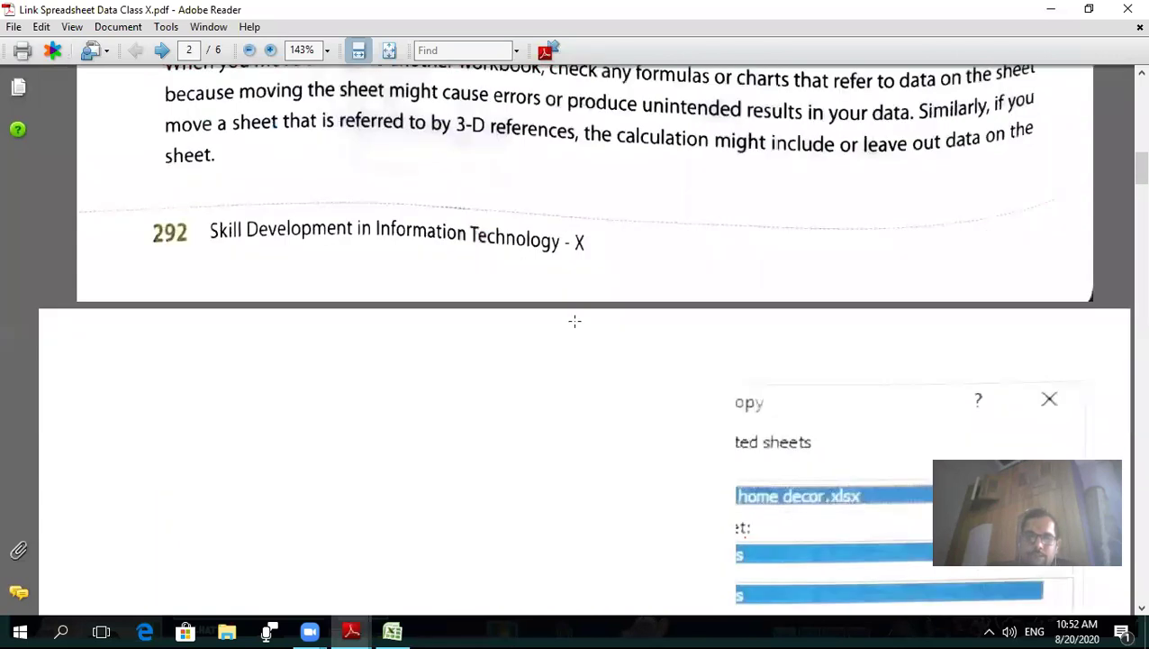
scroll(577, 321, down, 3)
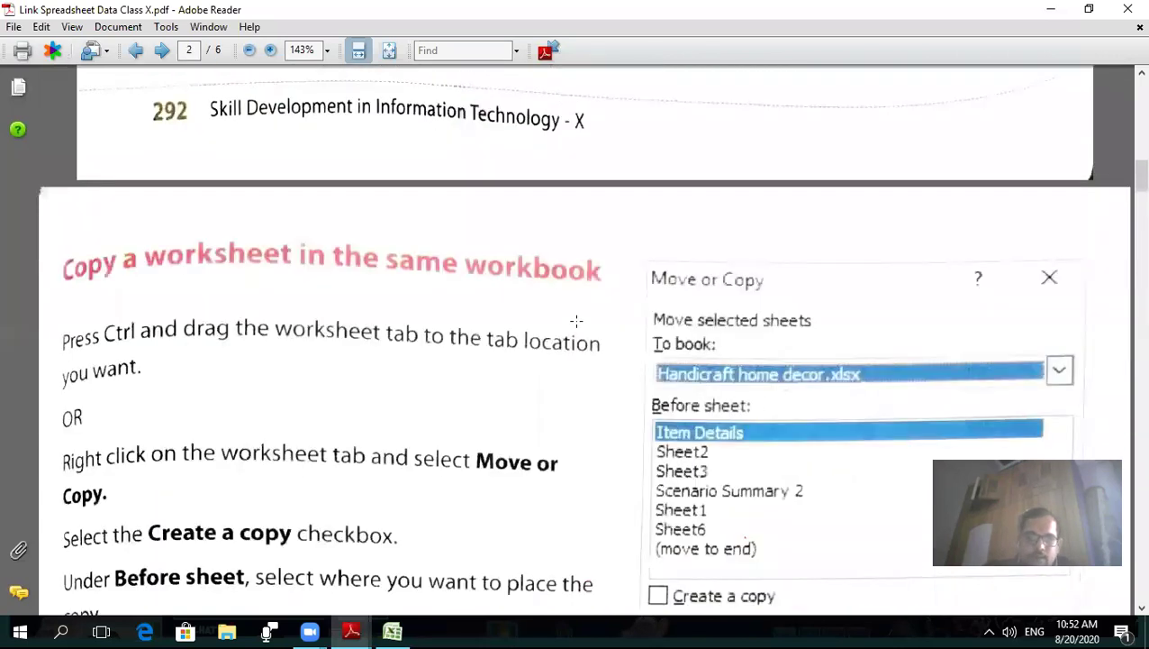
scroll(576, 320, down, 1)
scroll(610, 306, down, 3)
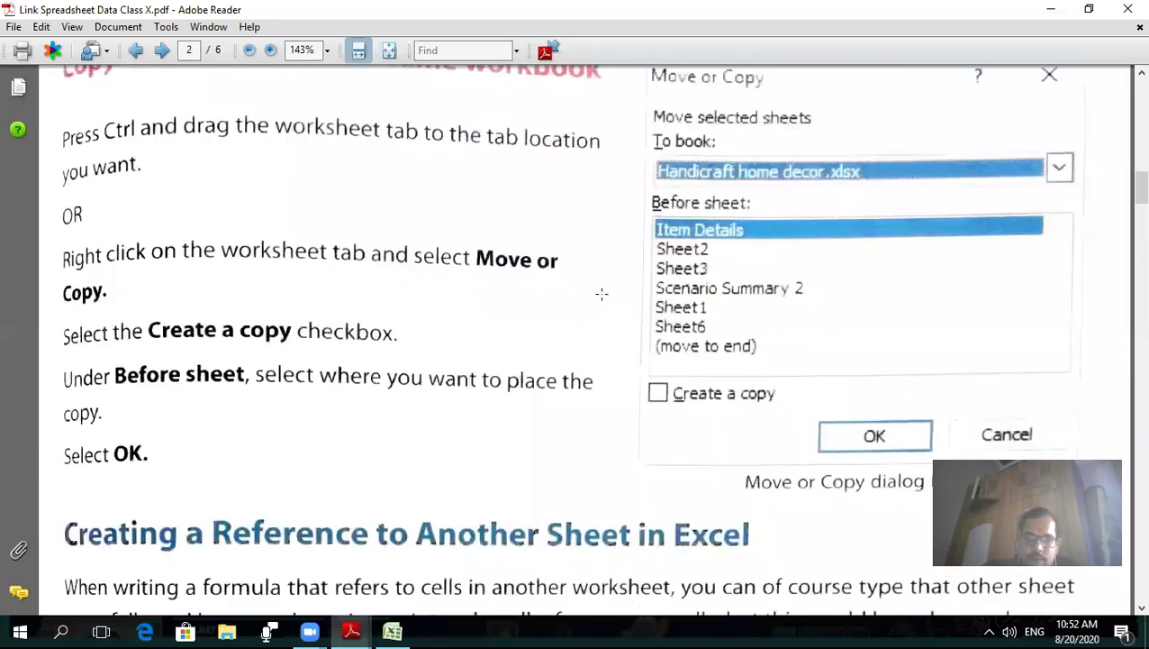
scroll(602, 293, down, 3)
scroll(601, 293, down, 3)
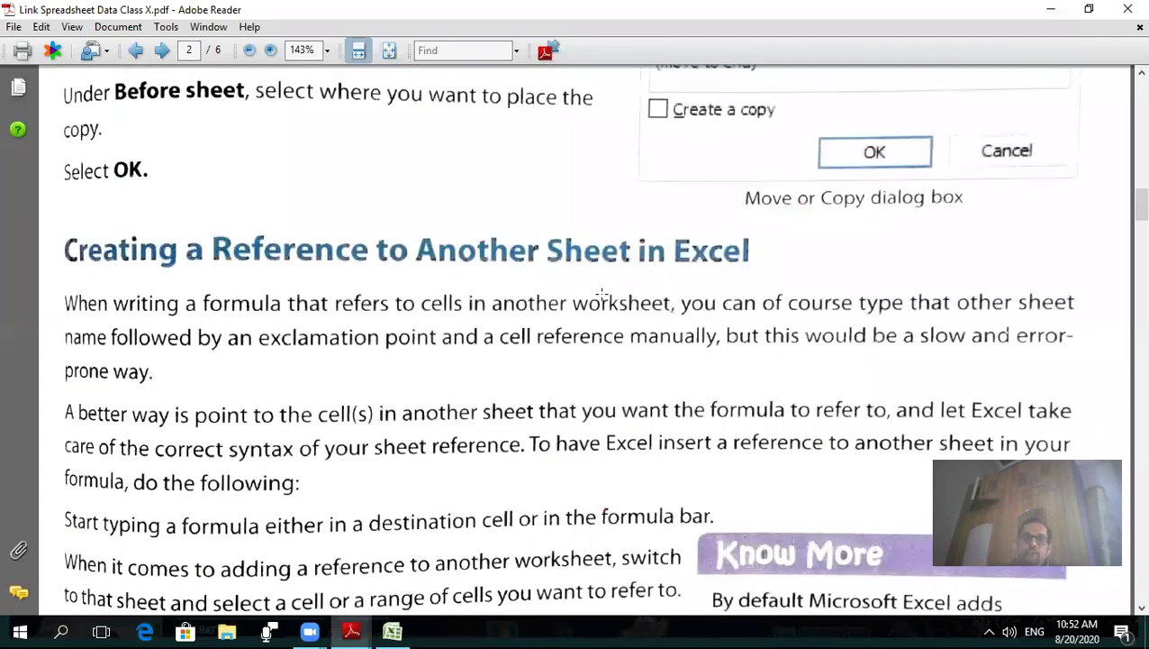
scroll(602, 294, down, 1)
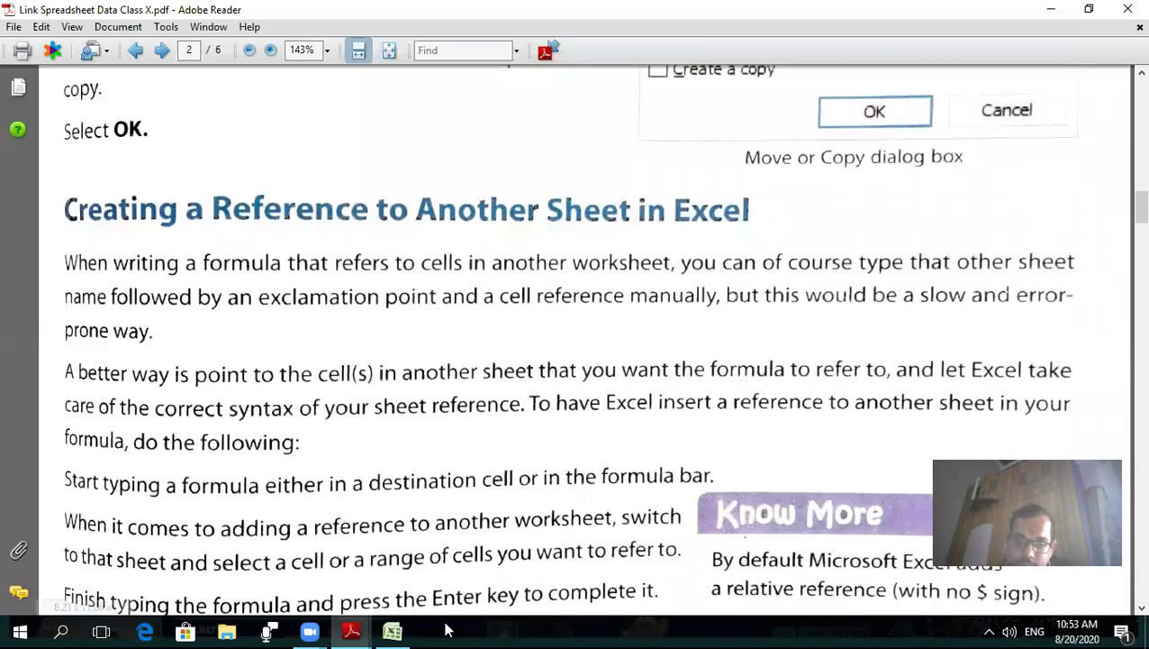
- Back in Excel, delete the Sheet2 (2) copy and confirm
click(392, 630)
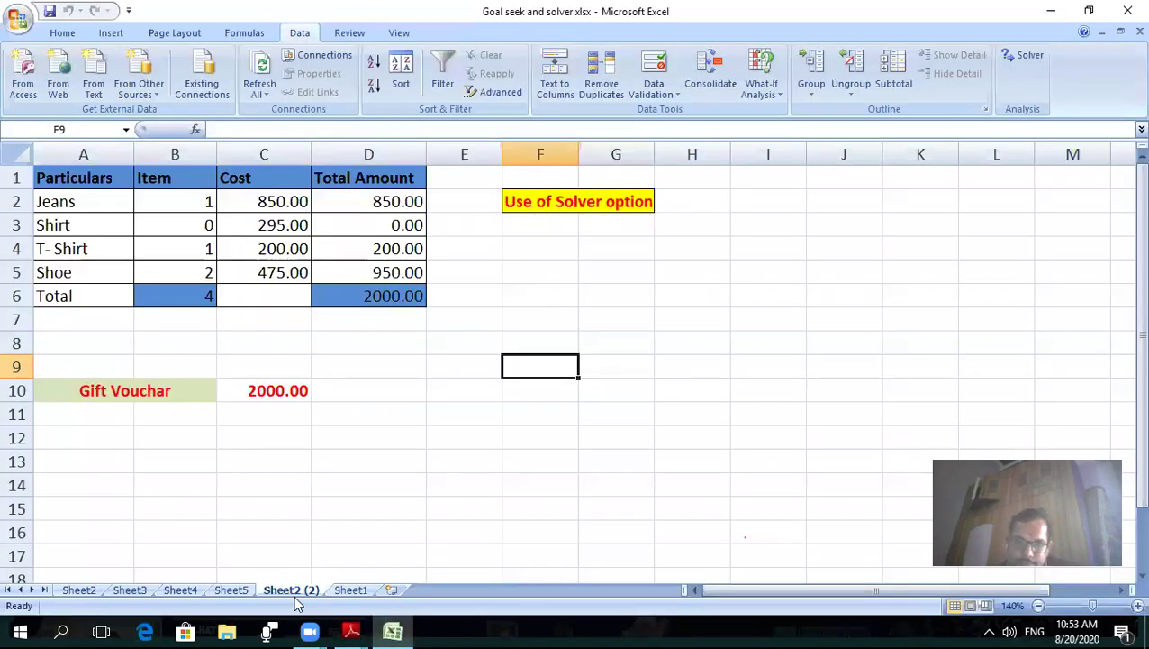
right_click(297, 590)
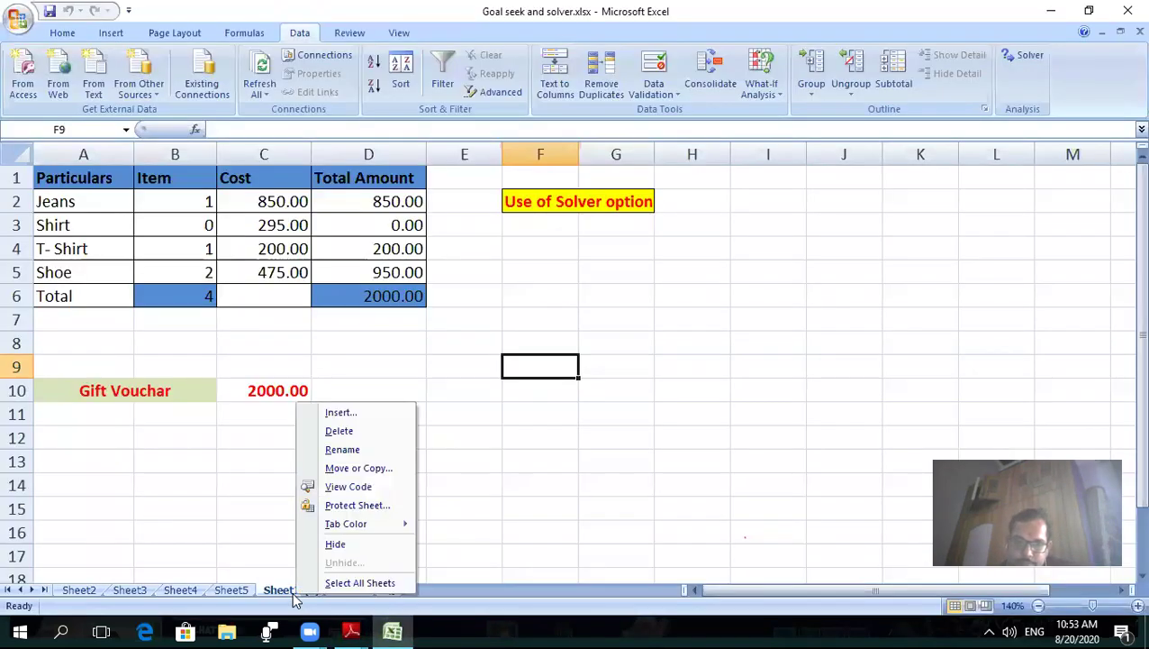
click(411, 433)
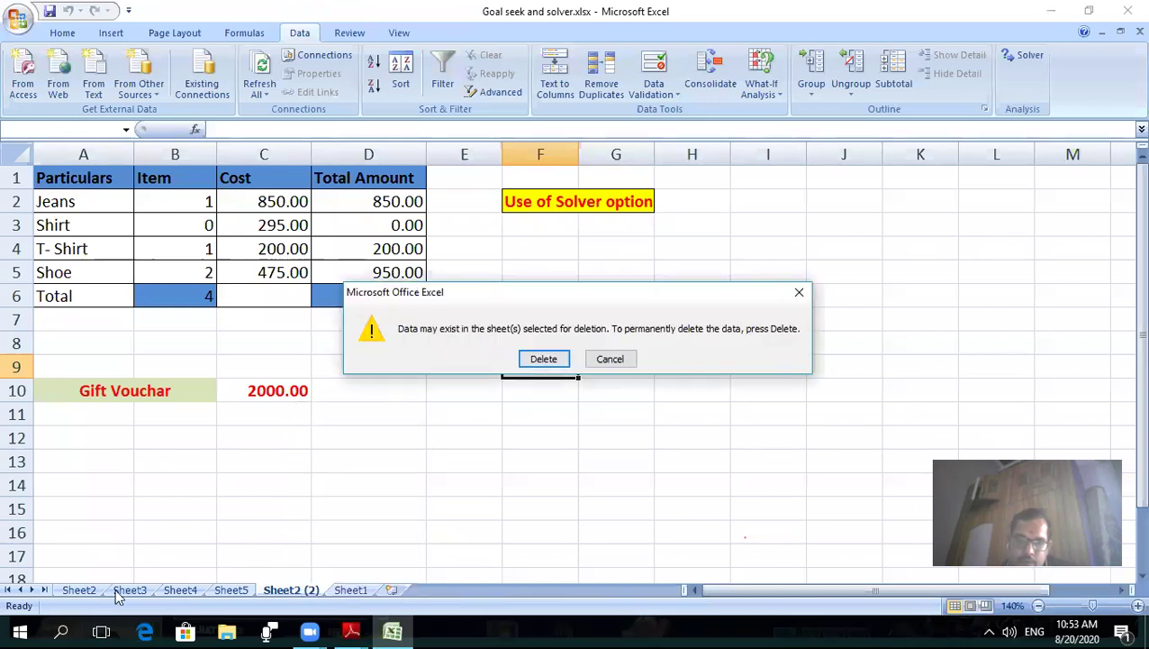
key(Return)
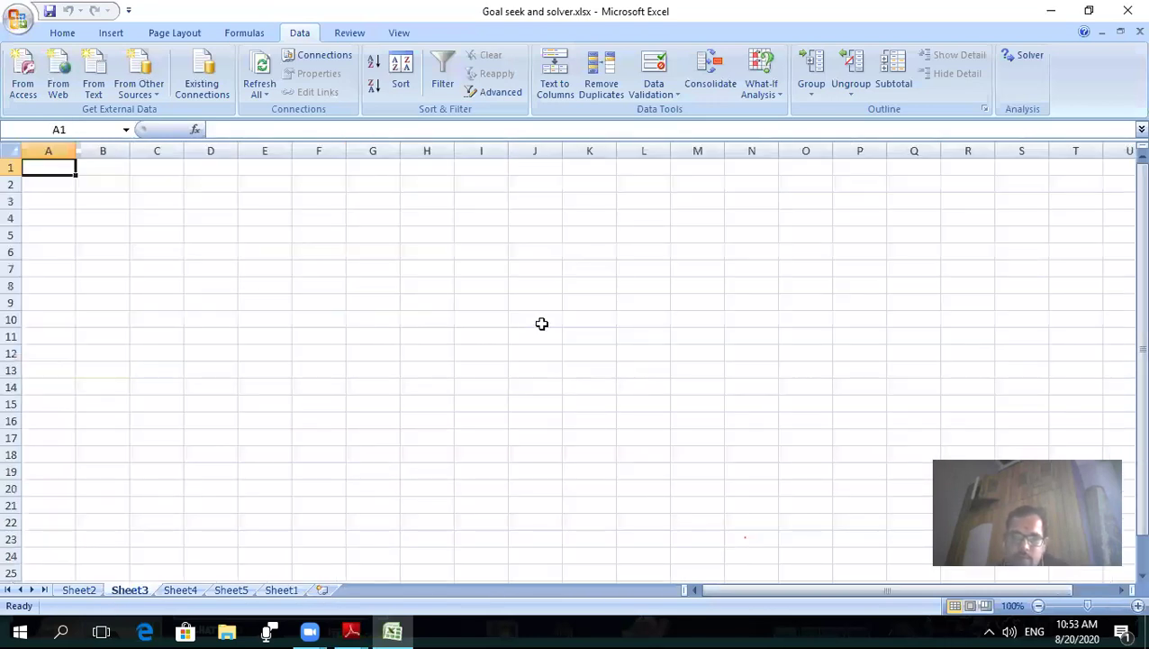
- On the blank Sheet3, scroll to the top and select cell B3
scroll(544, 300, up, 1)
scroll(222, 264, up, 4)
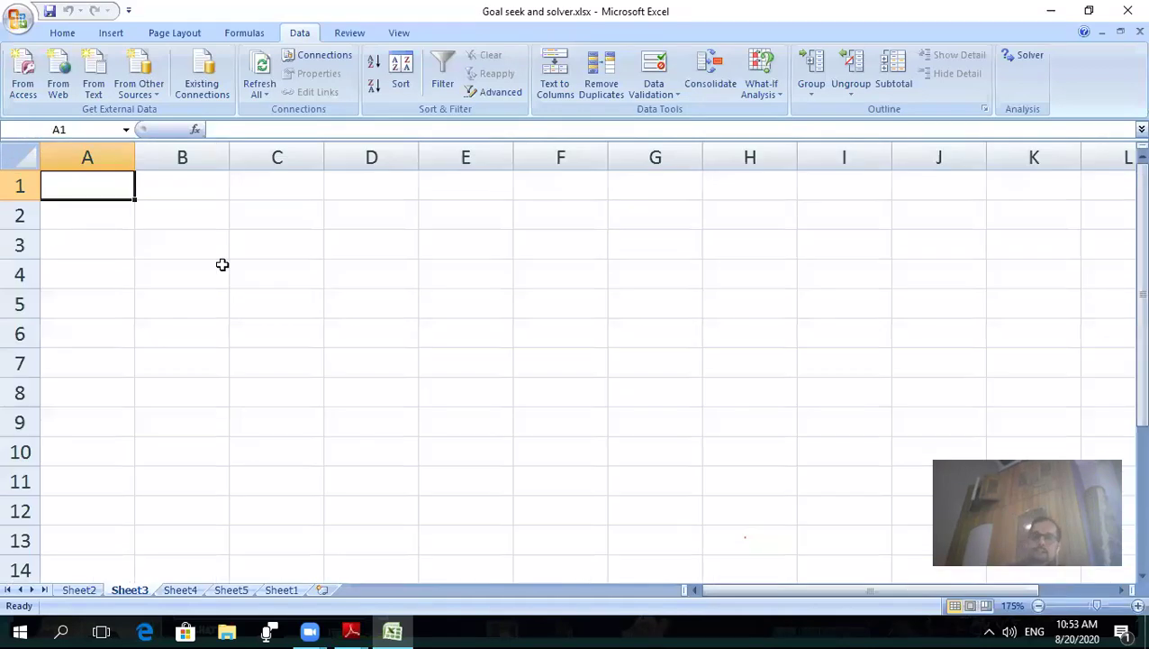
click(178, 247)
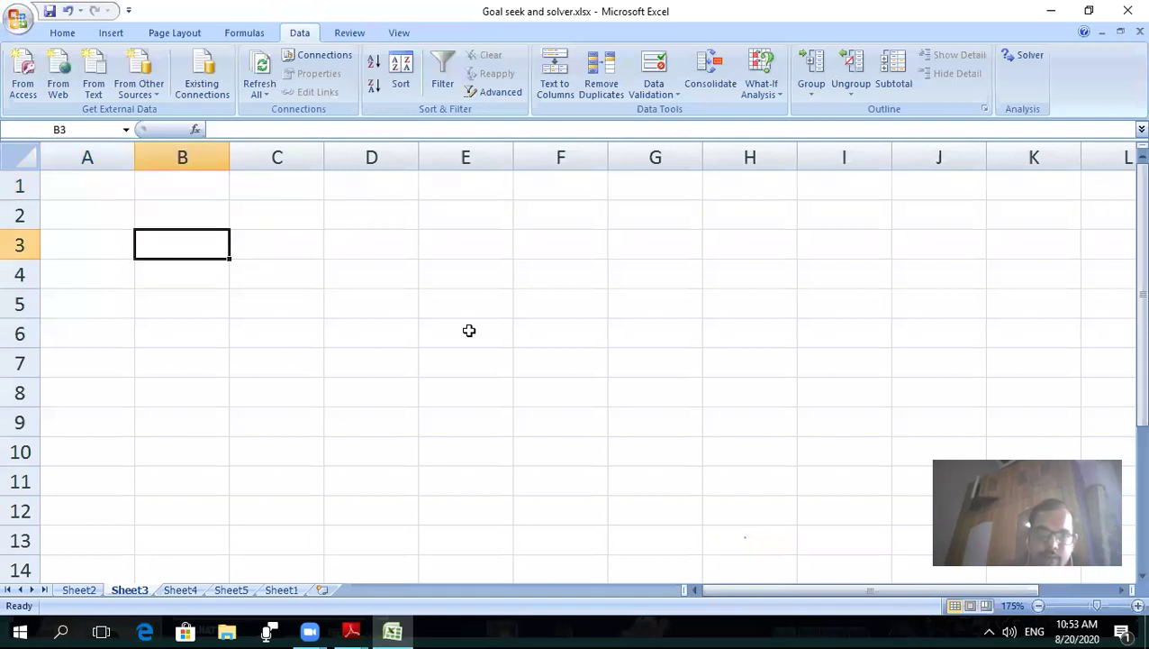
- Enter 'We are working in Sheet 3' in B3 and widen column B to fit it
text(We are)
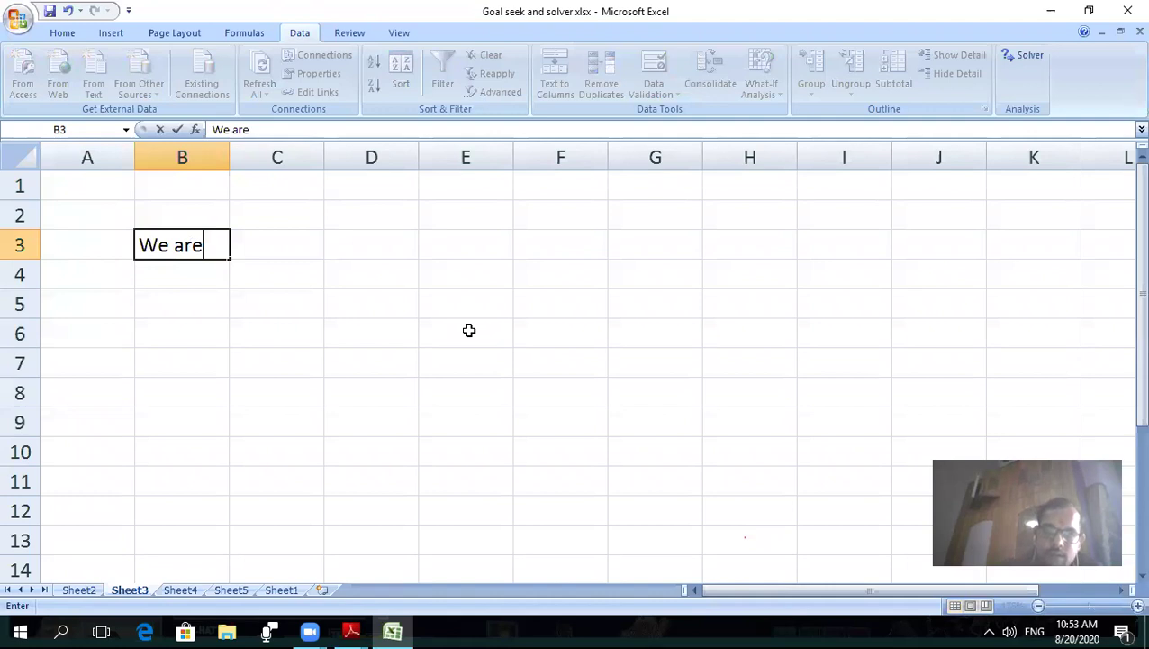
text( working in Sheet )
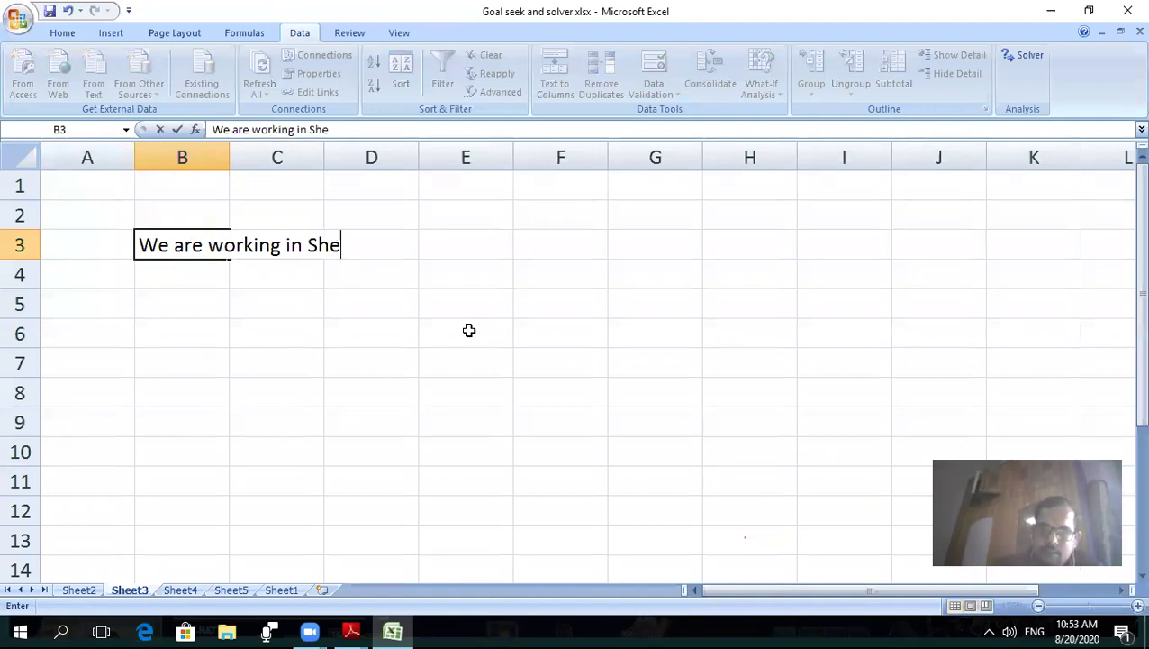
text(3)
key(ctrl+Return)
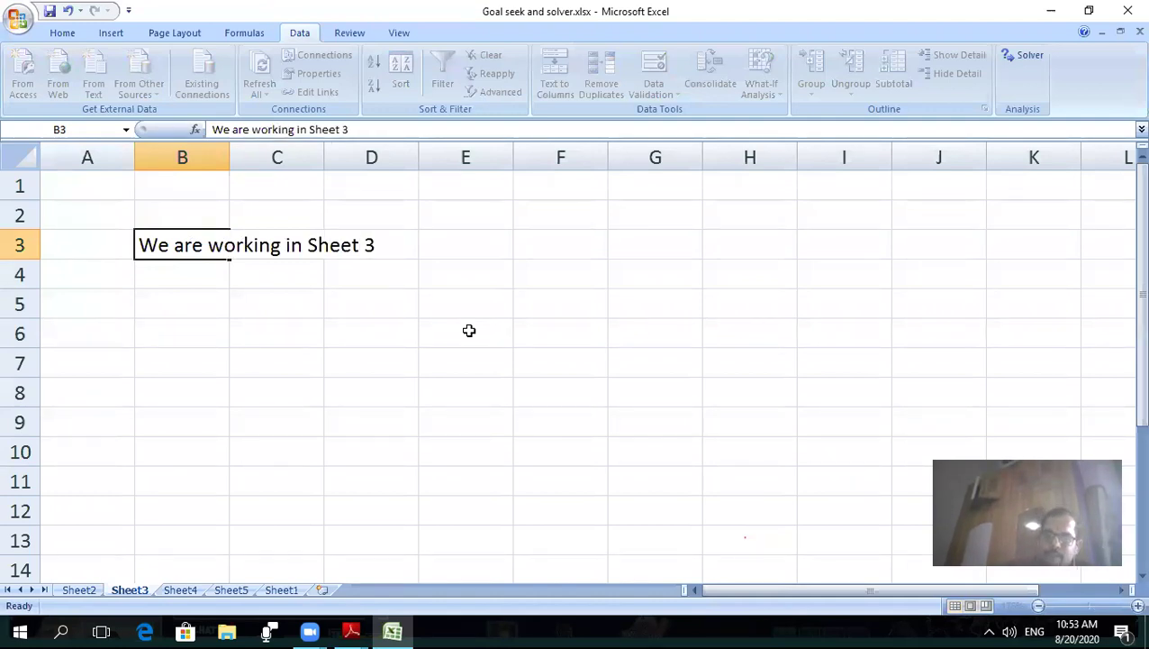
key(Return)
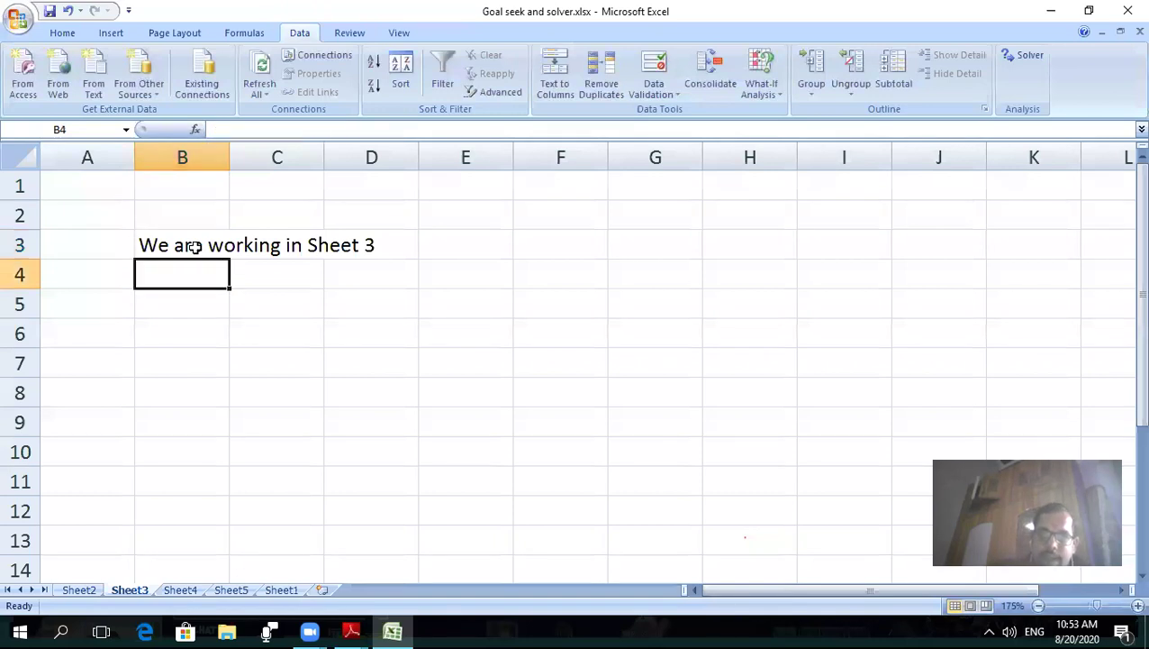
click(195, 247)
click(217, 148)
drag(228, 153, 437, 143)
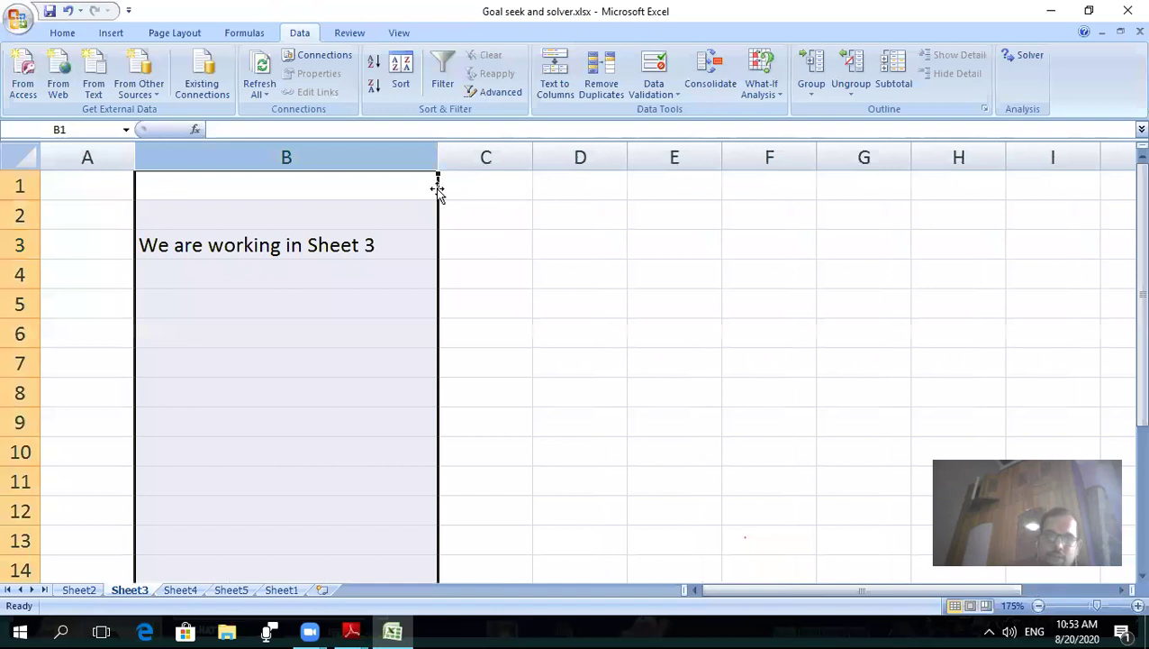
click(290, 275)
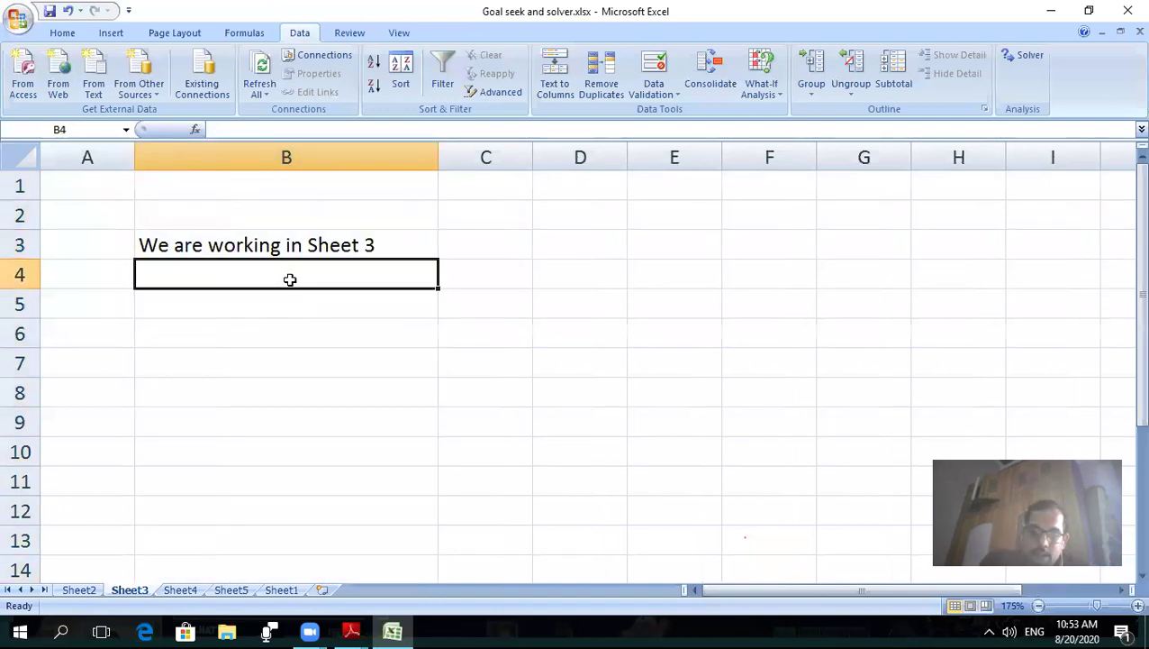
- Enter 15 in B4, =6+5 in B5, and =sum(b4:b5) in B6
text(15)
key(Return)
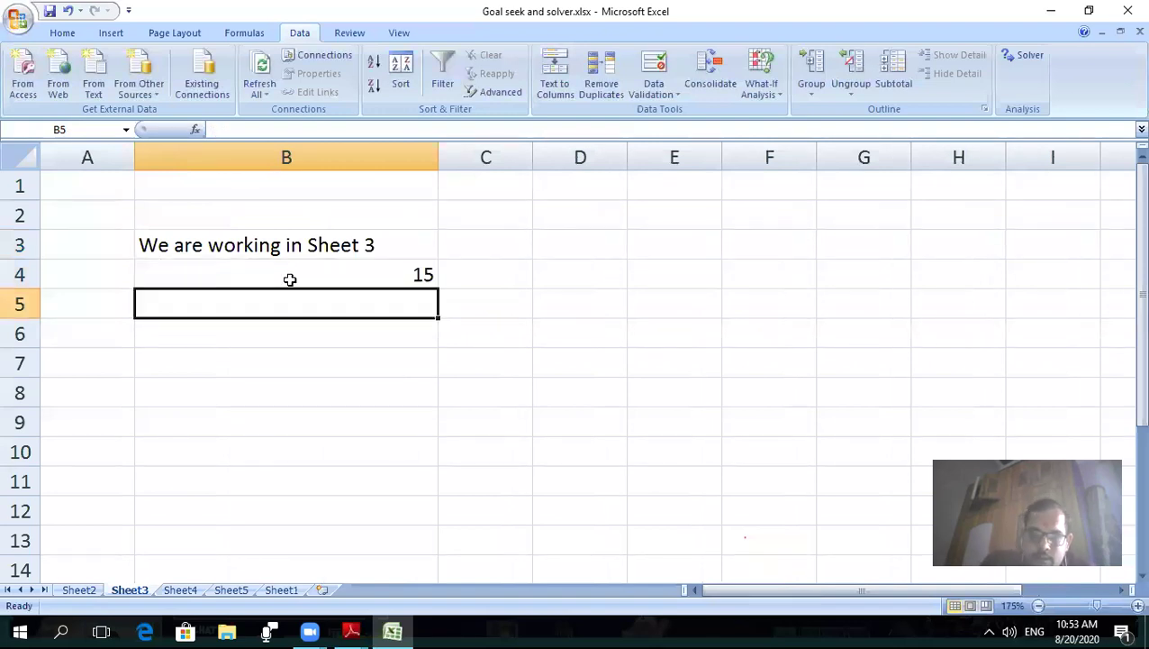
text(=6)
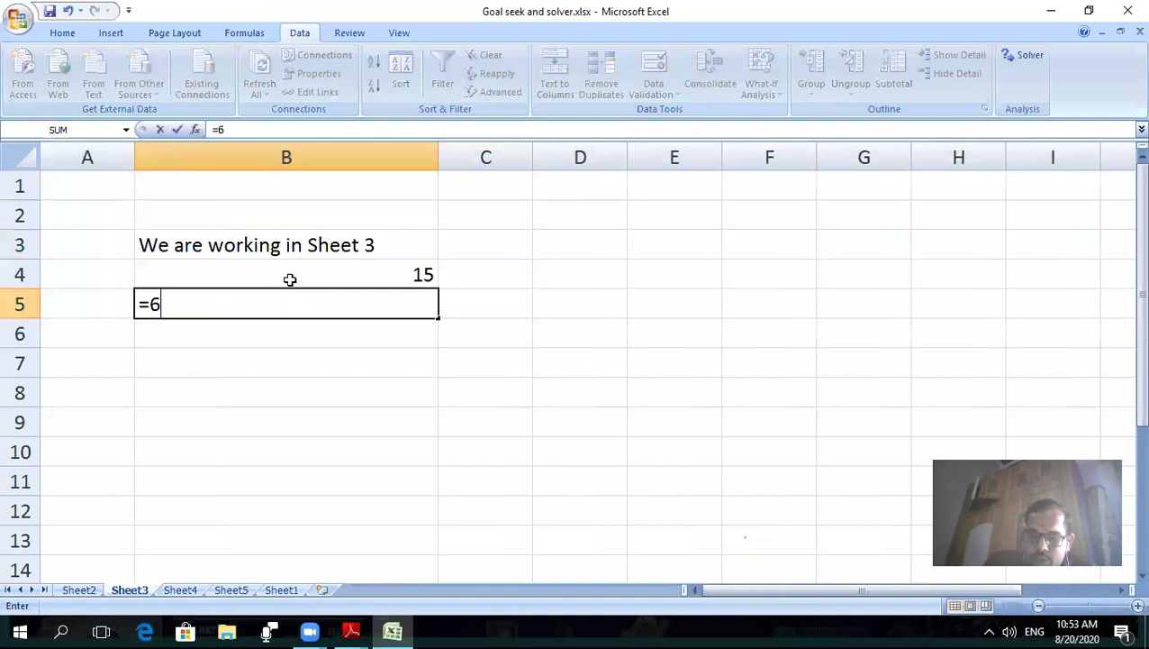
text(+5)
key(Return)
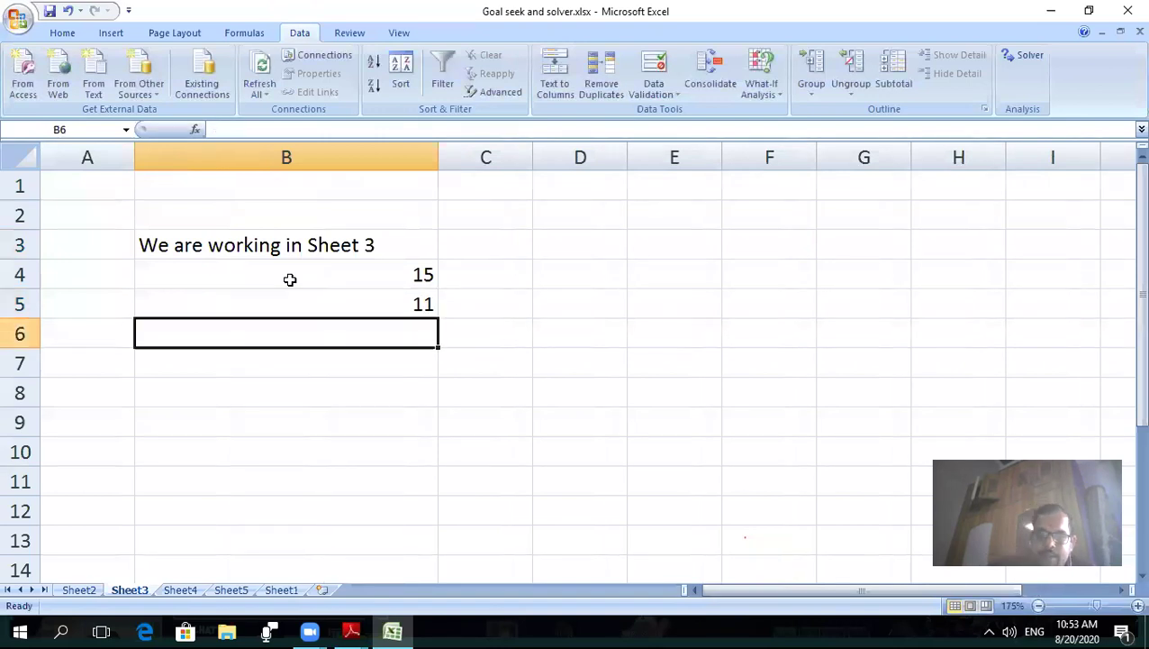
text(=sum)
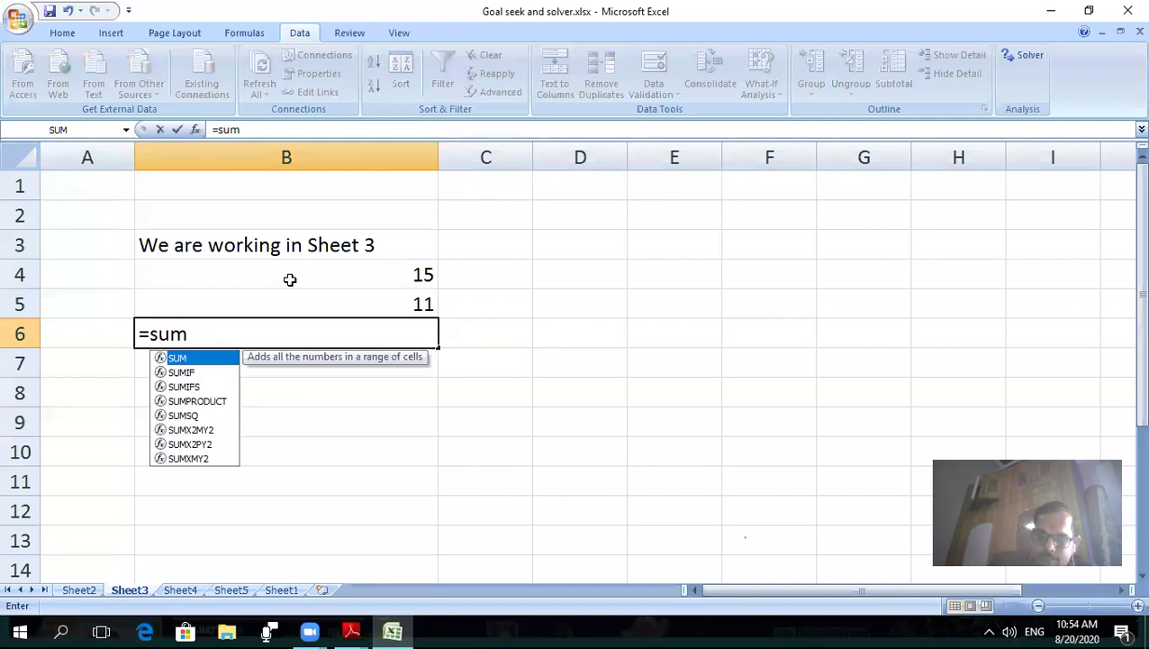
text(()
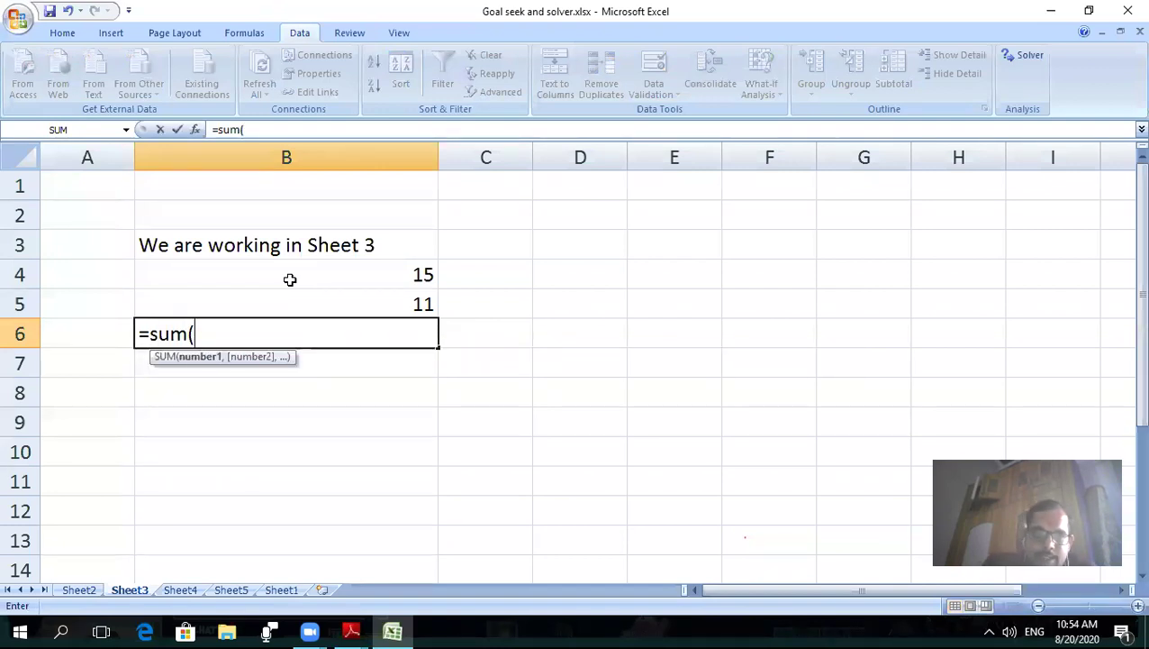
text(b4)
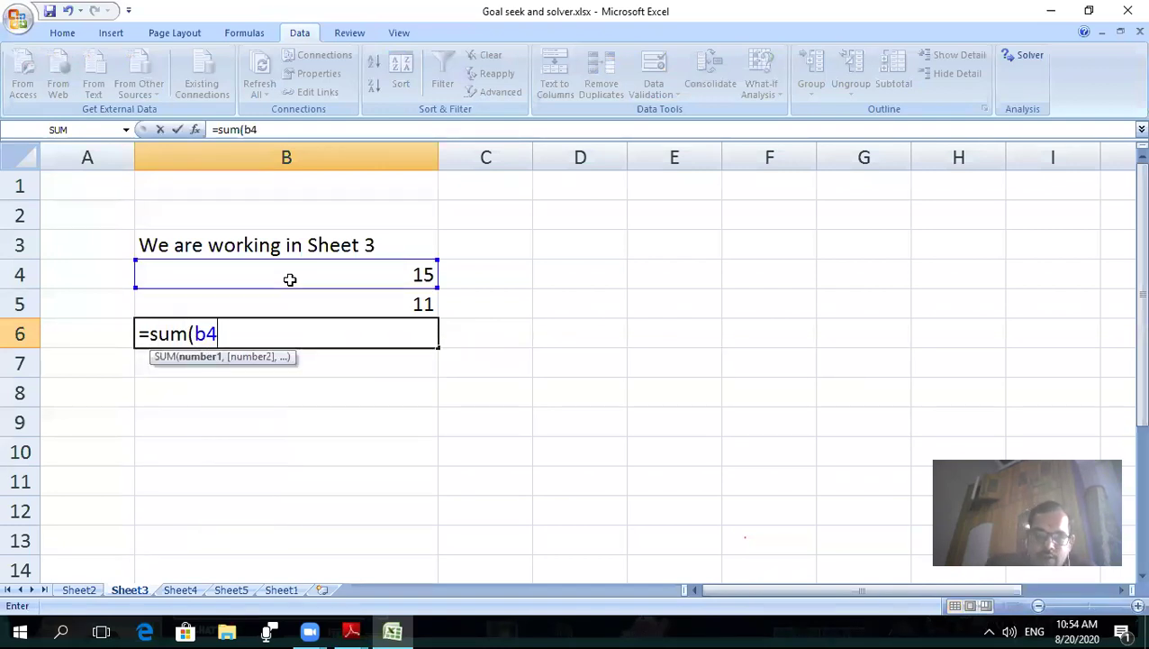
text(:b5))
key(Return)
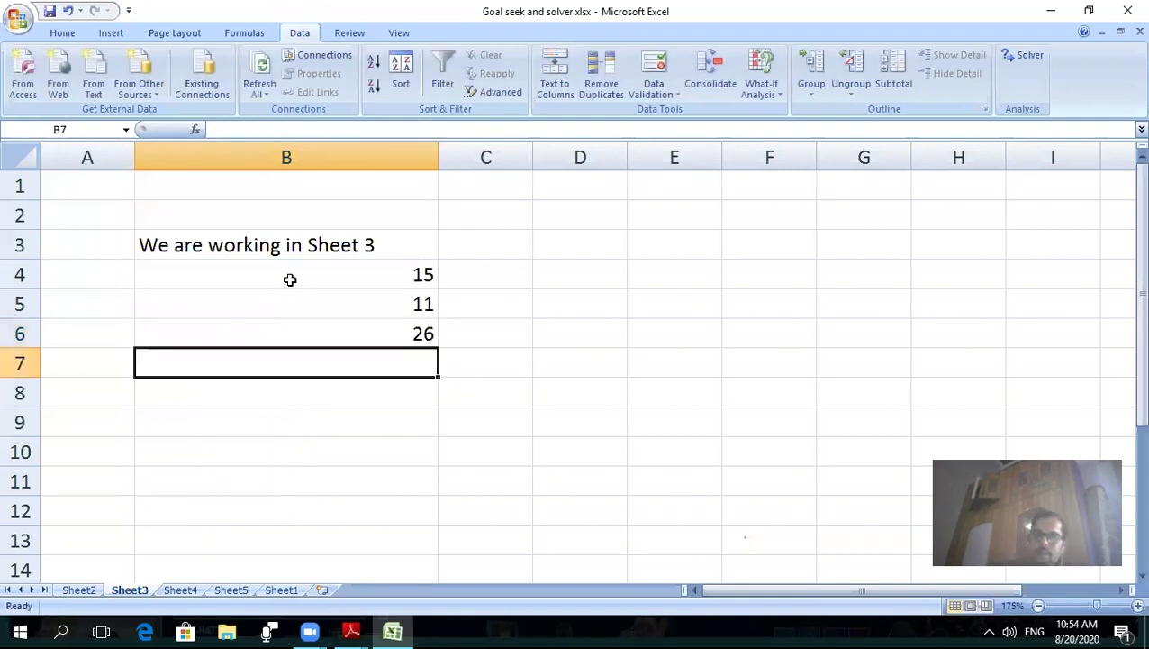
- Check the text in B3 and the formulas behind 11 and 26
click(200, 244)
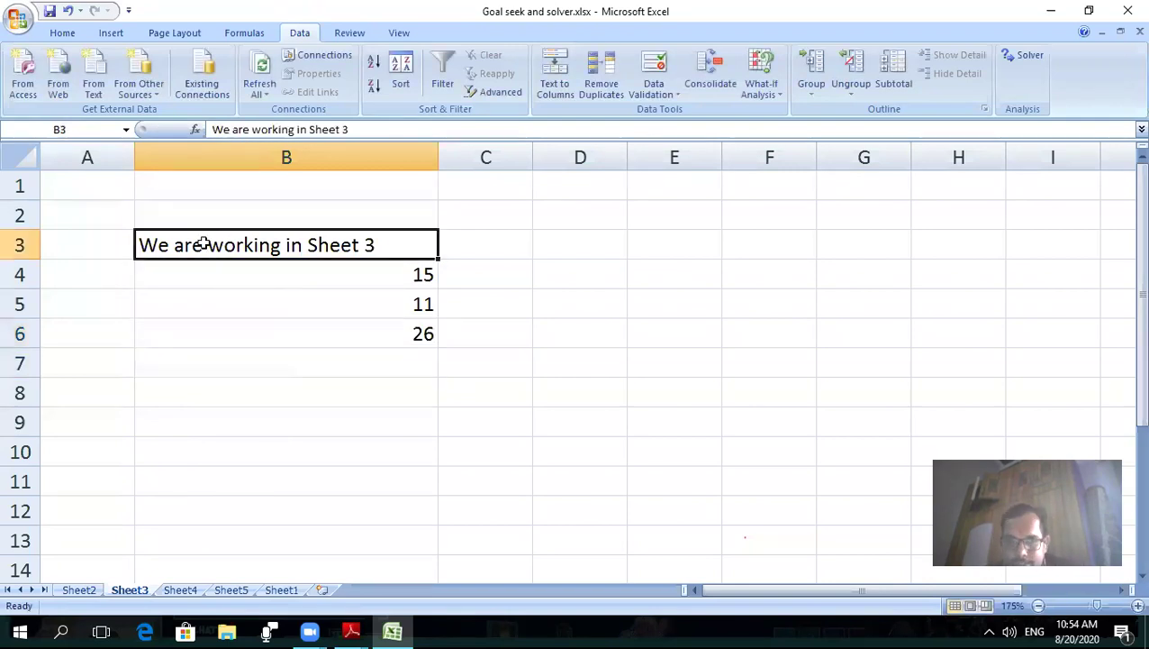
click(290, 269)
click(325, 300)
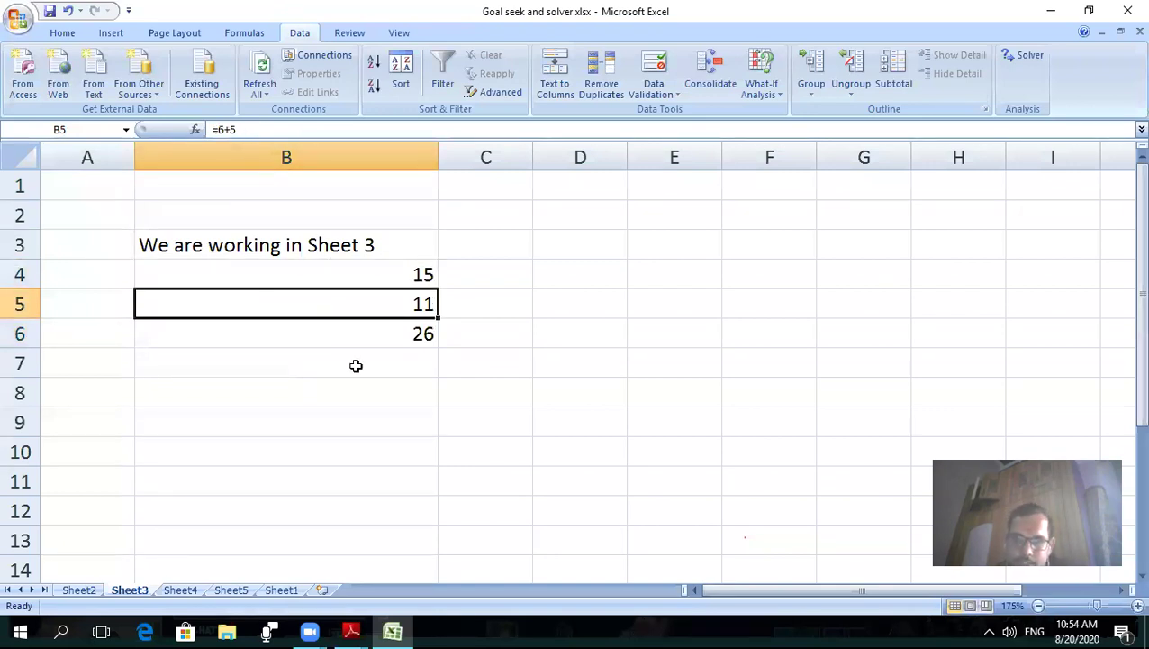
click(358, 325)
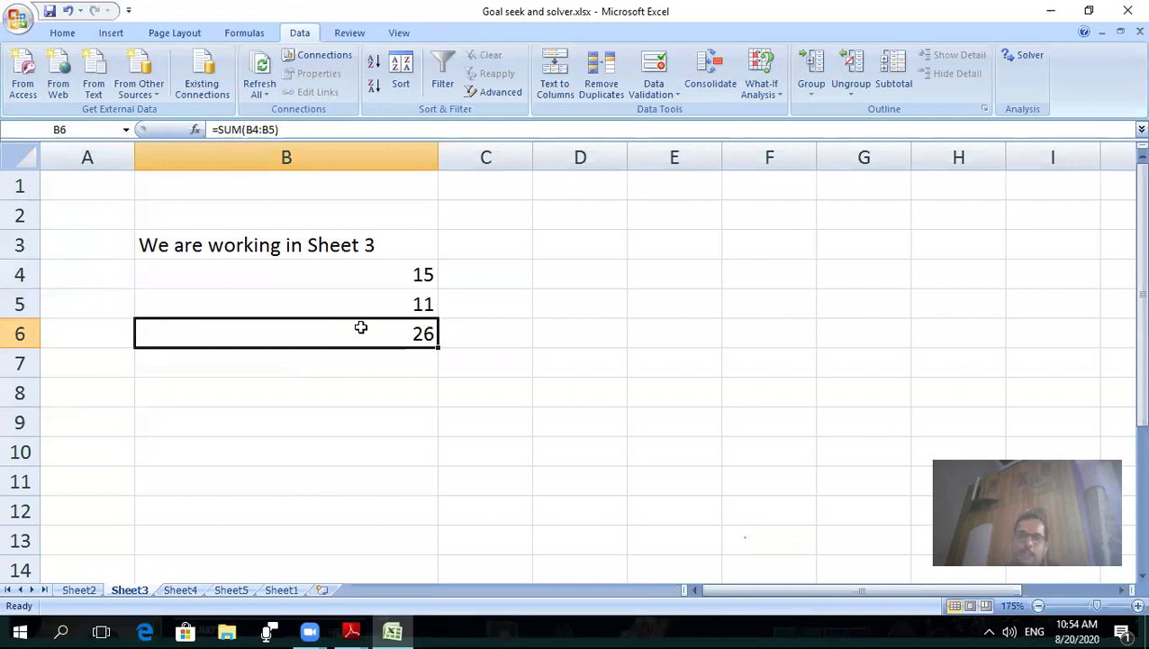
click(352, 630)
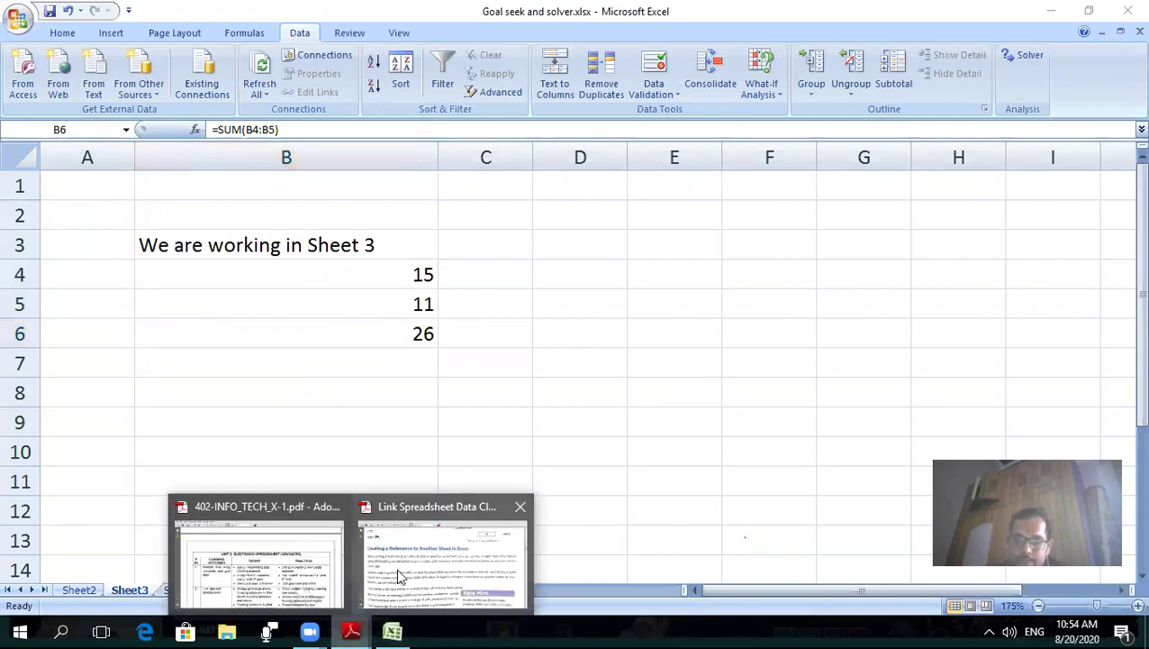
- Check the PDF guide, then go to the empty Sheet4 and start a formula in A1
click(419, 532)
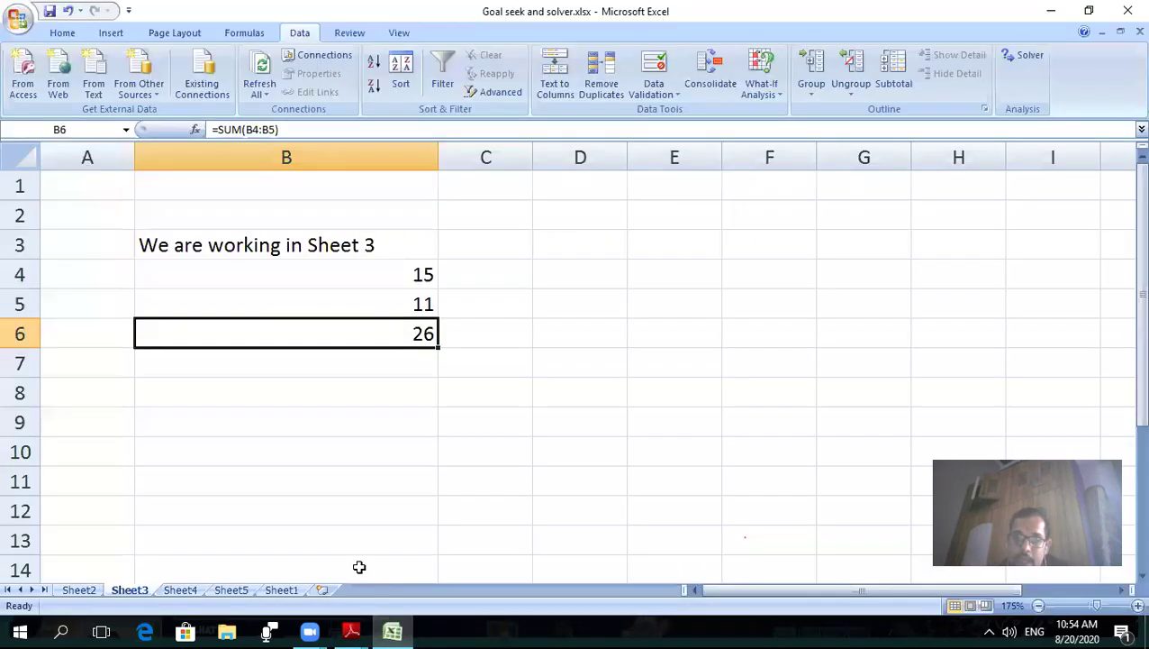
click(392, 630)
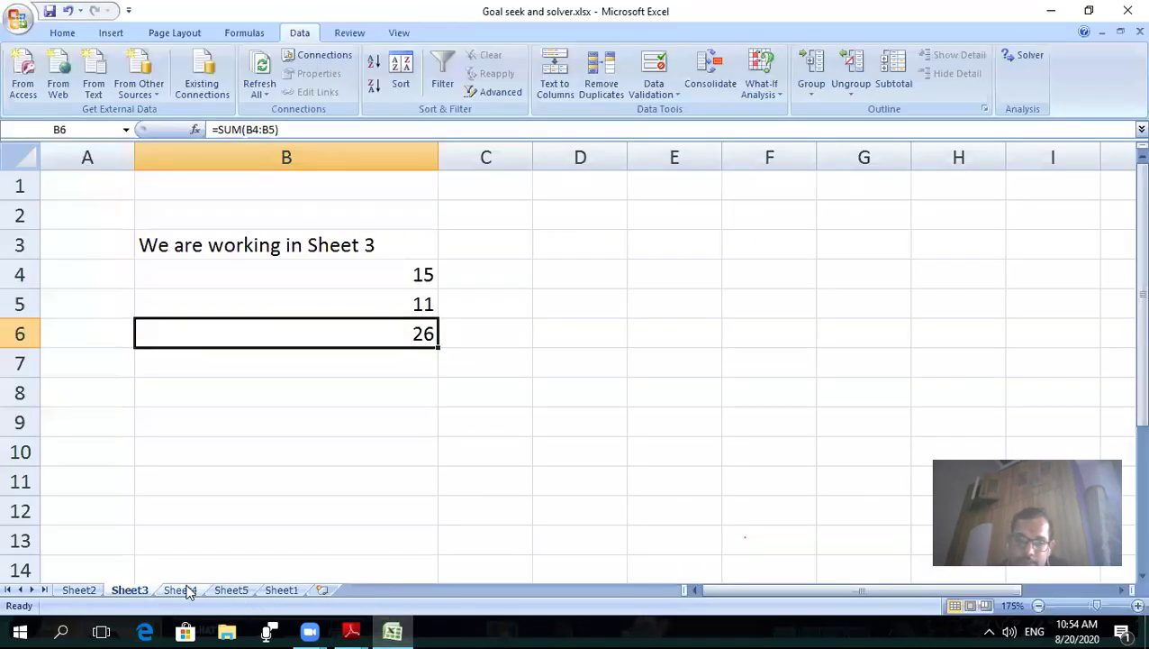
click(185, 591)
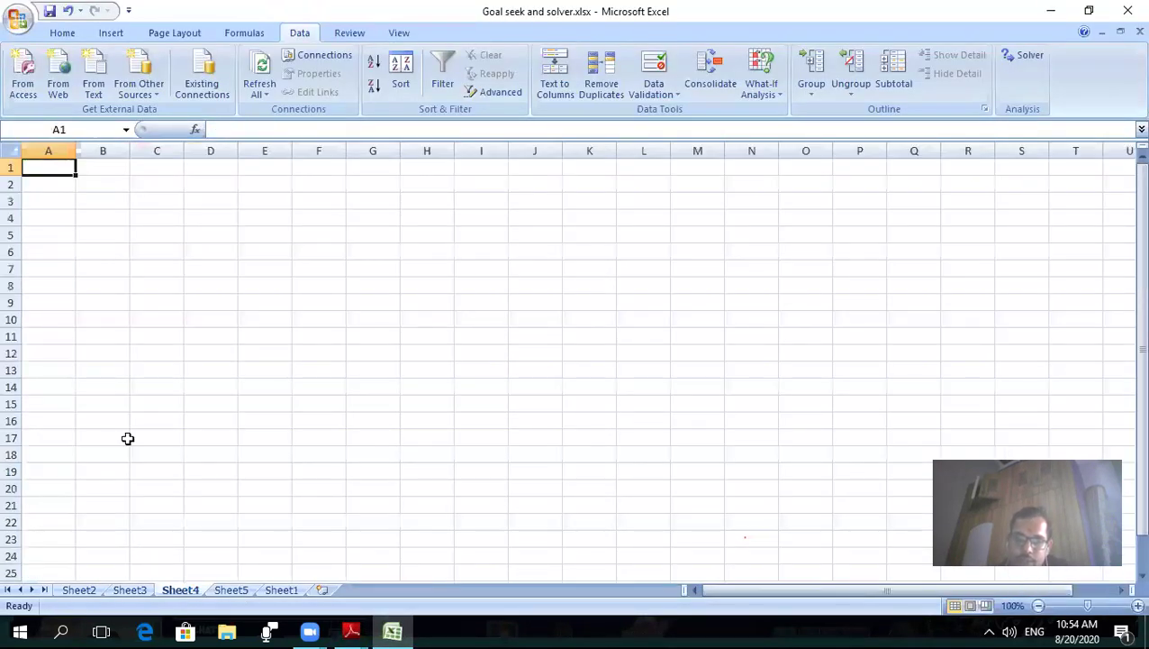
scroll(355, 356, up, 3)
scroll(367, 348, up, 1)
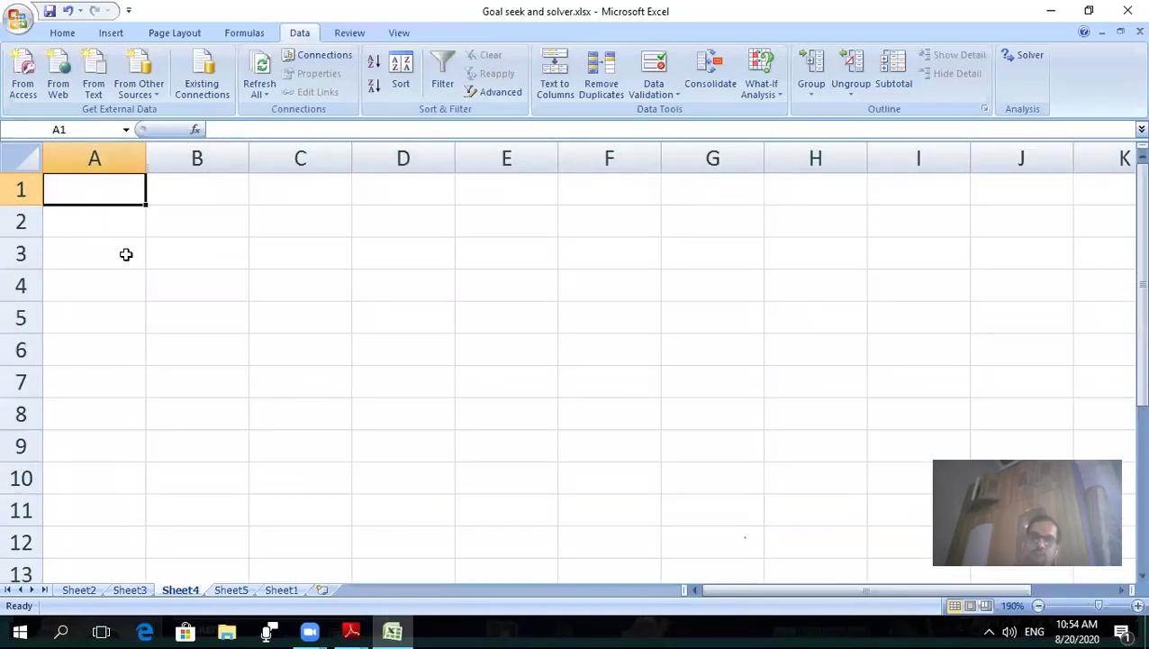
click(132, 590)
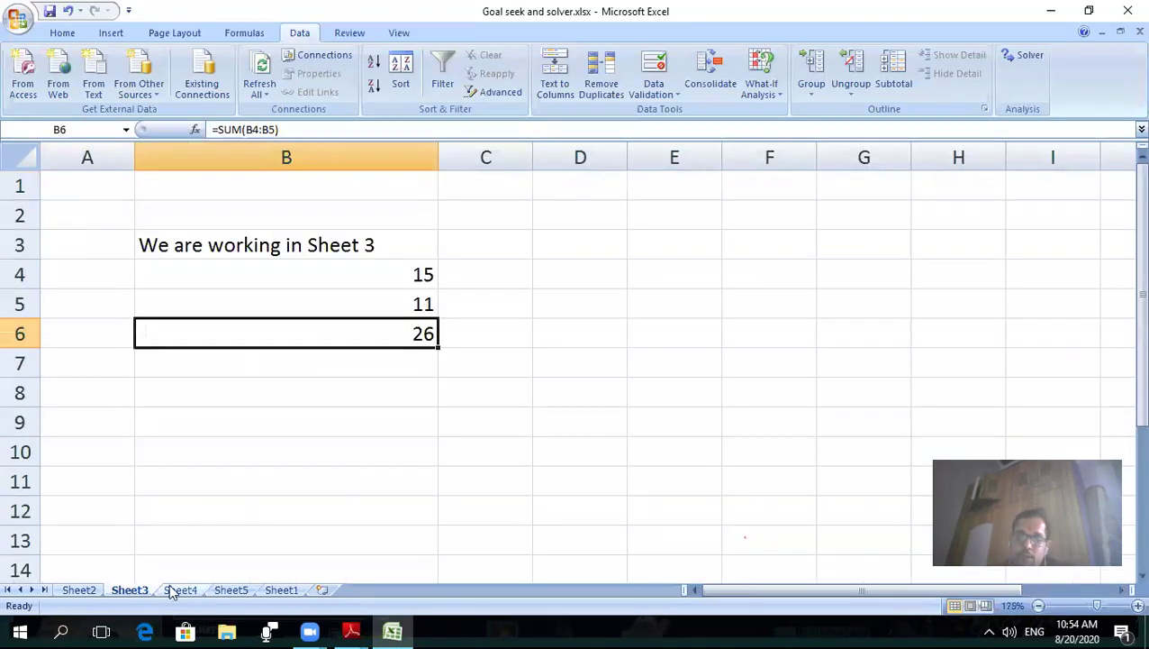
click(173, 590)
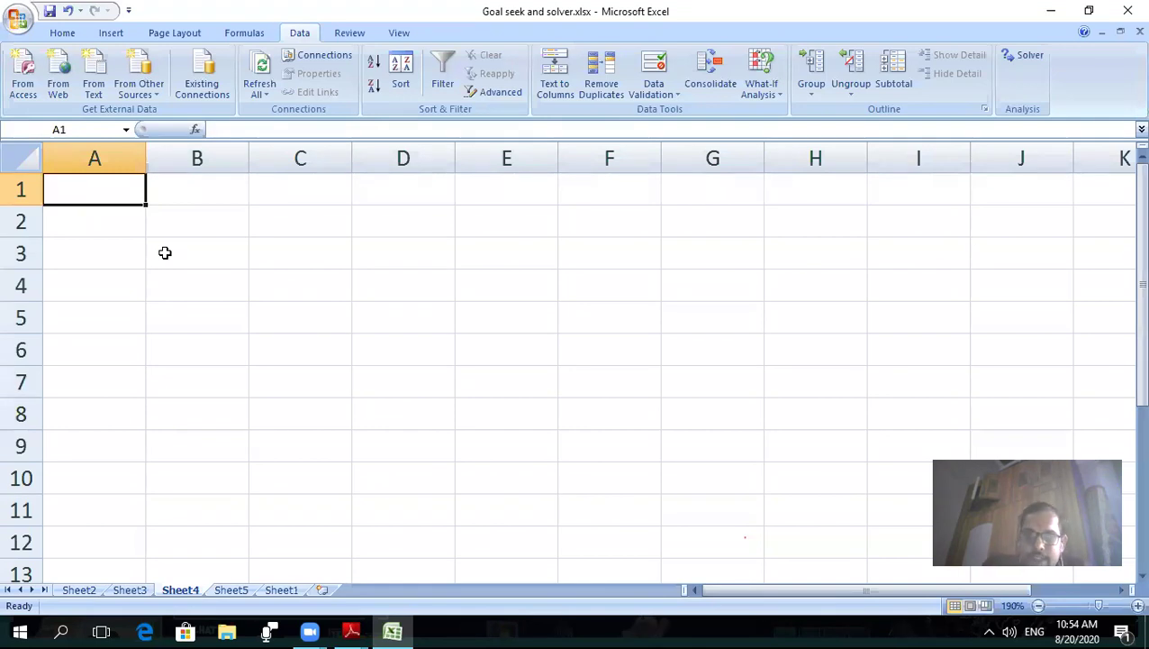
text(=)
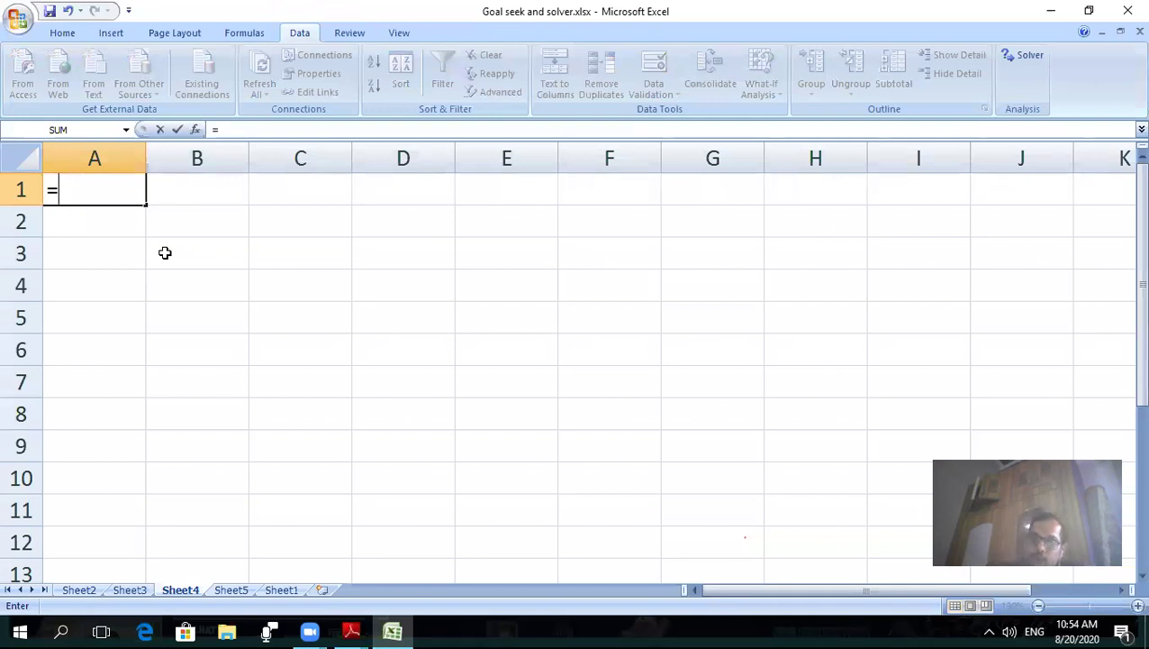
- Begin pointing A1's formula at Sheet3 while checking the Link Spreadsheet Data Class X guide
click(132, 591)
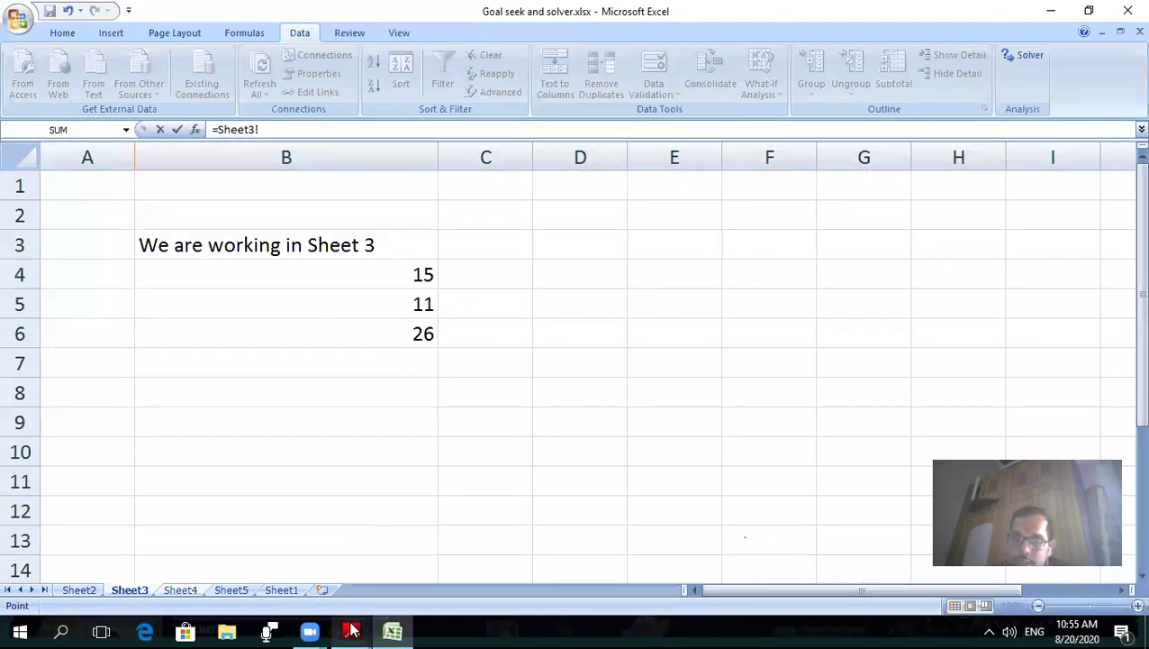
mouse_move(352, 631)
click(402, 556)
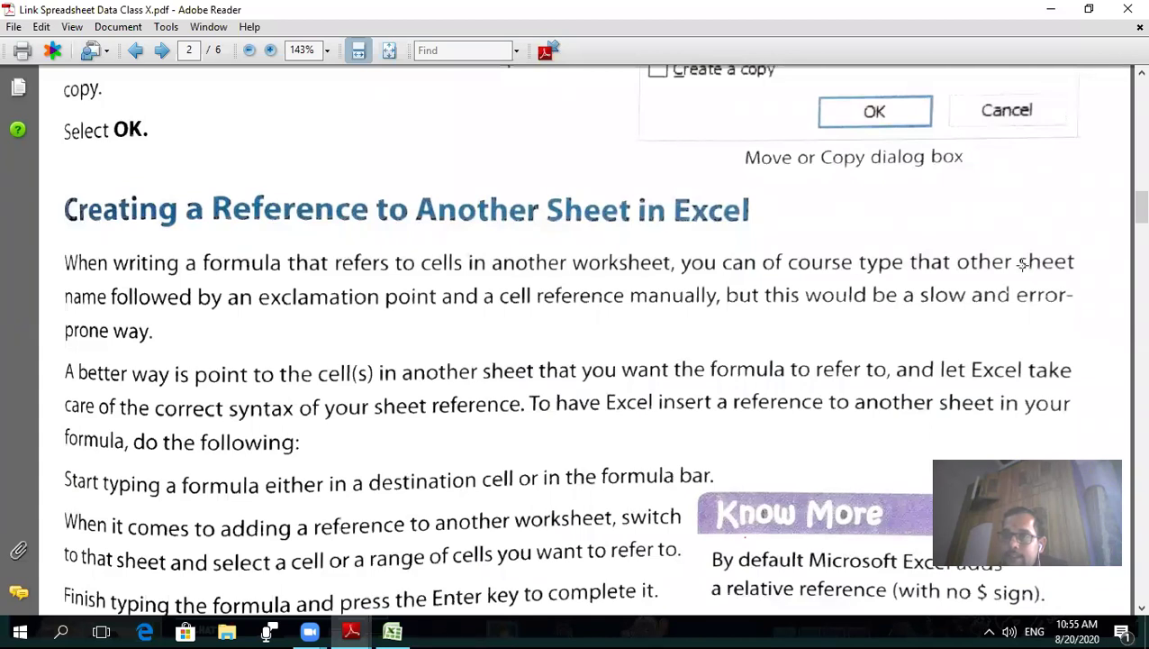
click(392, 630)
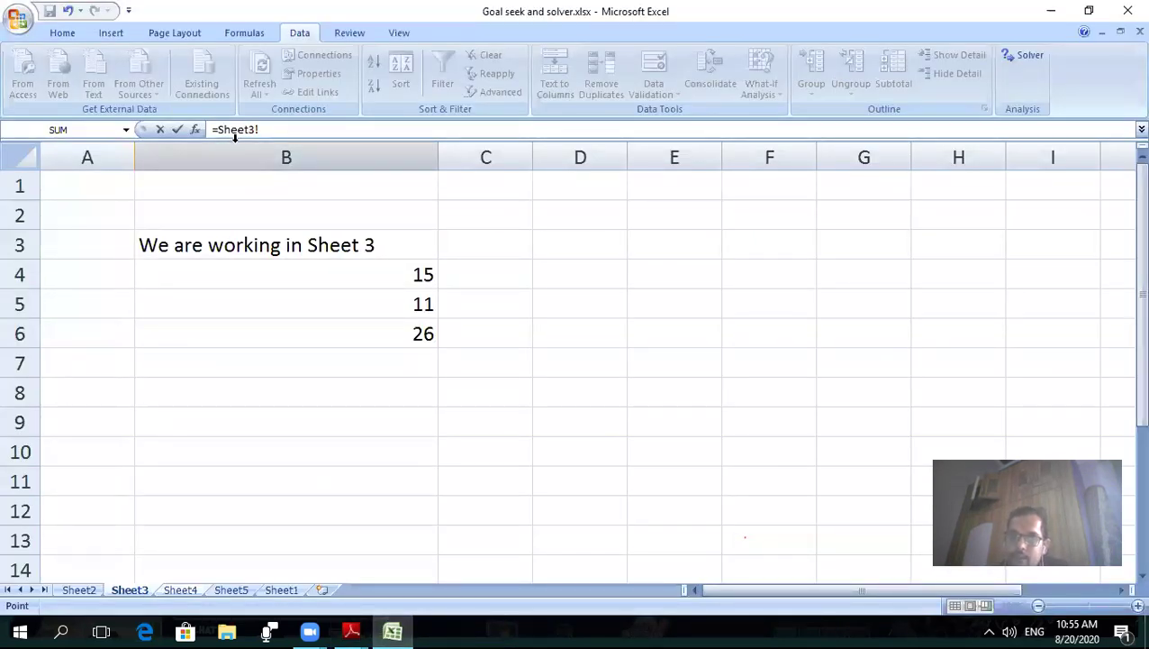
mouse_move(351, 630)
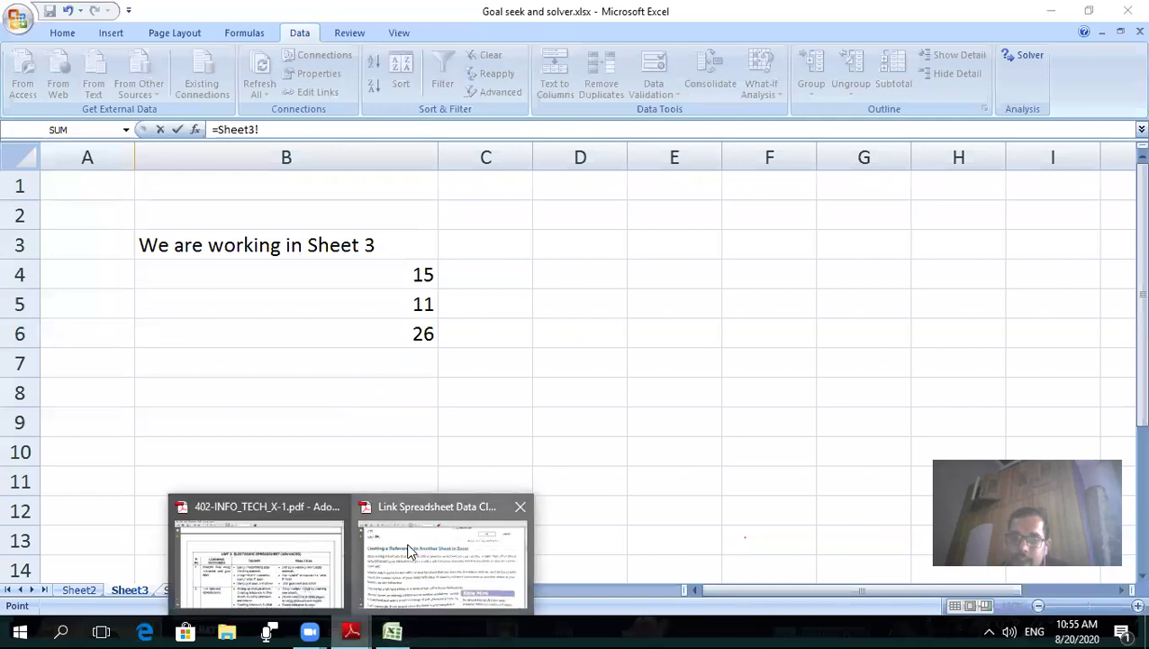
click(409, 551)
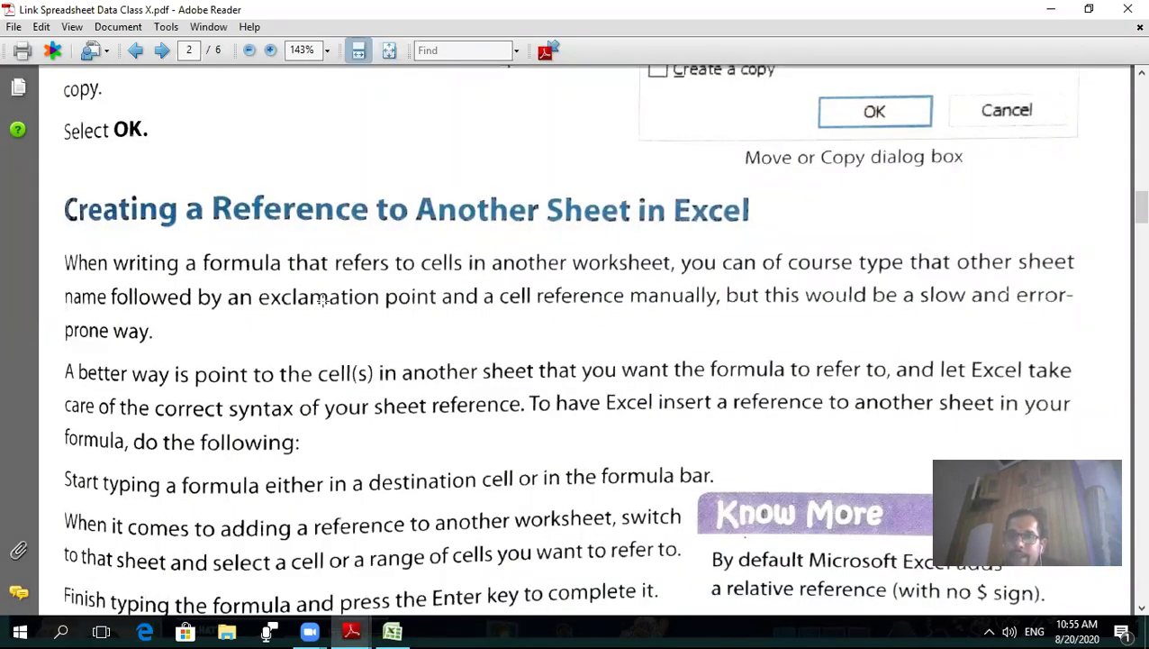
click(393, 630)
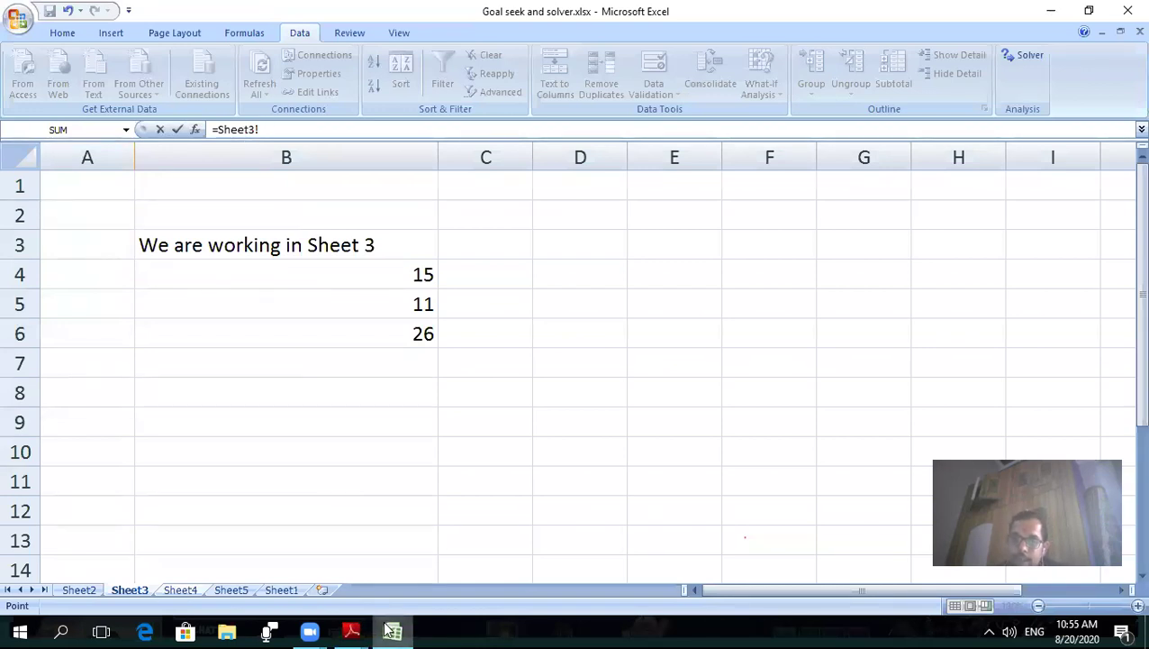
mouse_move(365, 630)
click(417, 548)
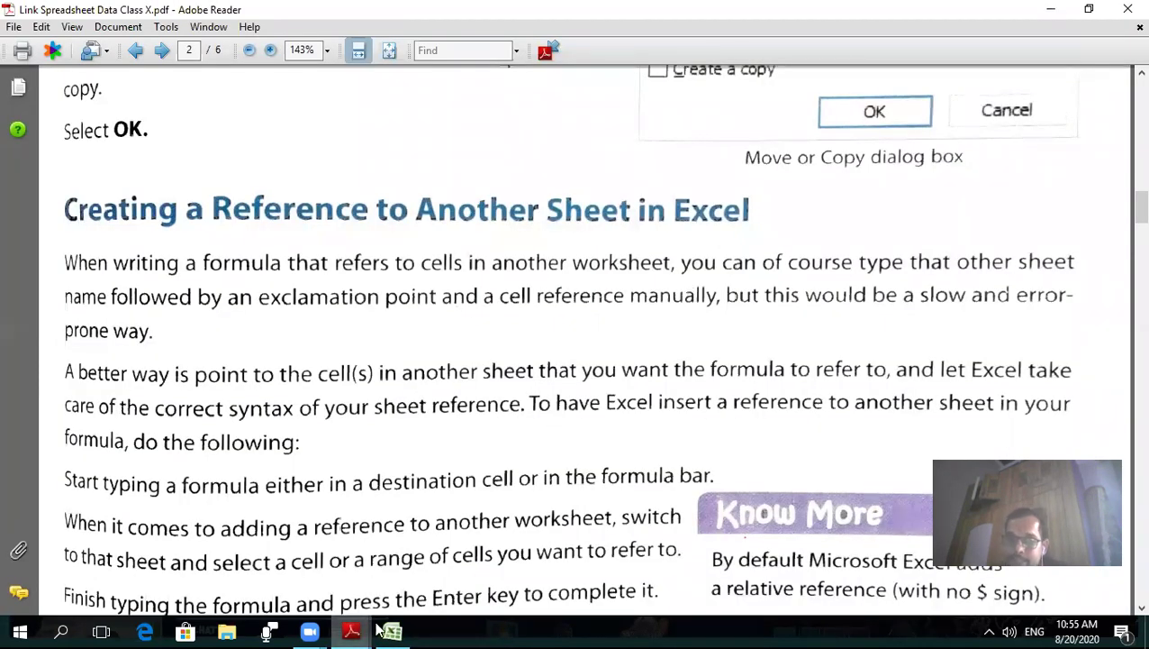
mouse_move(388, 630)
click(385, 581)
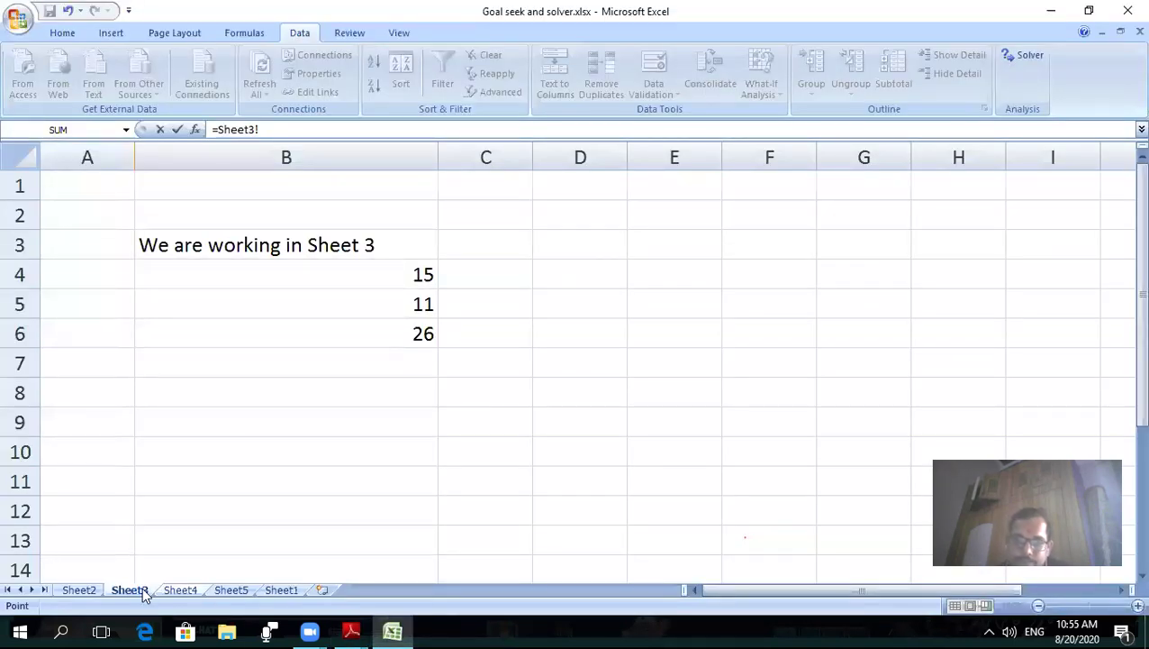
- Complete Sheet4's A1 formula as =Sheet3!B3 and commit it
click(180, 594)
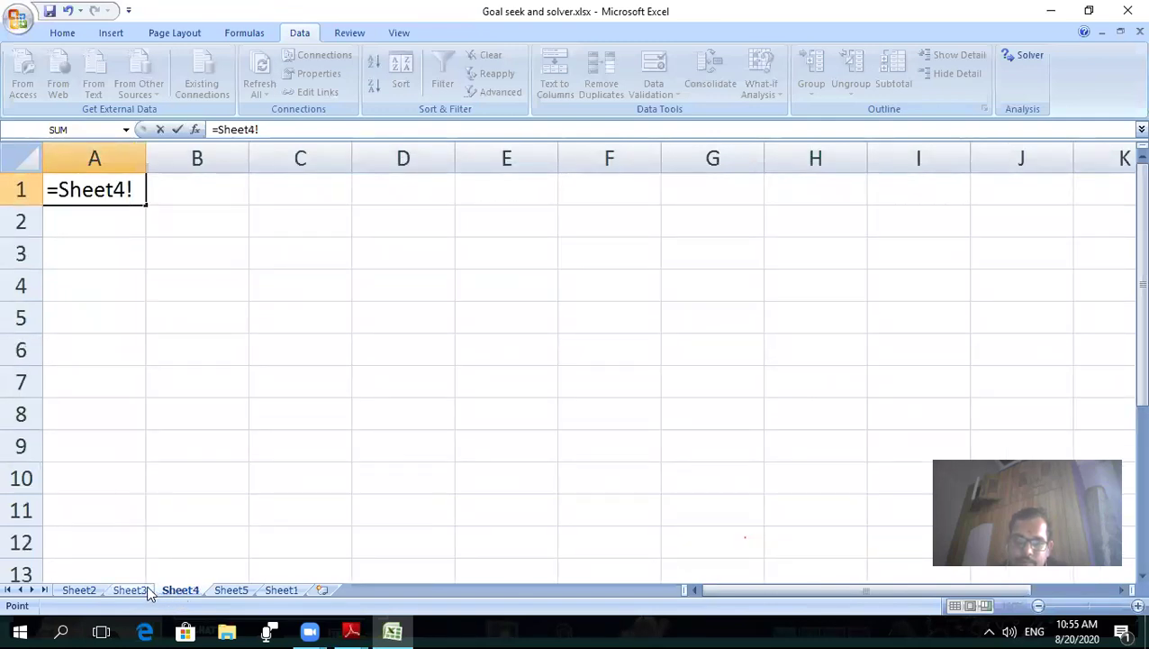
click(137, 591)
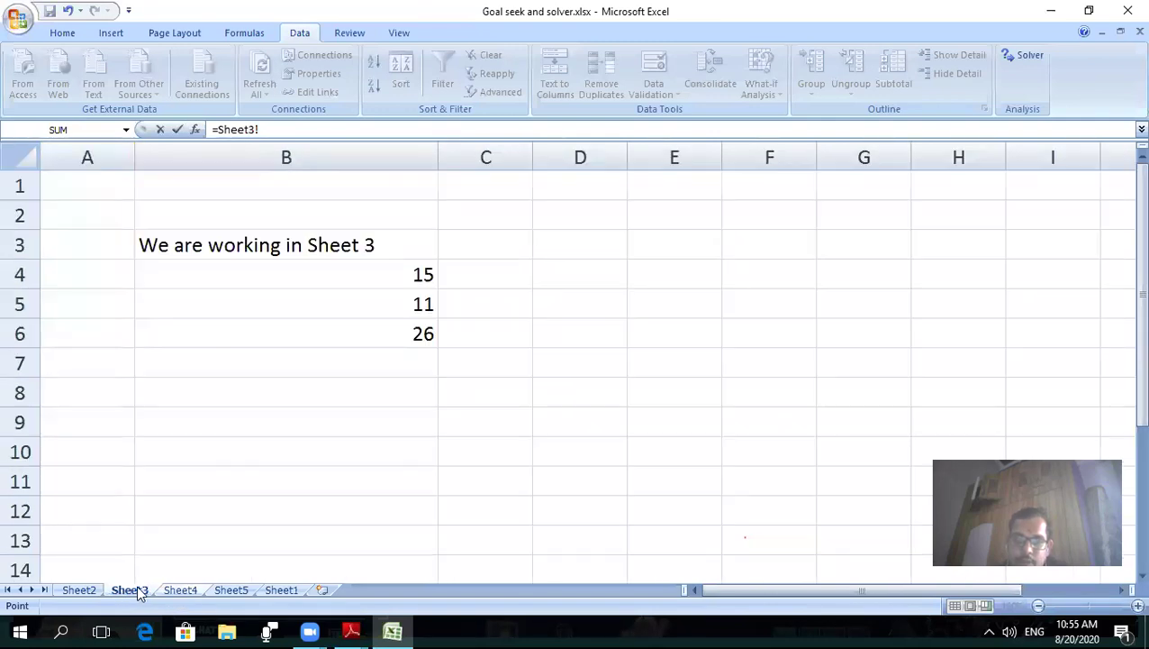
click(273, 245)
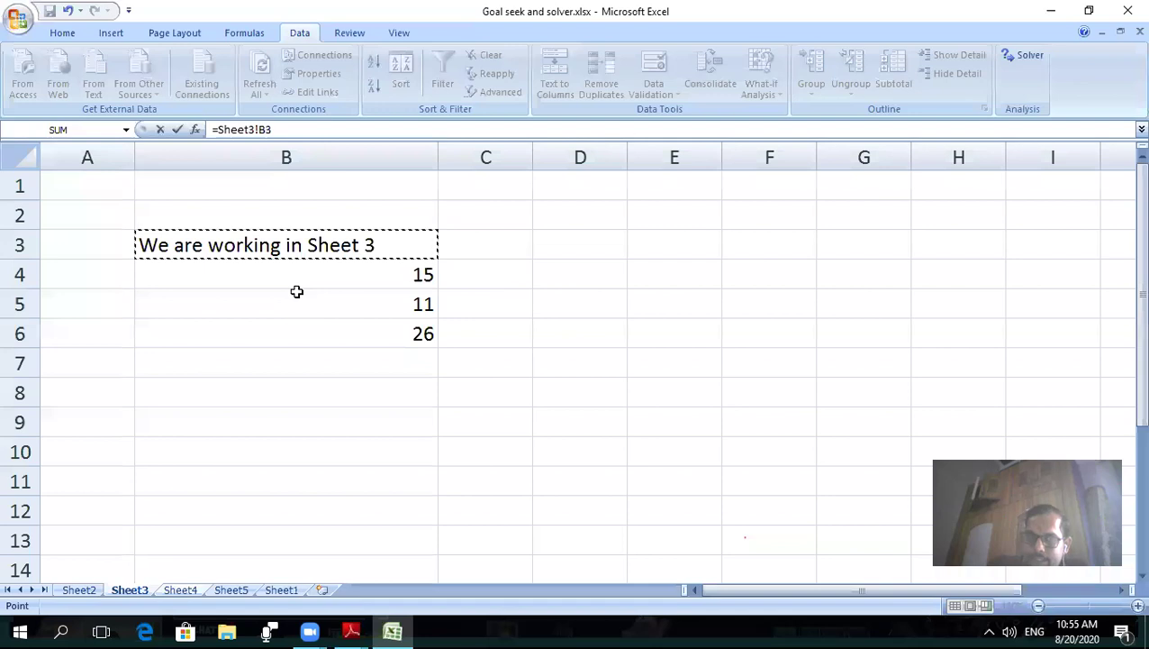
key(Return)
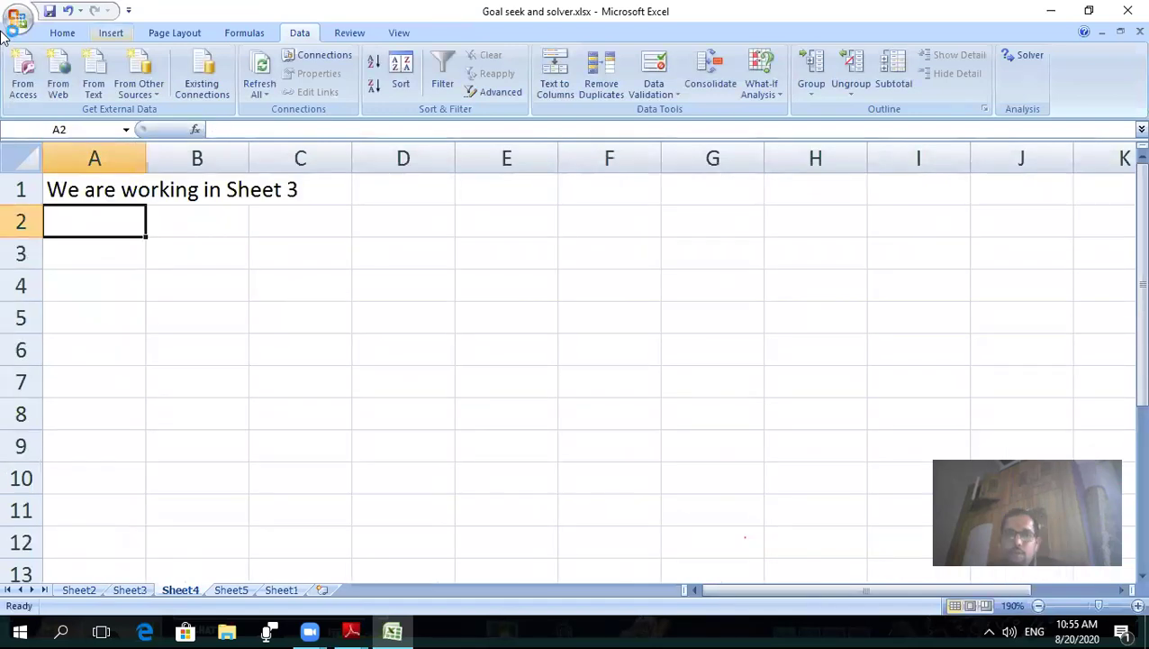
- Widen column A to fit 'We are working in Sheet 3'
click(92, 189)
click(112, 157)
drag(144, 158, 321, 176)
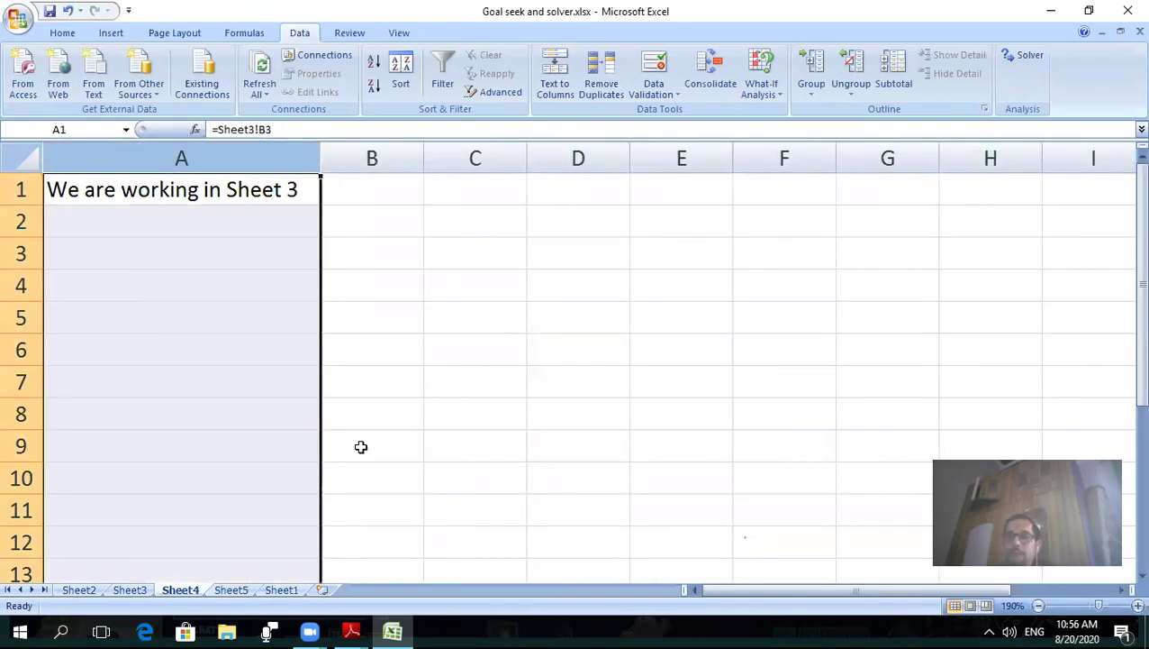
click(287, 200)
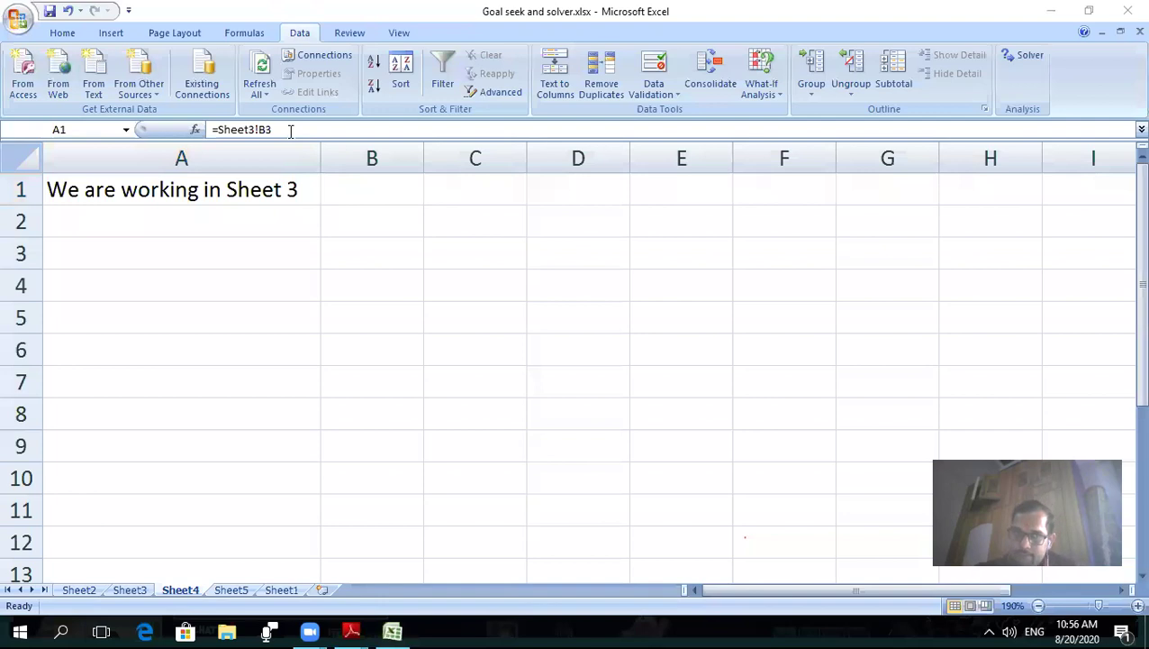
- Enter the formula =Sheet3!b4 in Sheet4 cell A2
click(152, 230)
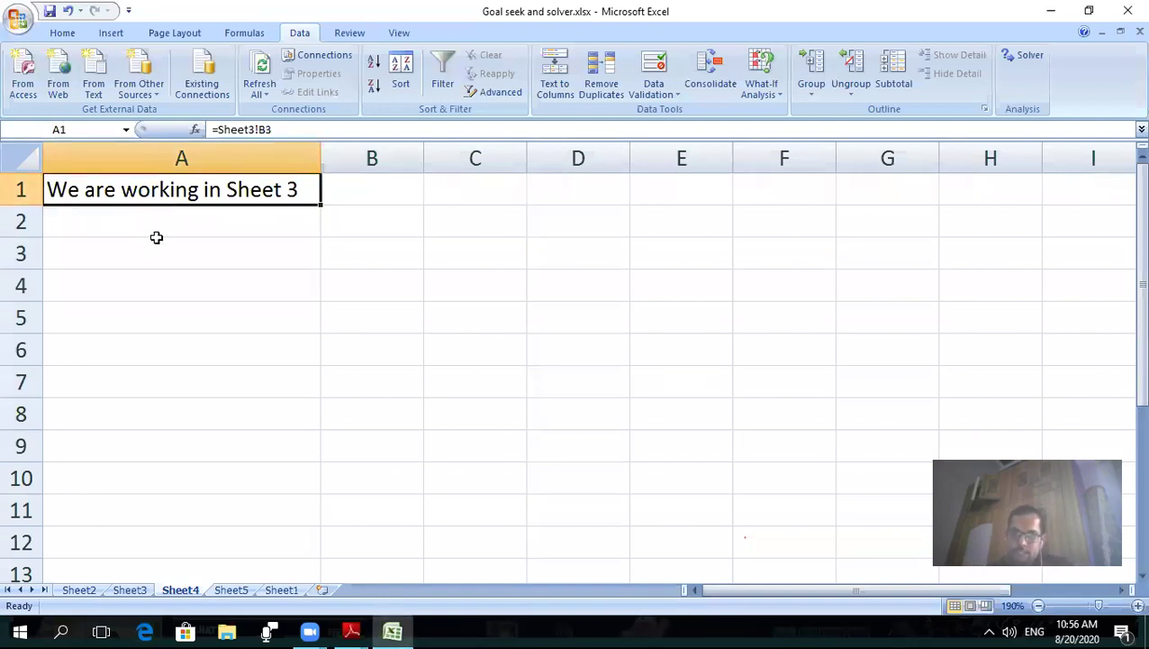
click(157, 240)
key(Up)
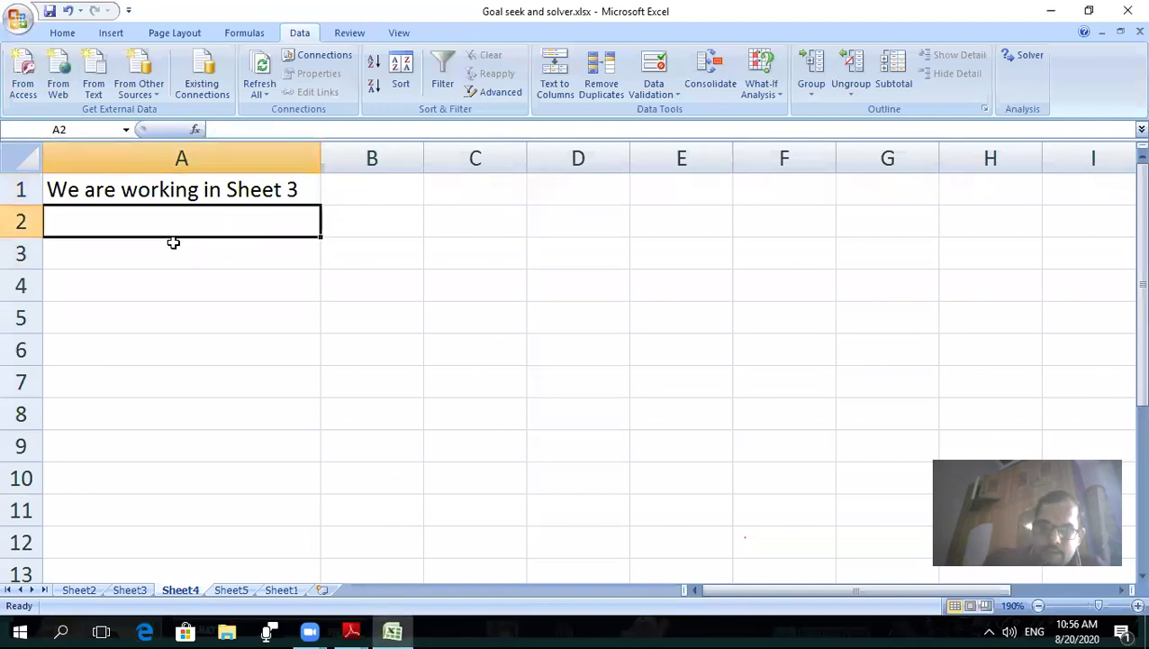
text(=)
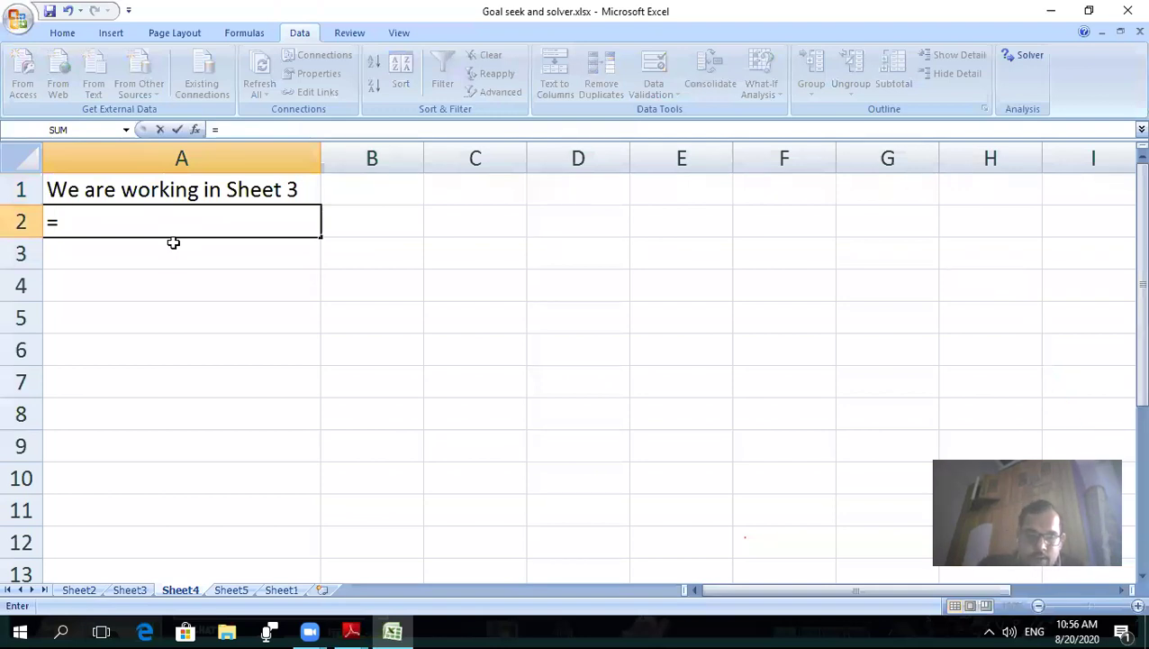
text(Sheet)
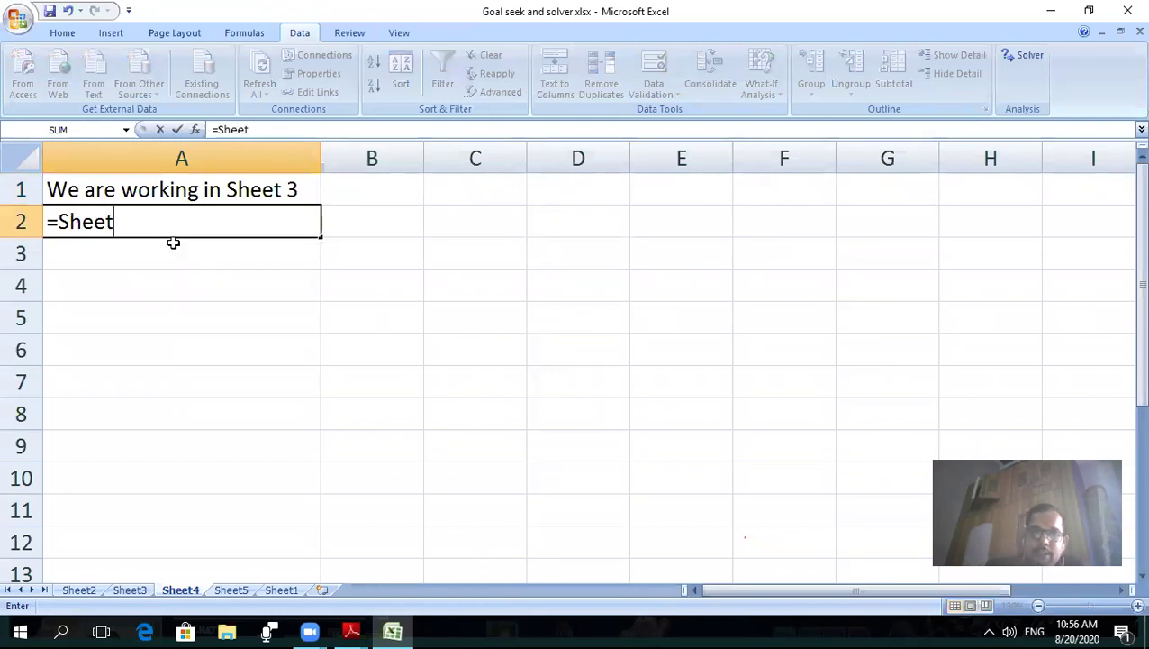
text(3)
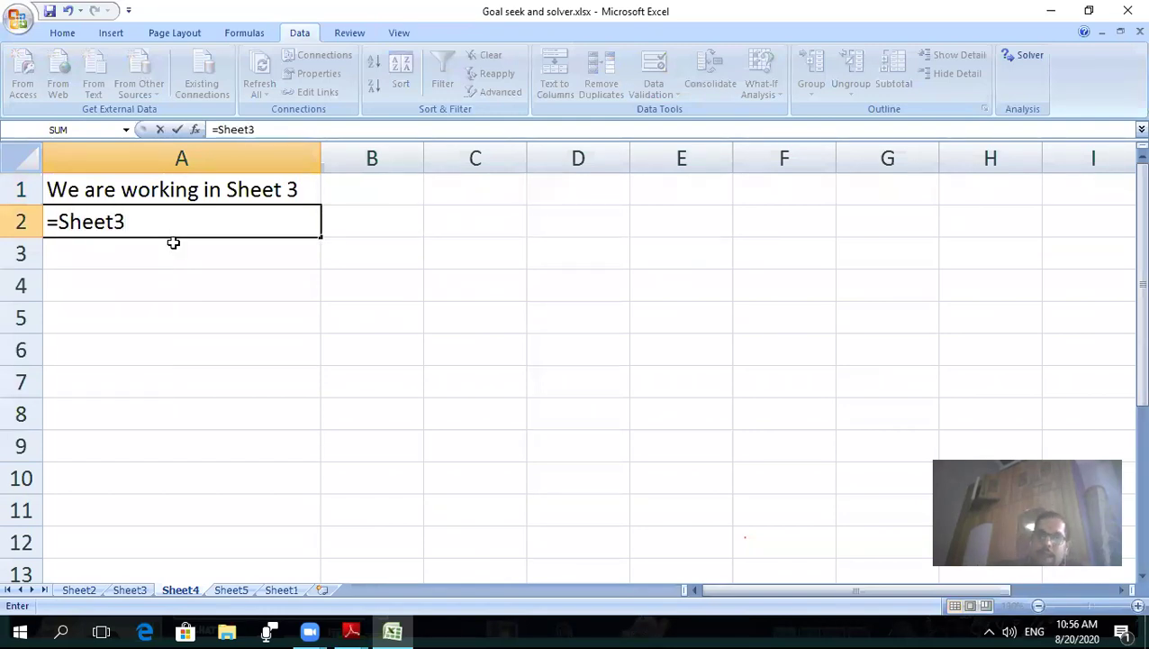
text(!)
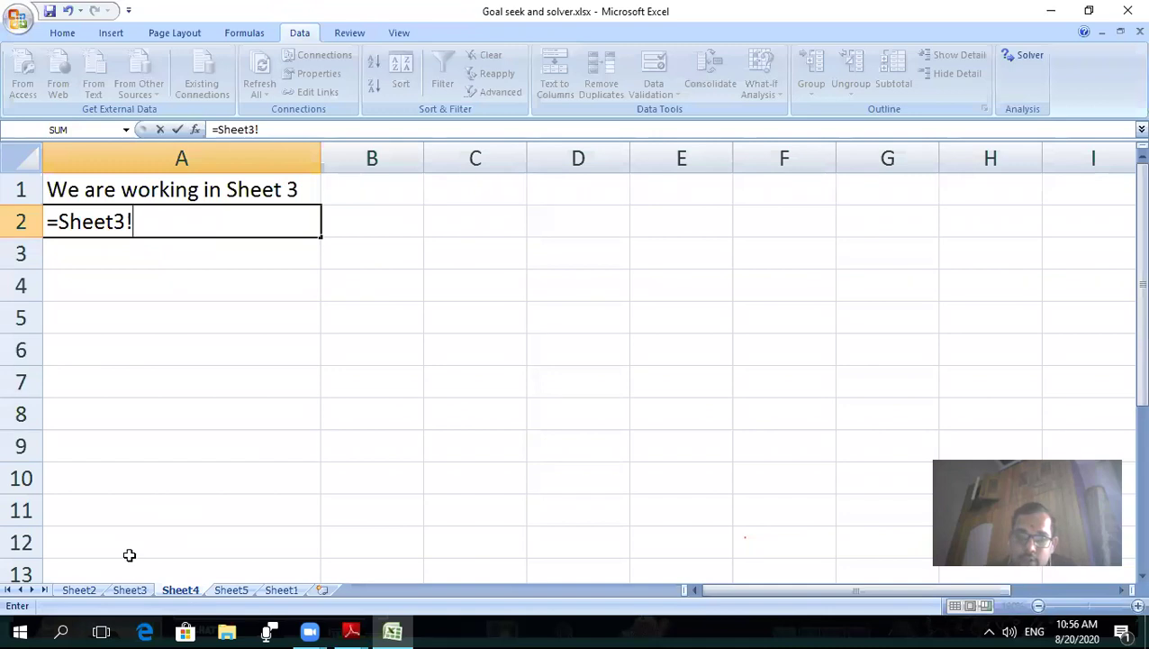
click(137, 591)
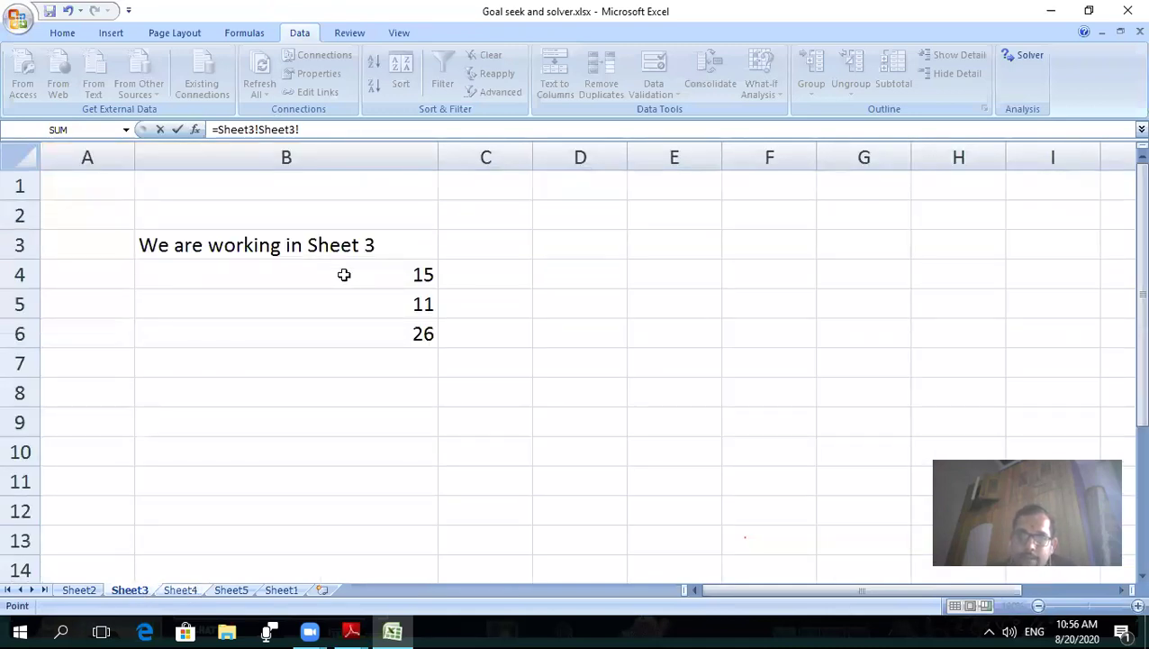
click(181, 590)
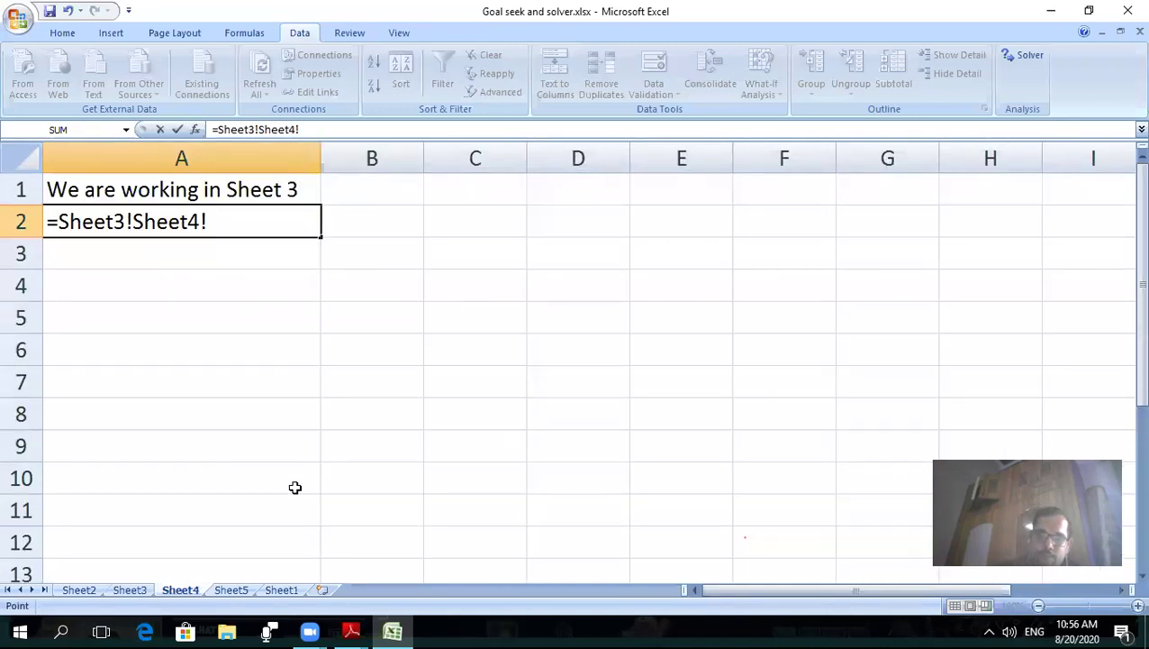
text(b4)
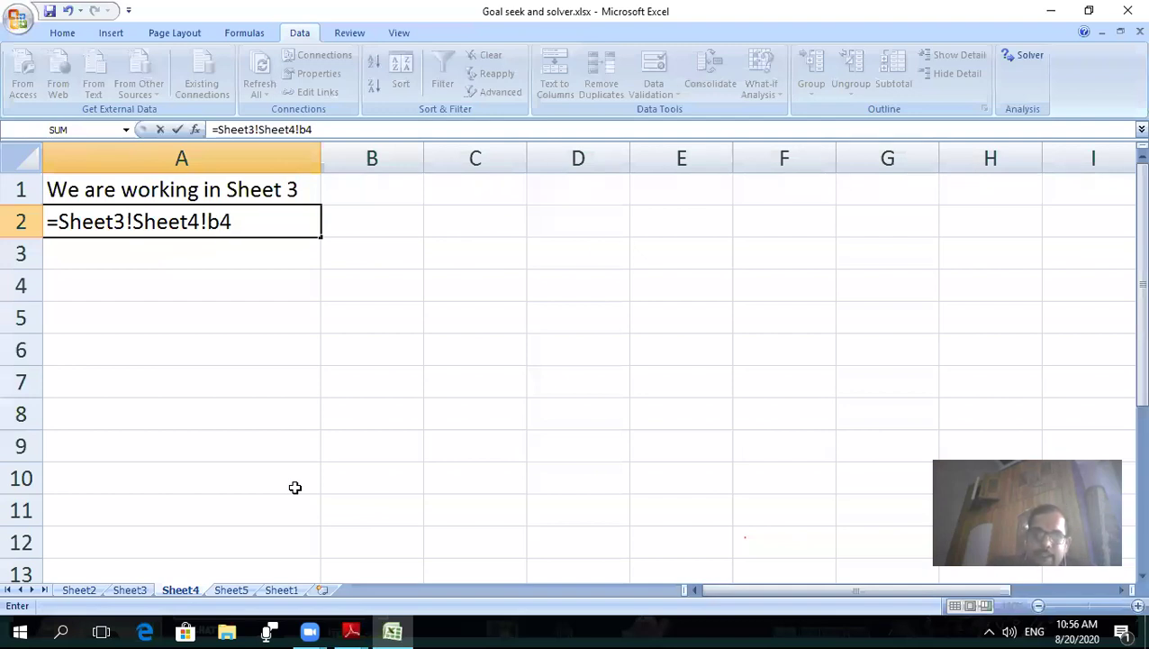
key(Return)
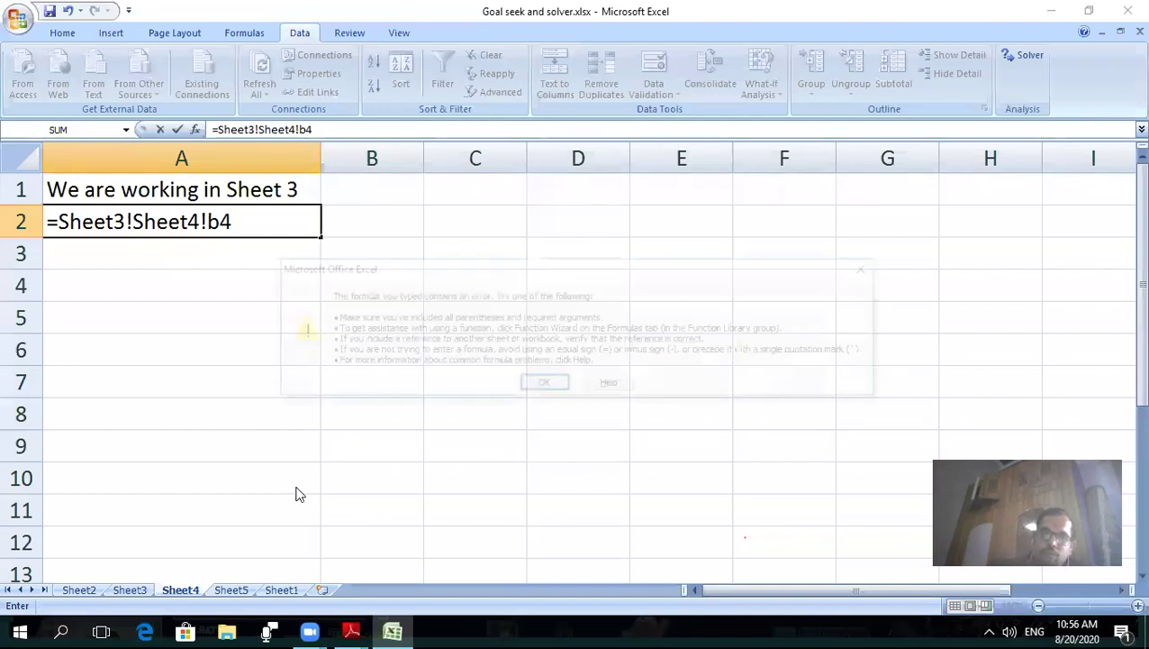
- Dismiss the formula error and delete the extra Sheet4 reference so A2 shows 15
click(872, 268)
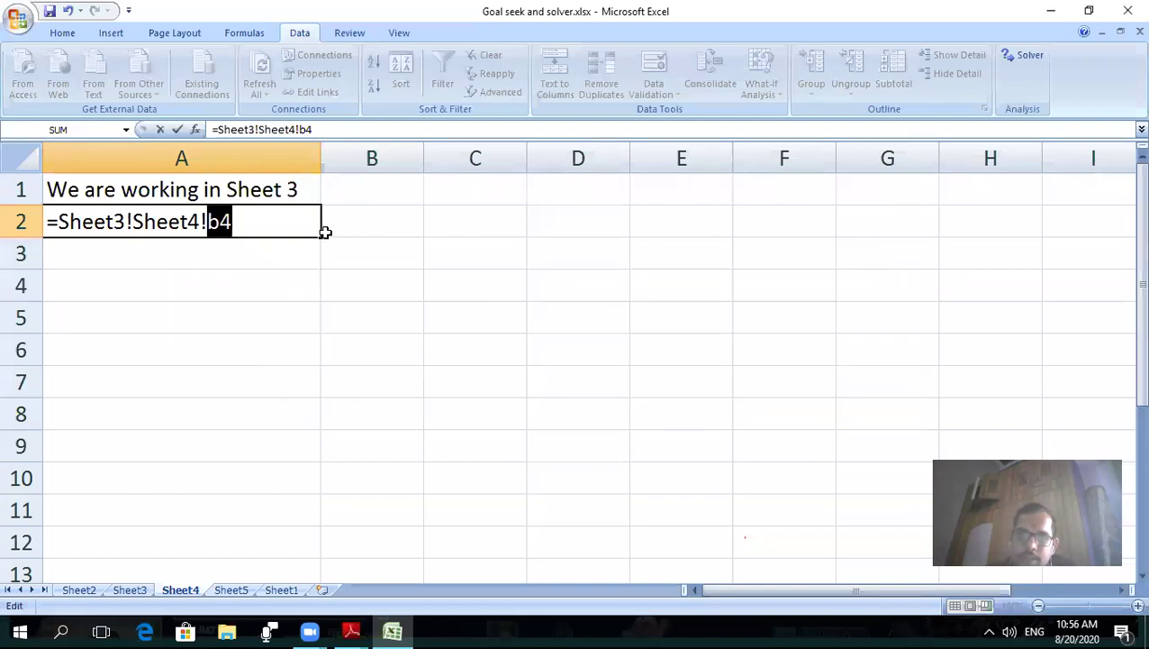
click(198, 223)
key(BackSpace)
key(BackSpace)
key(BackSpace)
key(BackSpace)
key(BackSpace)
key(BackSpace)
key(BackSpace)
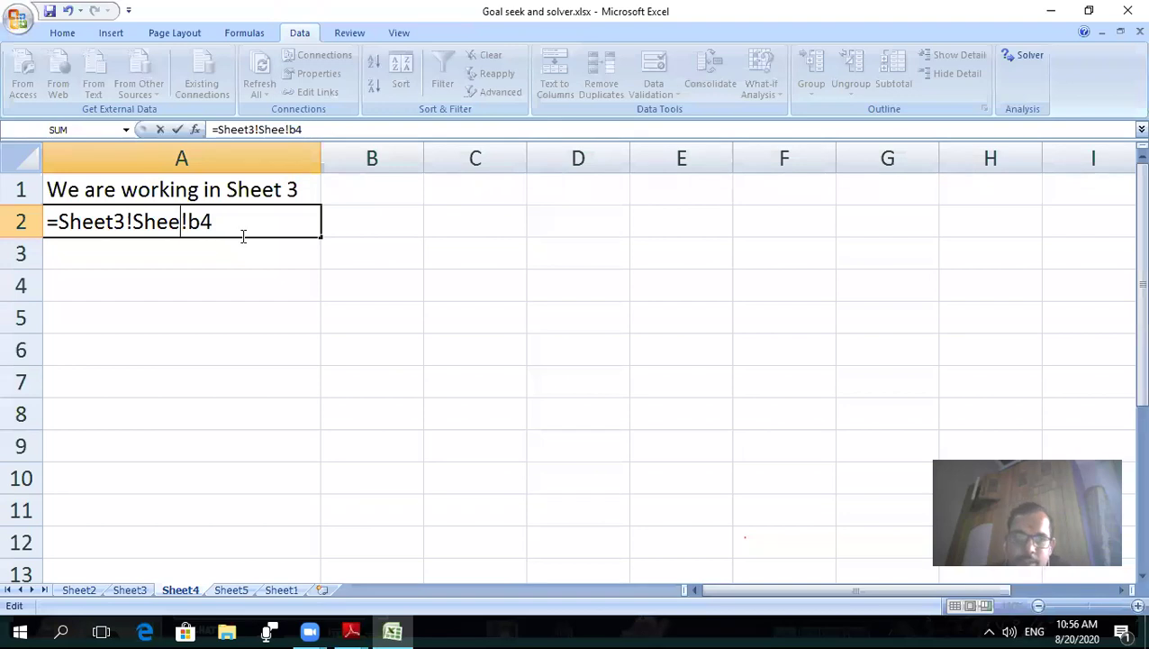
key(Return)
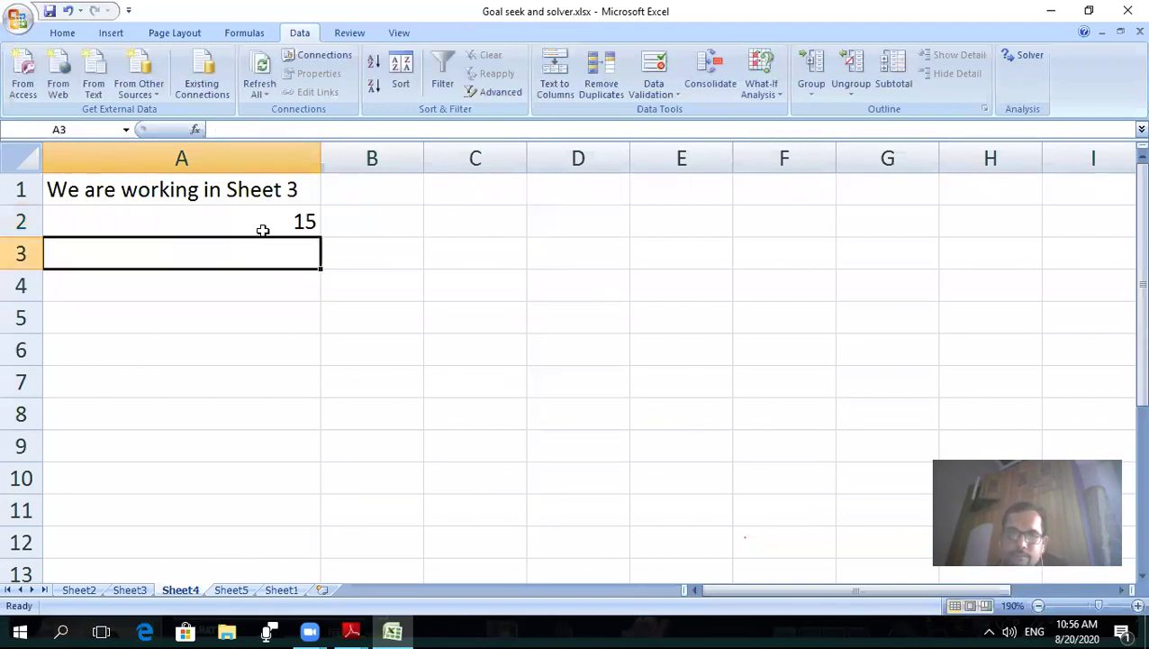
click(261, 226)
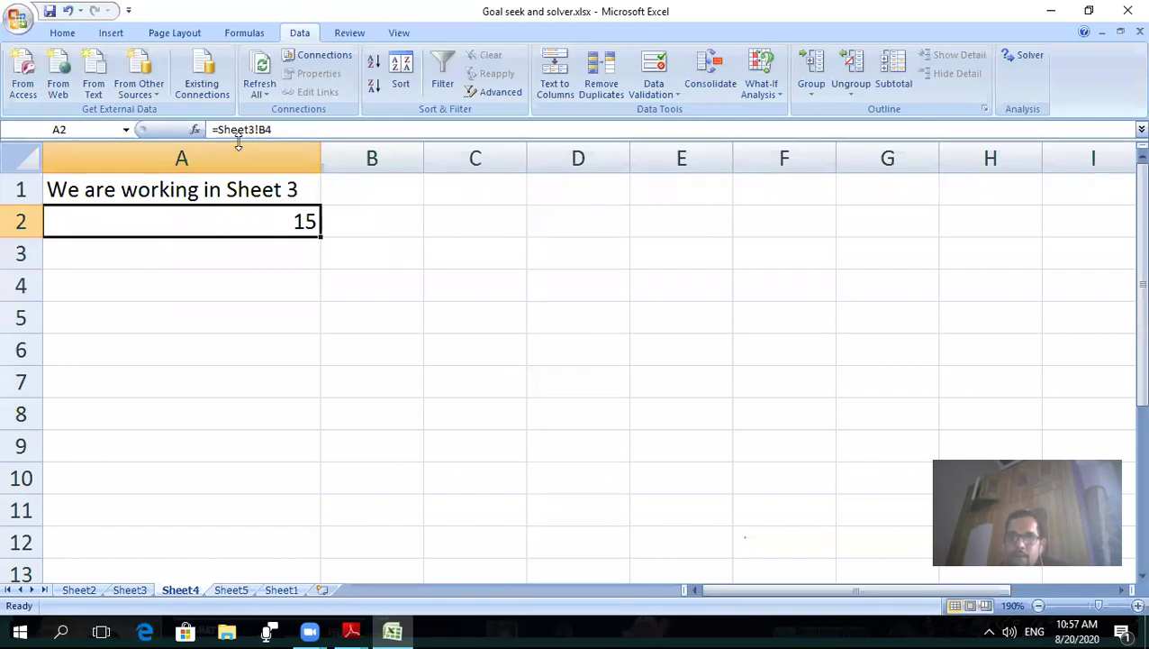
- Enter =Sheet3!b5 in Sheet4 cell A3 so it shows 11
click(221, 252)
text(=)
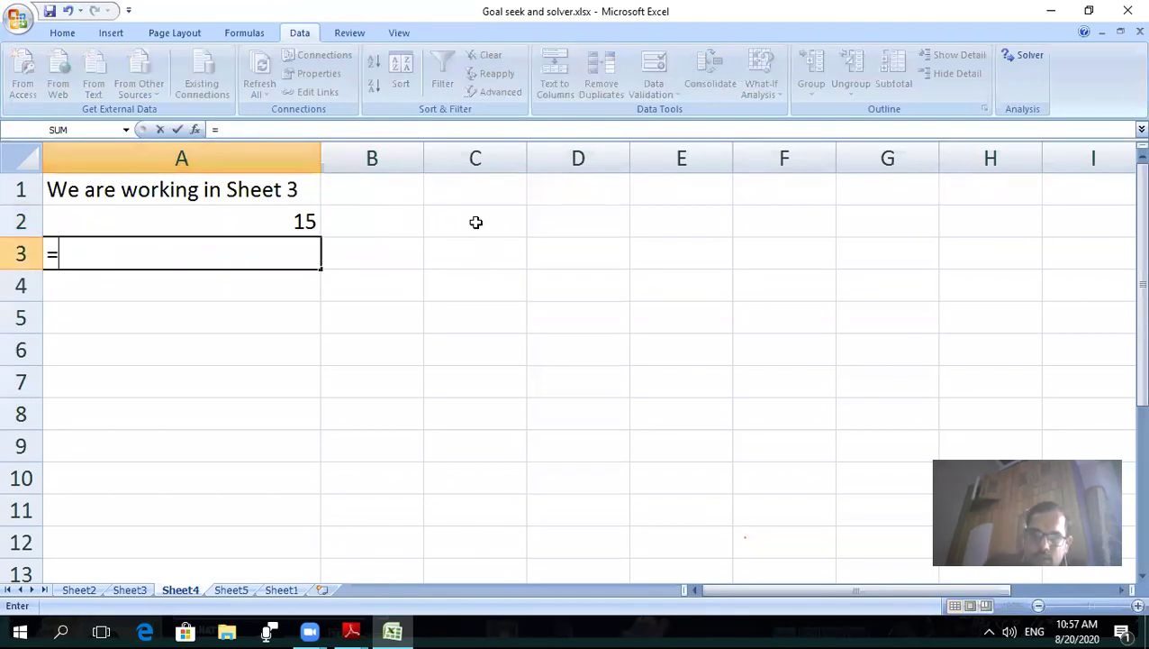
text(S)
key(BackSpace)
text(S)
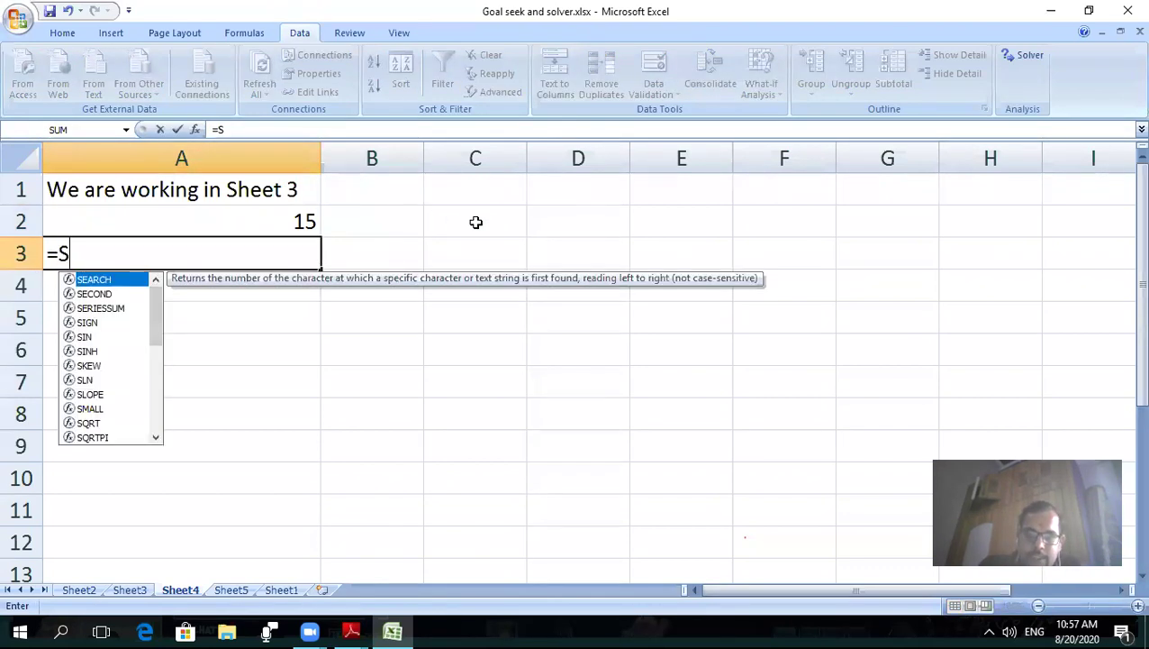
text(heet)
text(3)
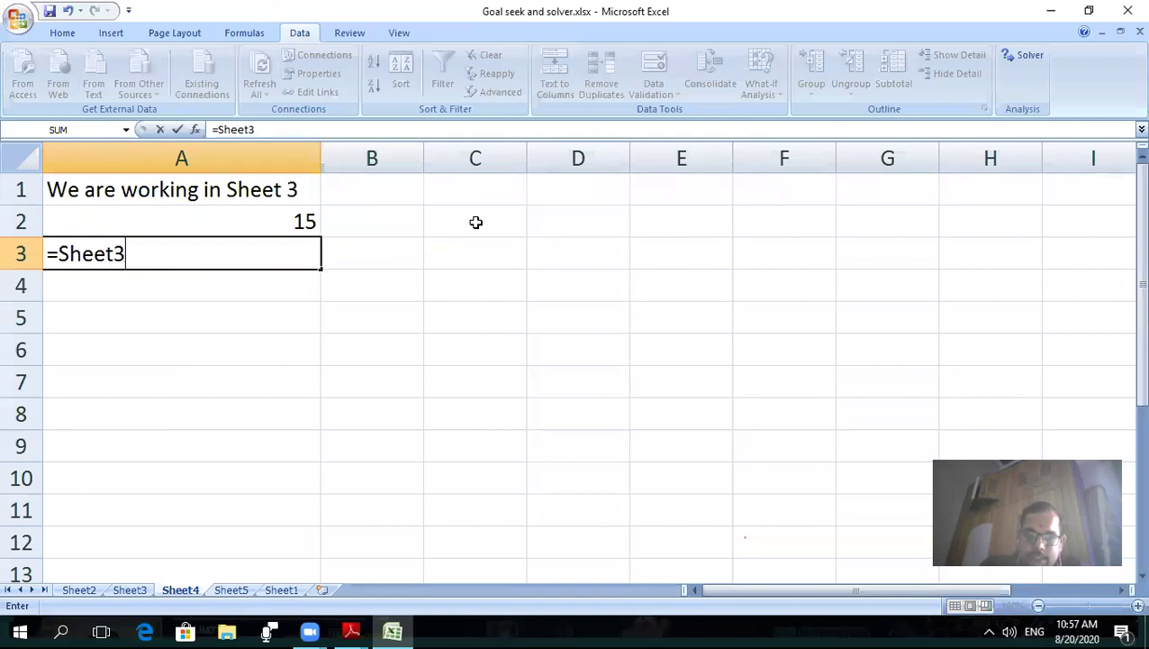
text(!)
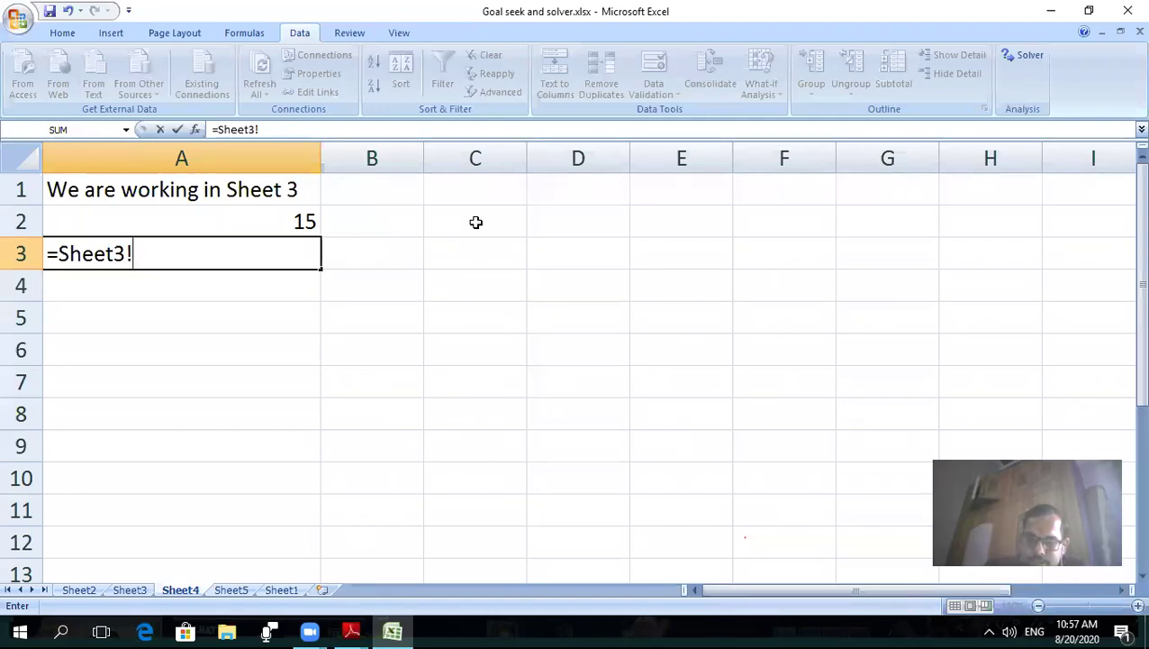
text(b5)
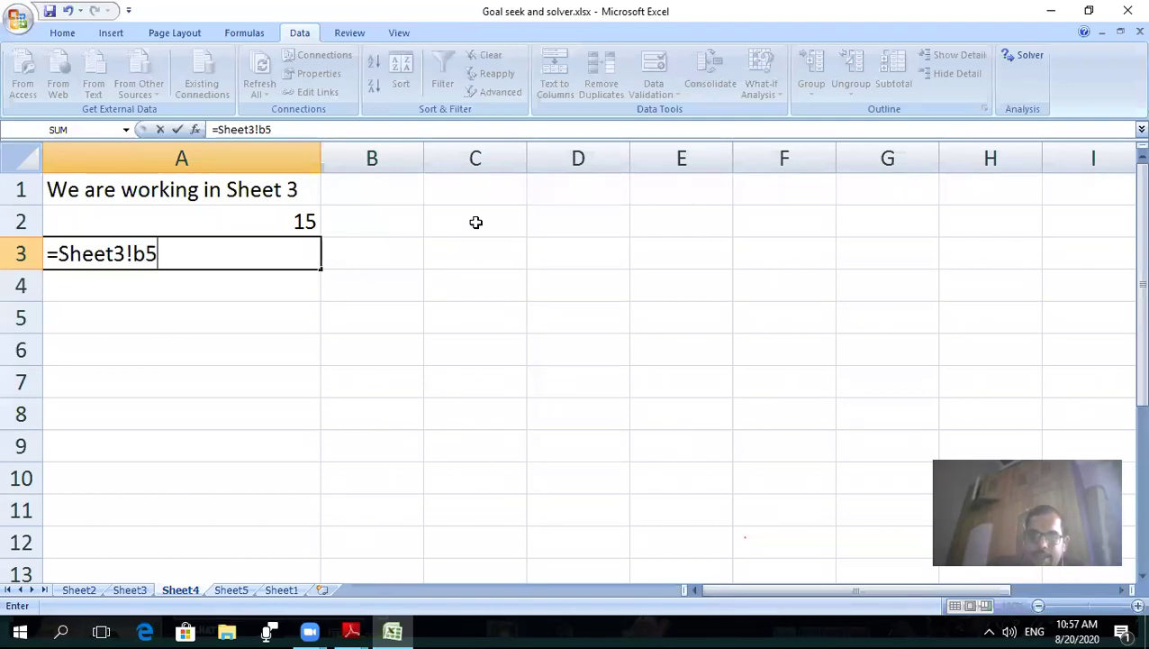
key(Return)
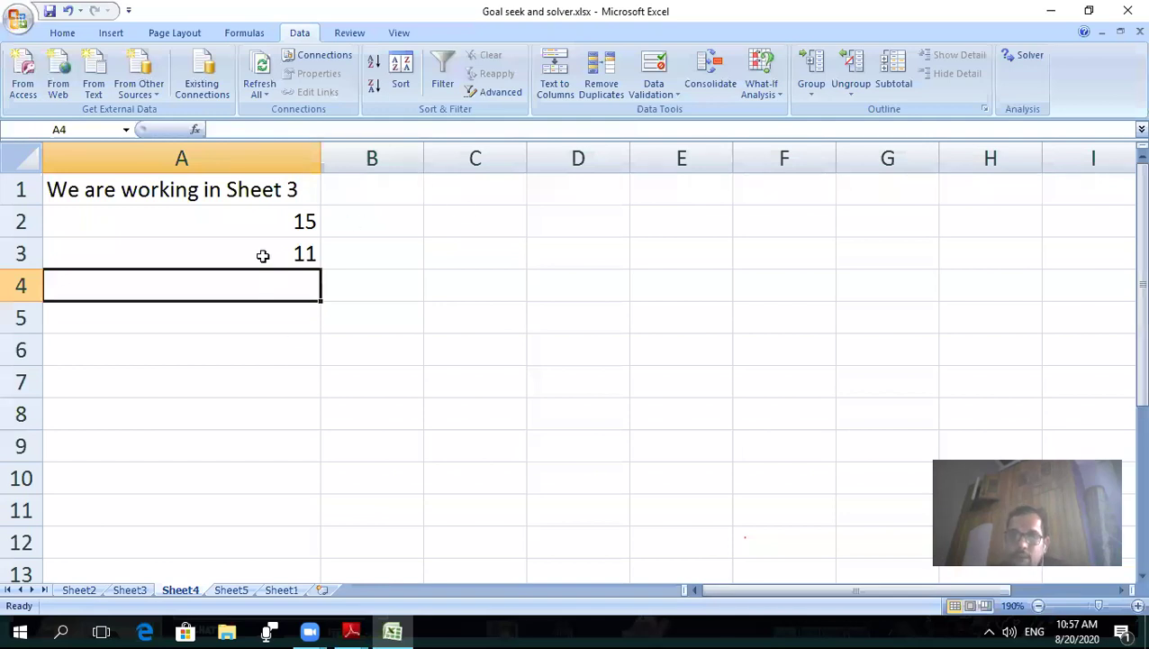
- Fill A3's formula down into A4, which shows 26
click(315, 265)
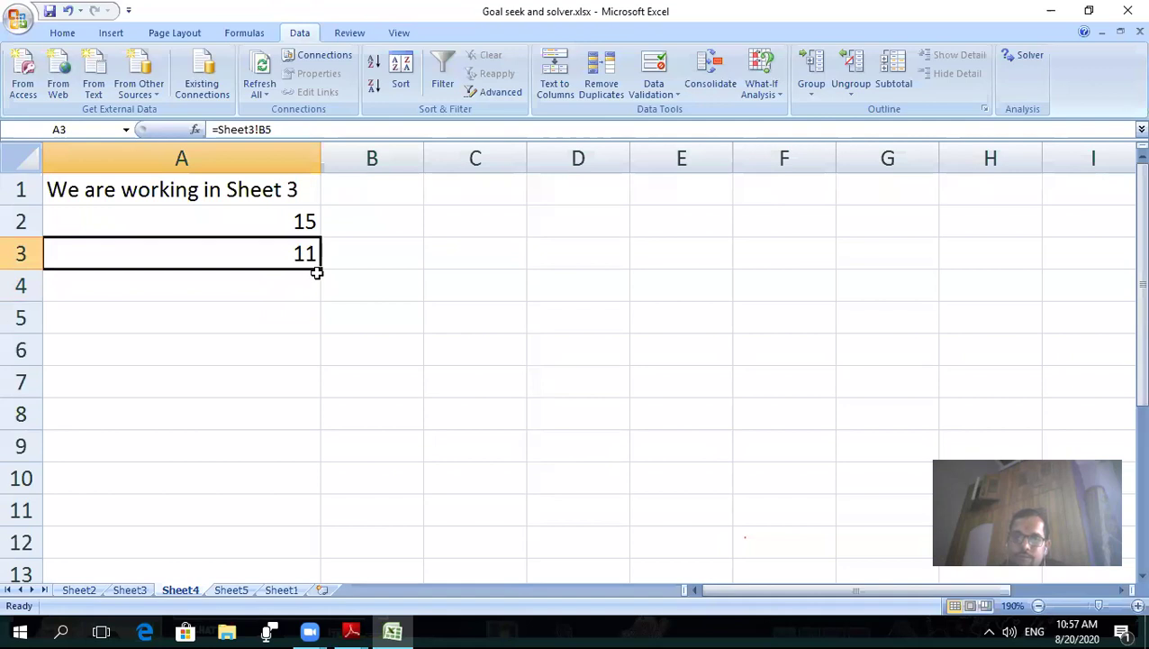
drag(317, 272, 309, 324)
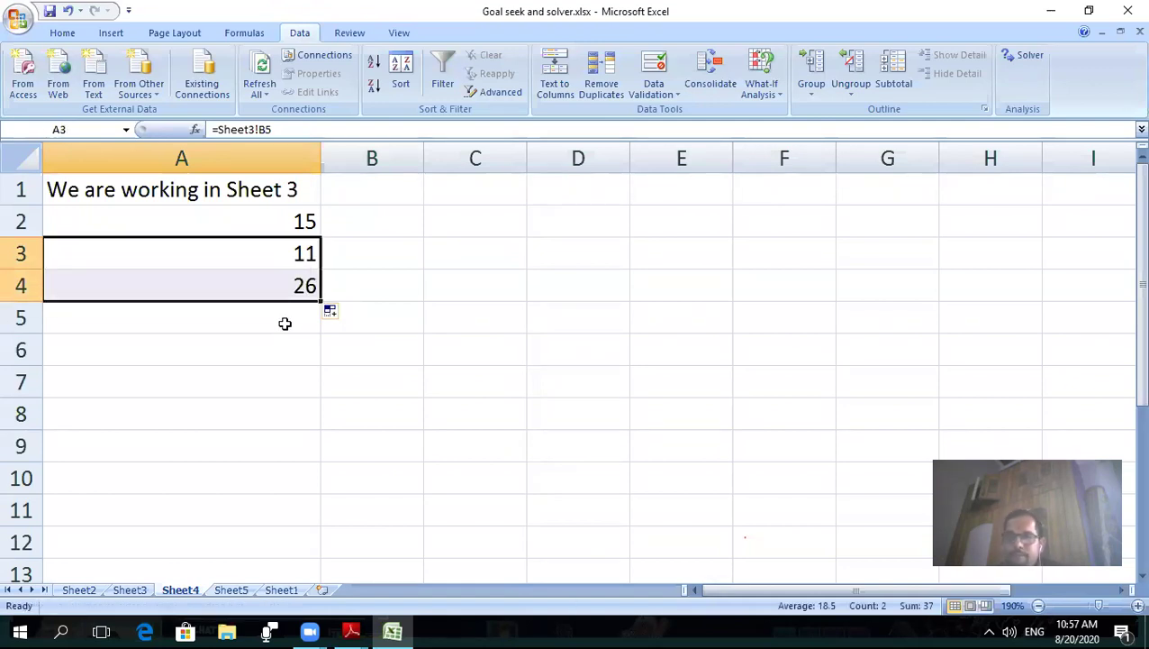
click(359, 630)
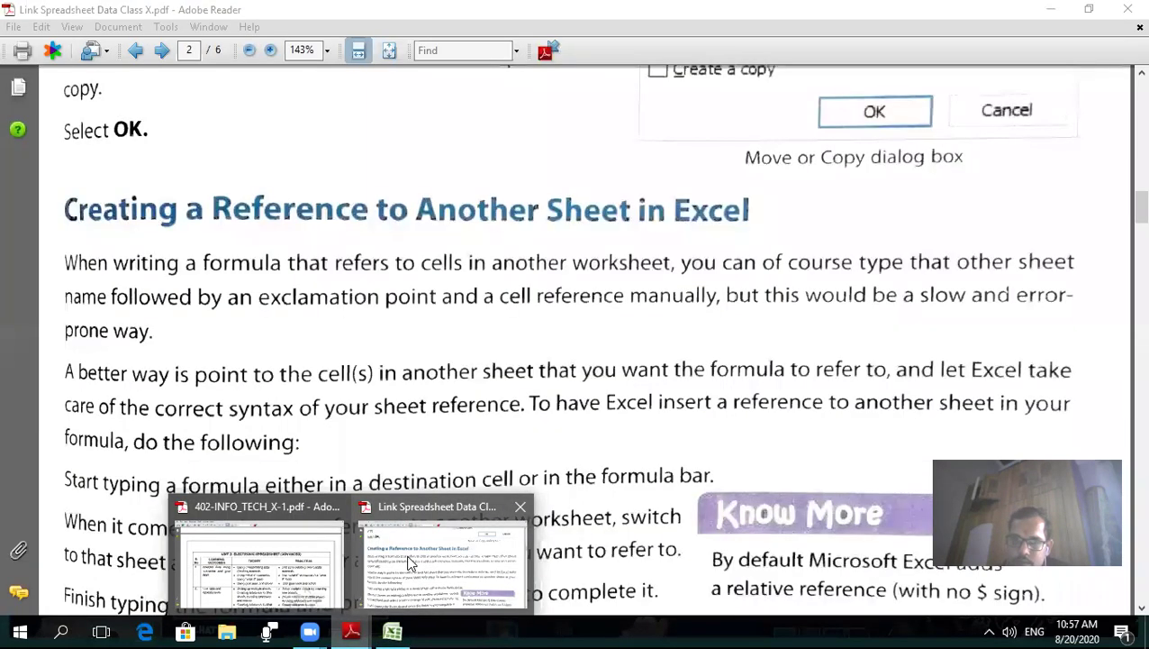
click(407, 554)
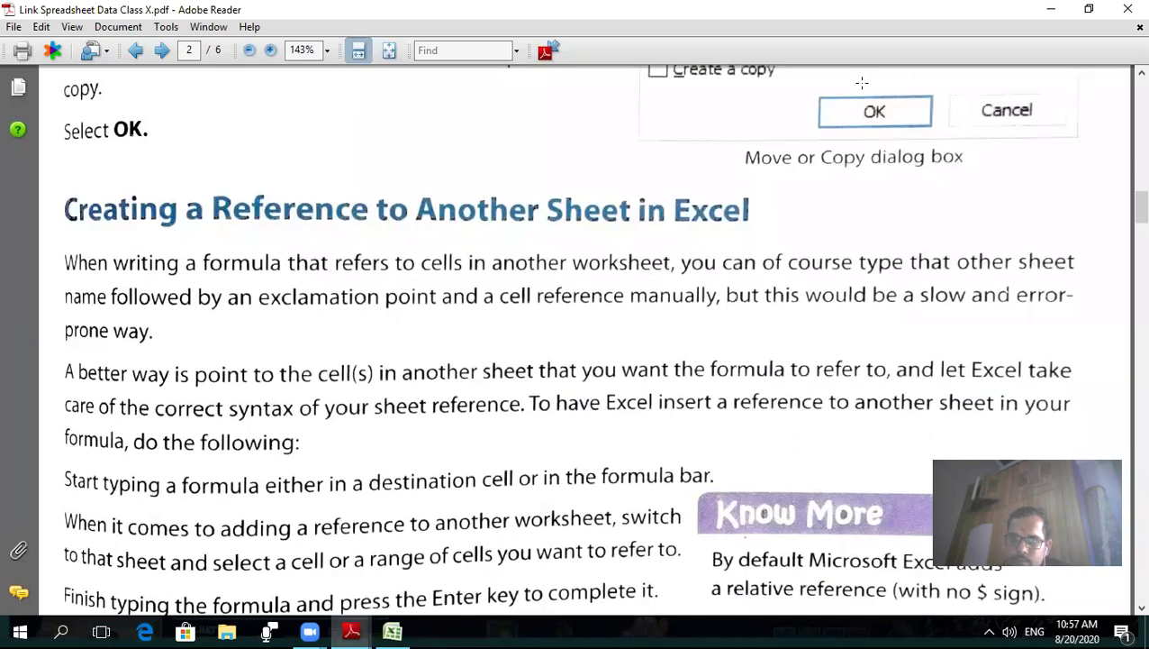
scroll(549, 396, down, 5)
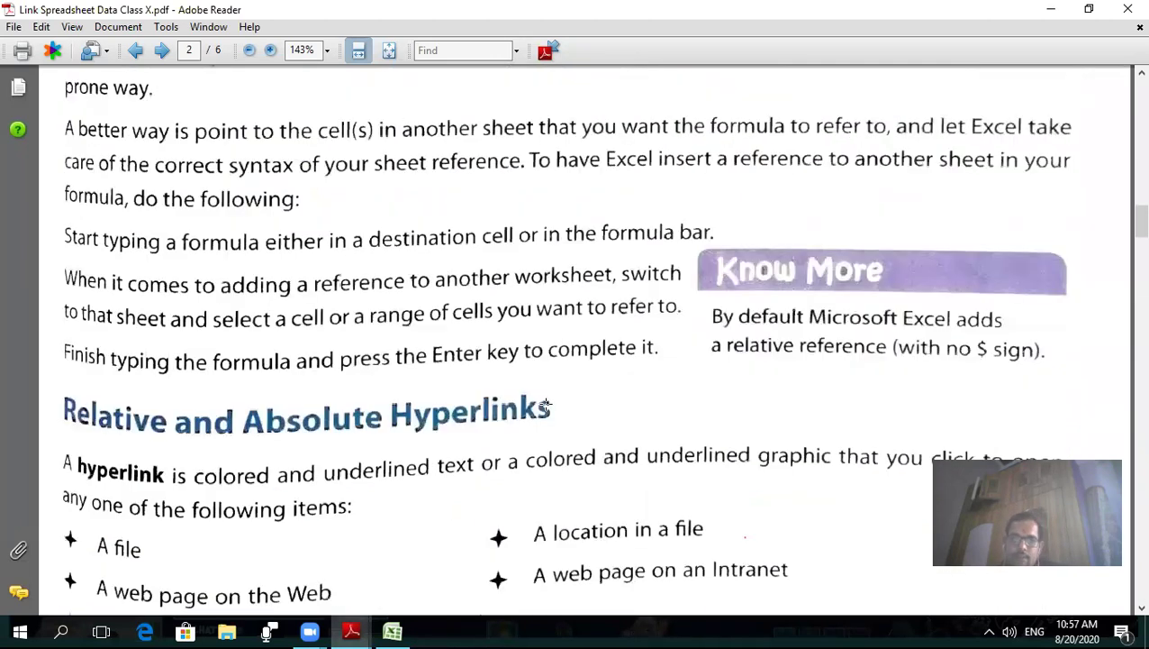
scroll(546, 407, down, 2)
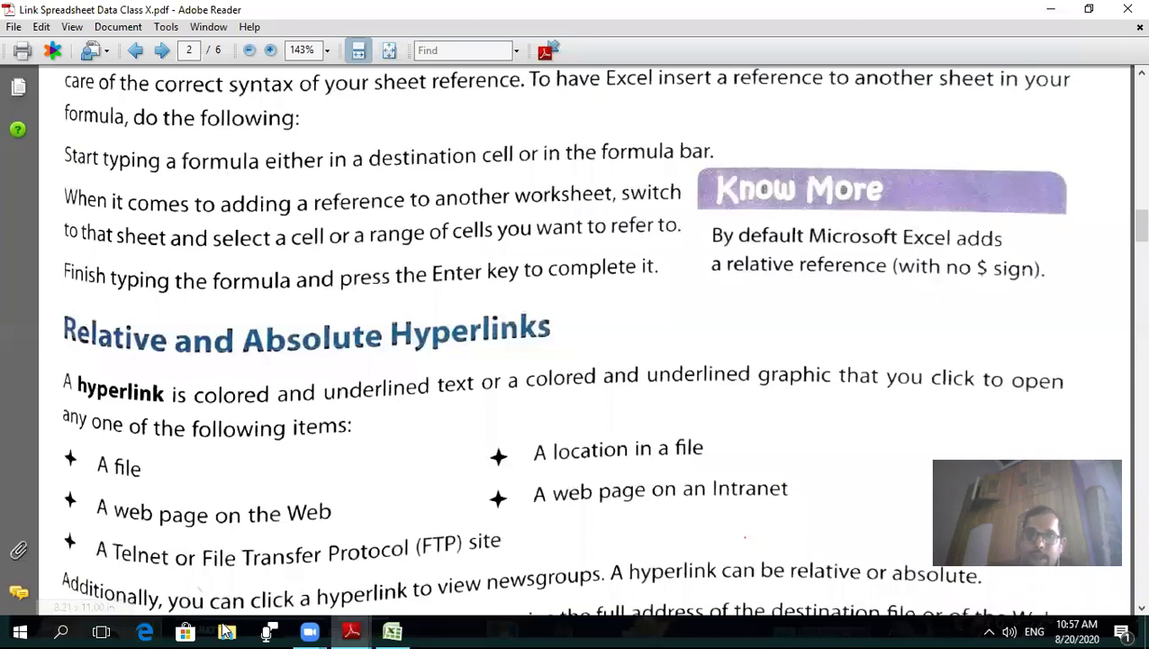
click(388, 236)
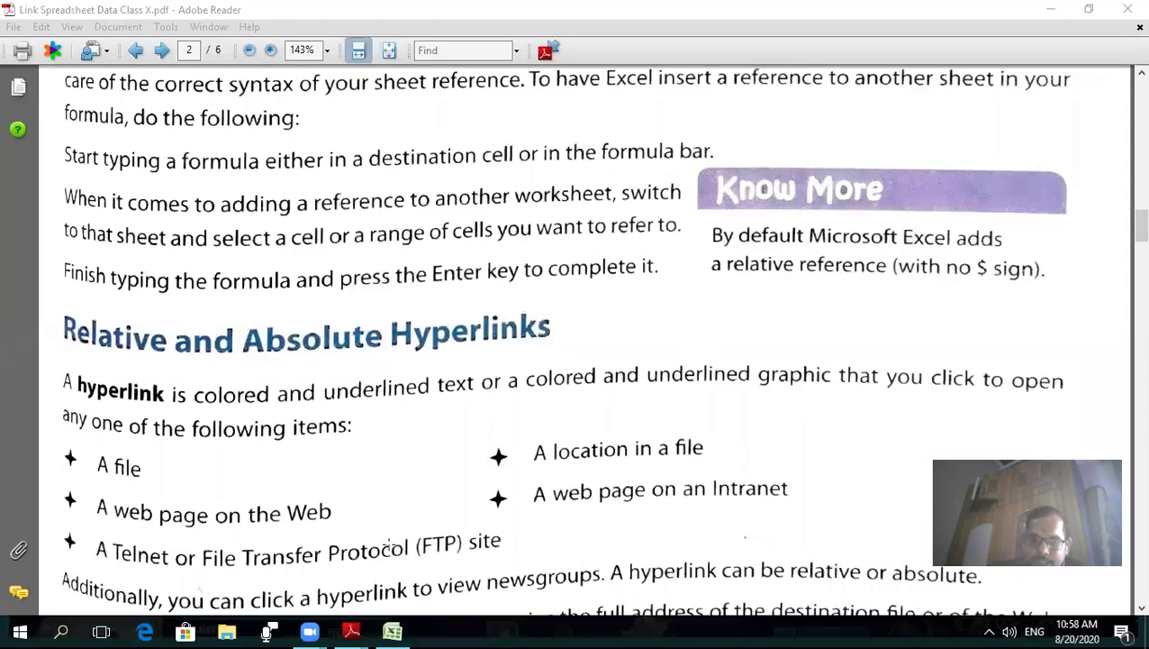
click(392, 631)
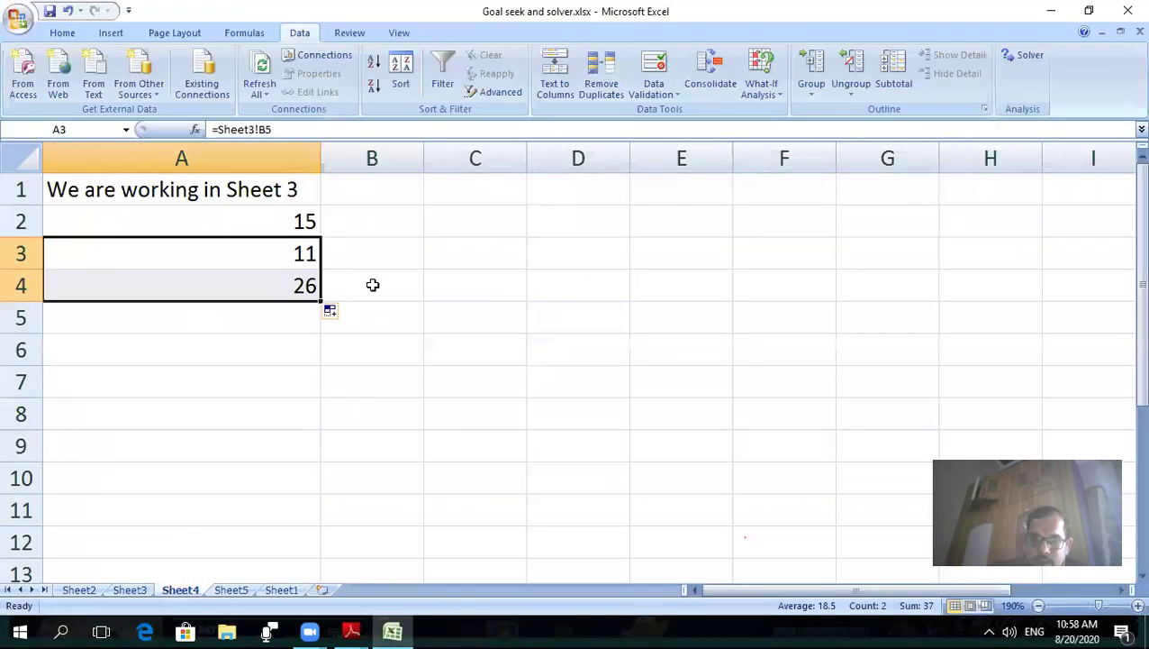
- Widen column C considerably
click(489, 322)
click(514, 155)
drag(526, 157, 756, 157)
- Type an e-mail address into cell C6, which becomes a link
click(506, 356)
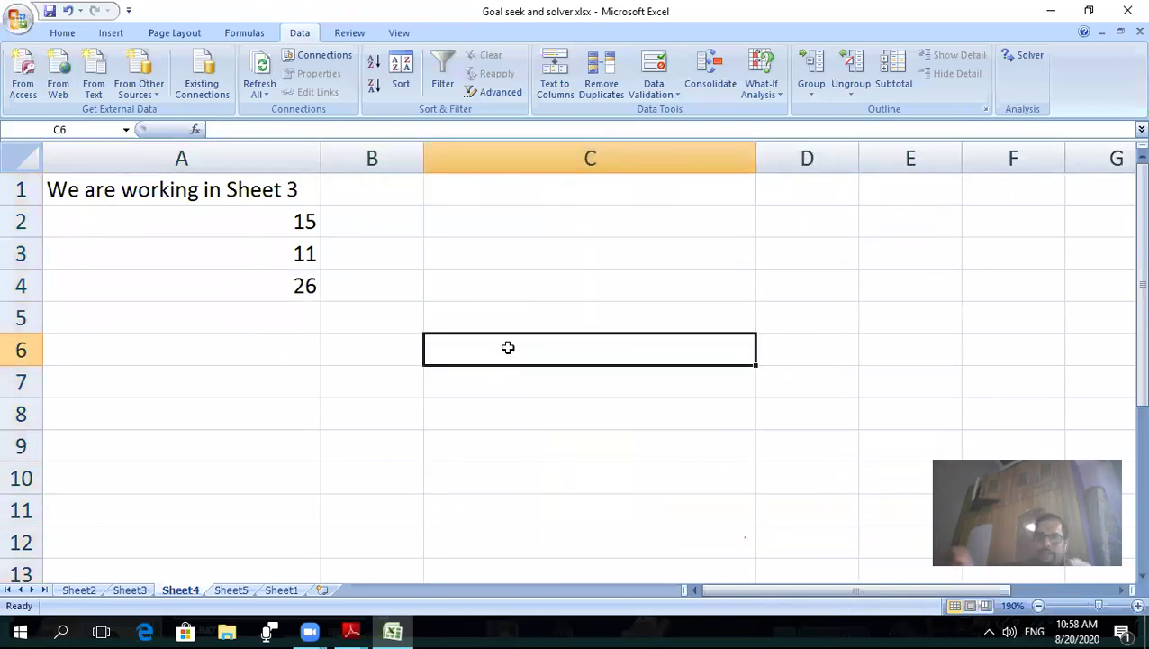
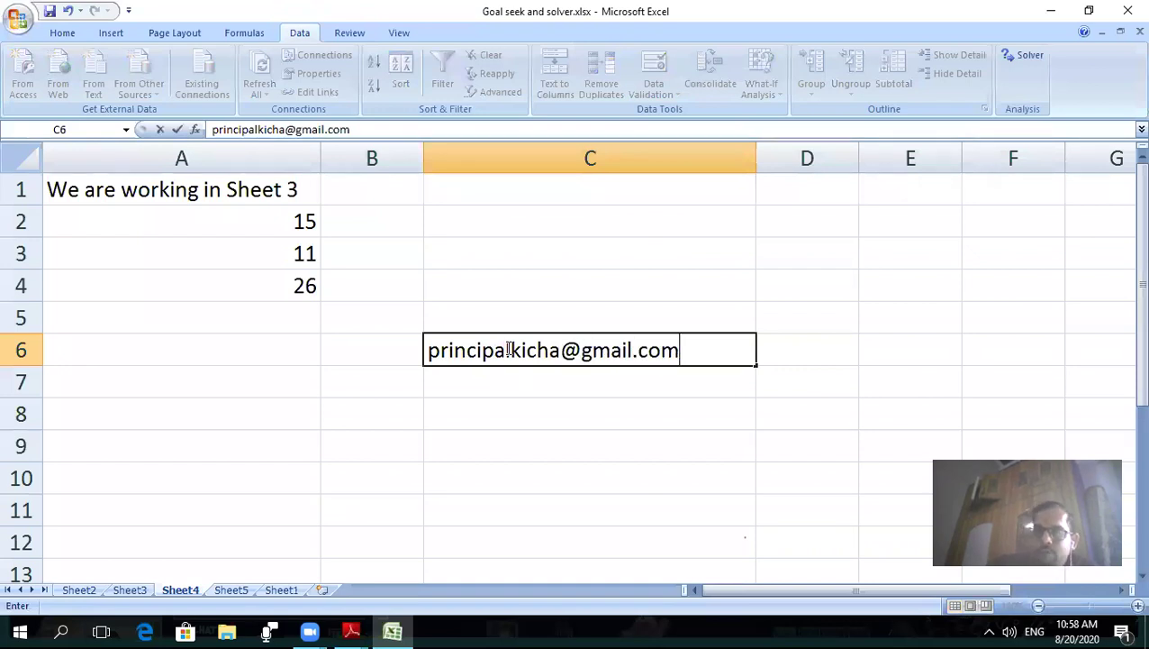
key(ctrl+Return)
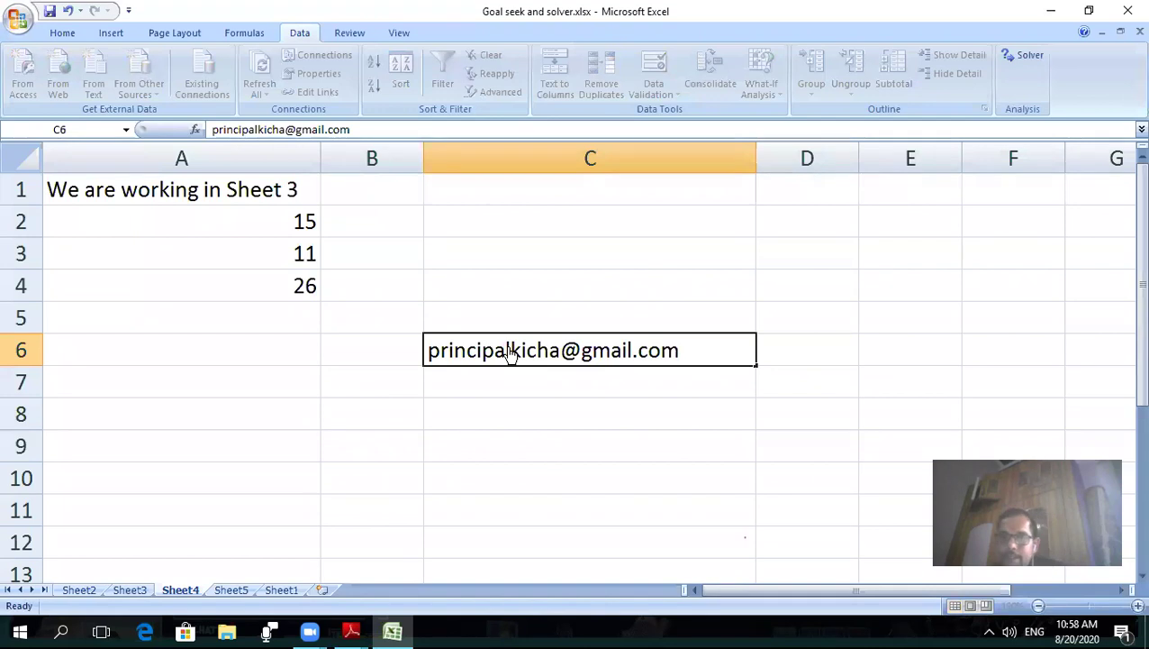
key(Return)
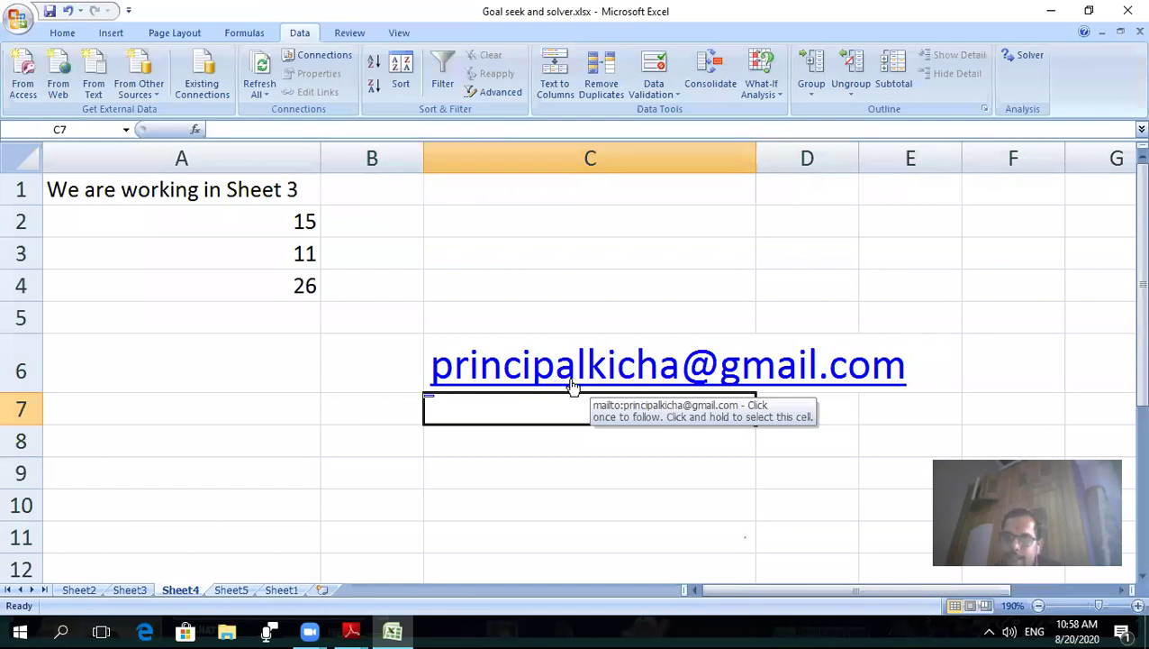
- Use Remove Hyperlink on C6 so the e-mail address becomes plain text
click(554, 335)
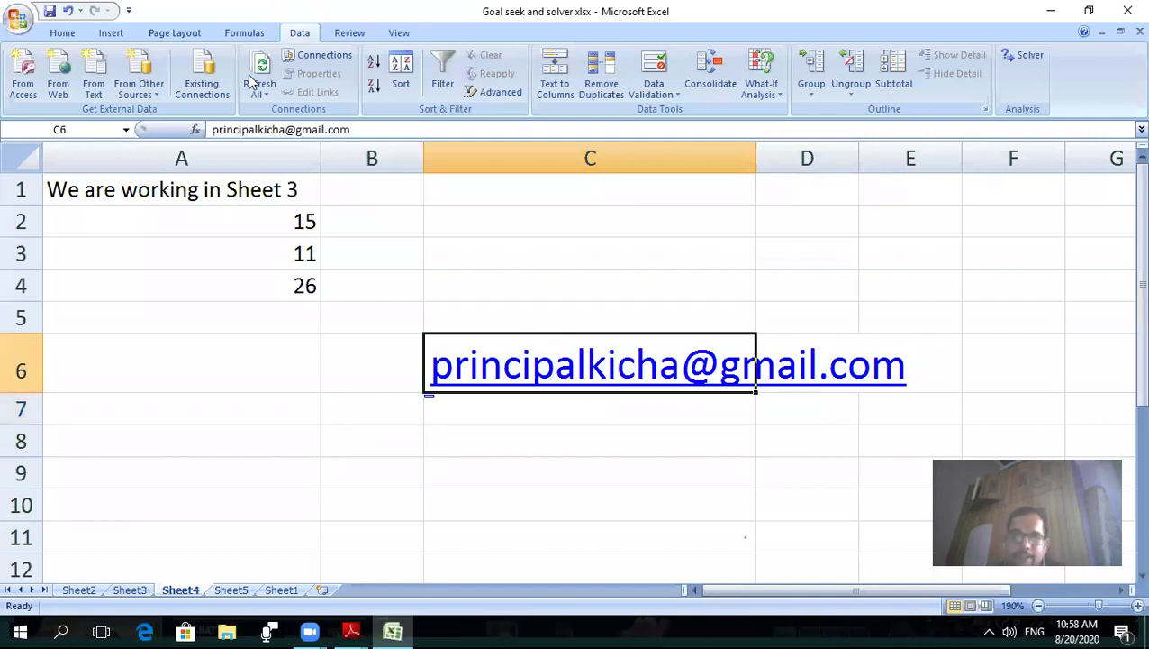
click(108, 32)
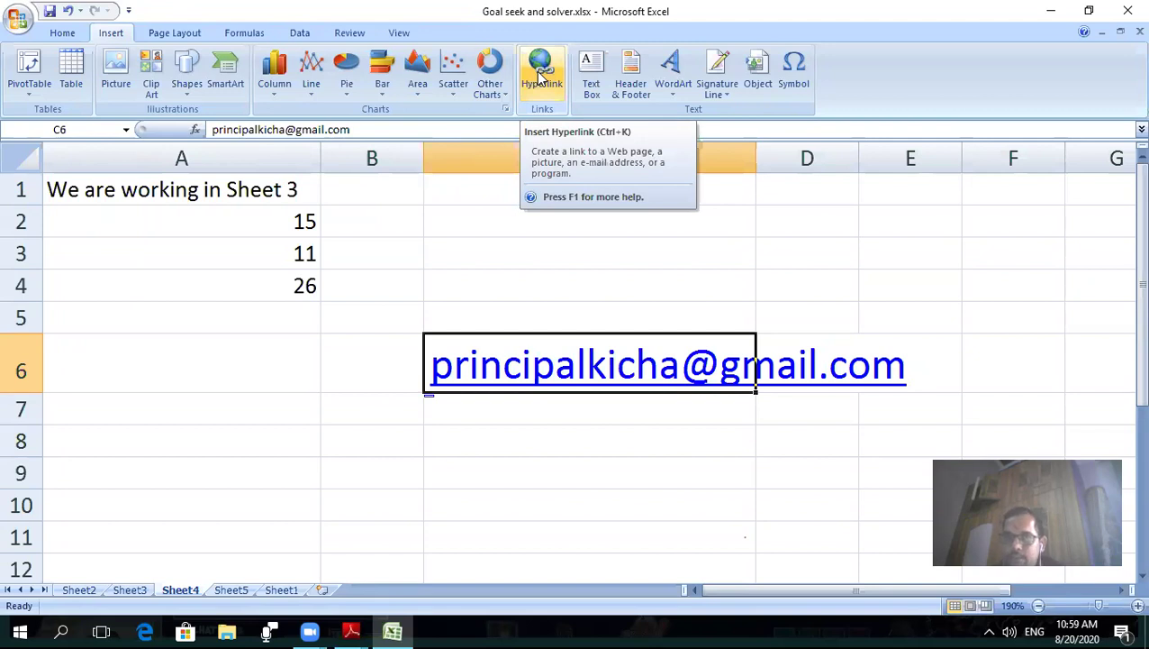
right_click(587, 352)
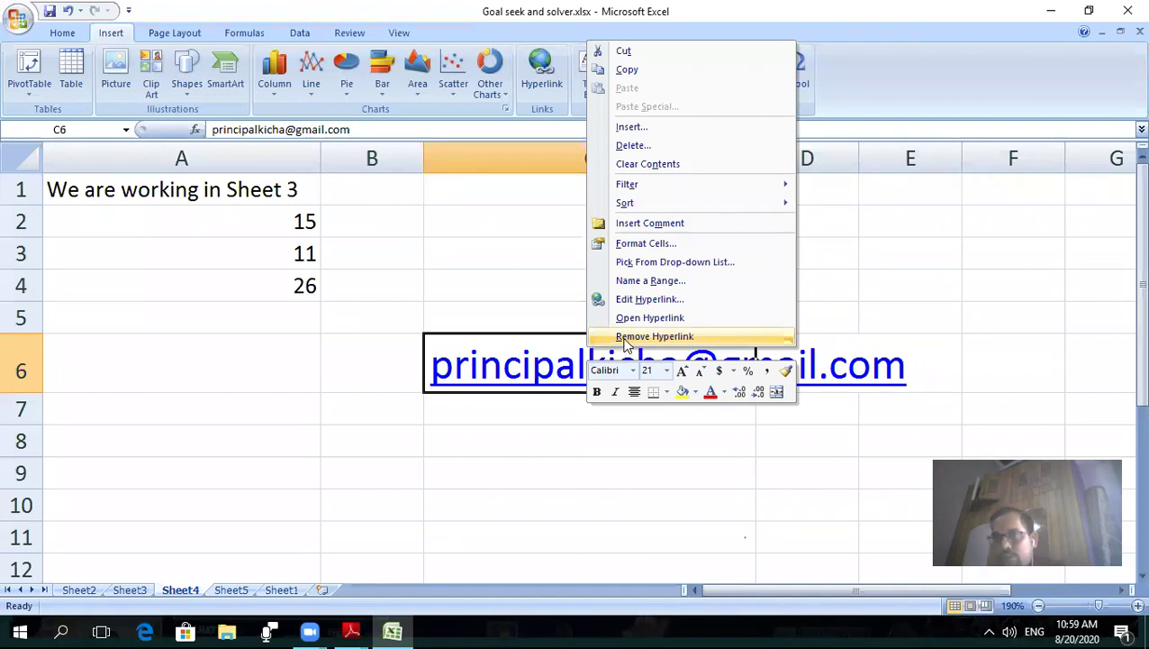
click(628, 339)
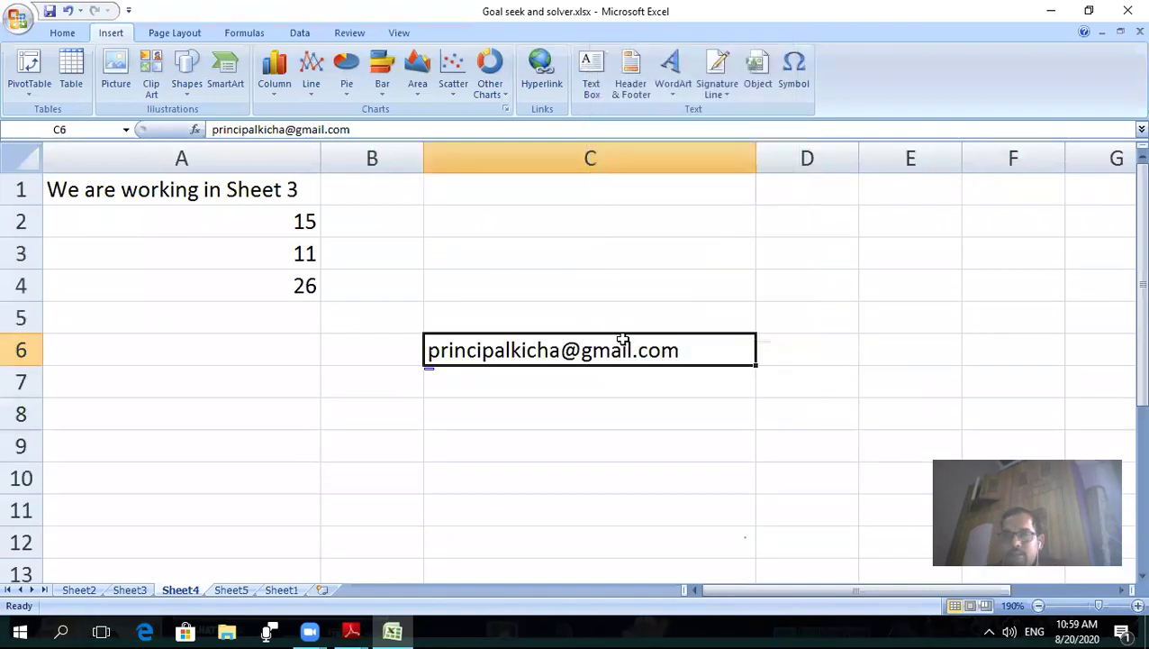
click(556, 379)
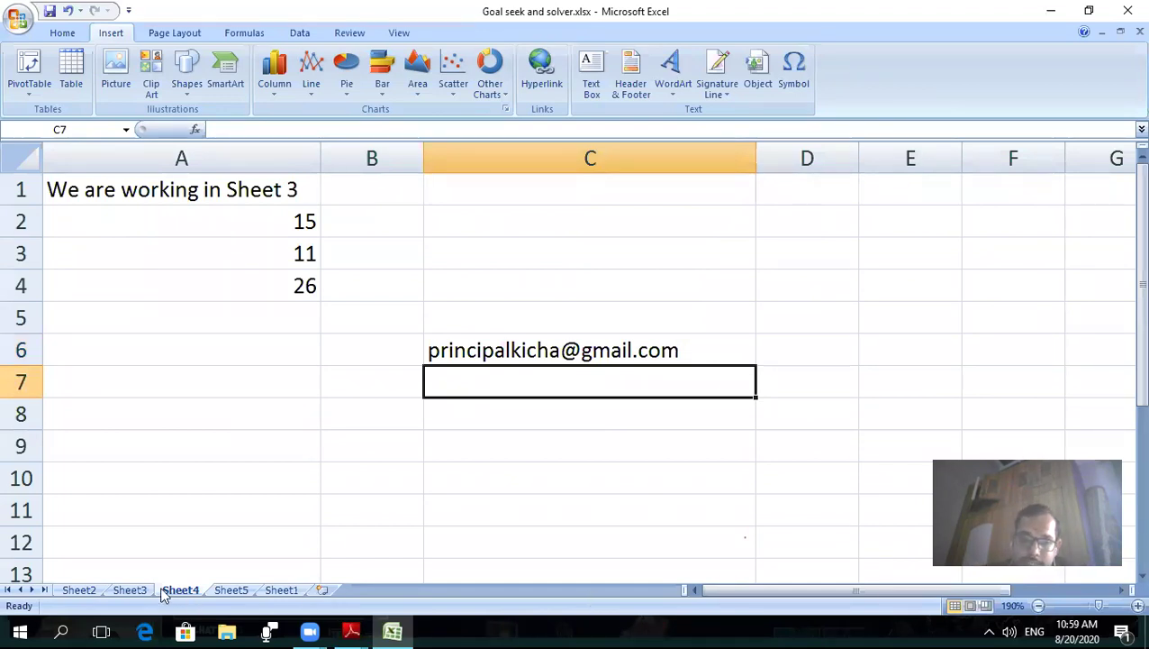
mouse_move(351, 631)
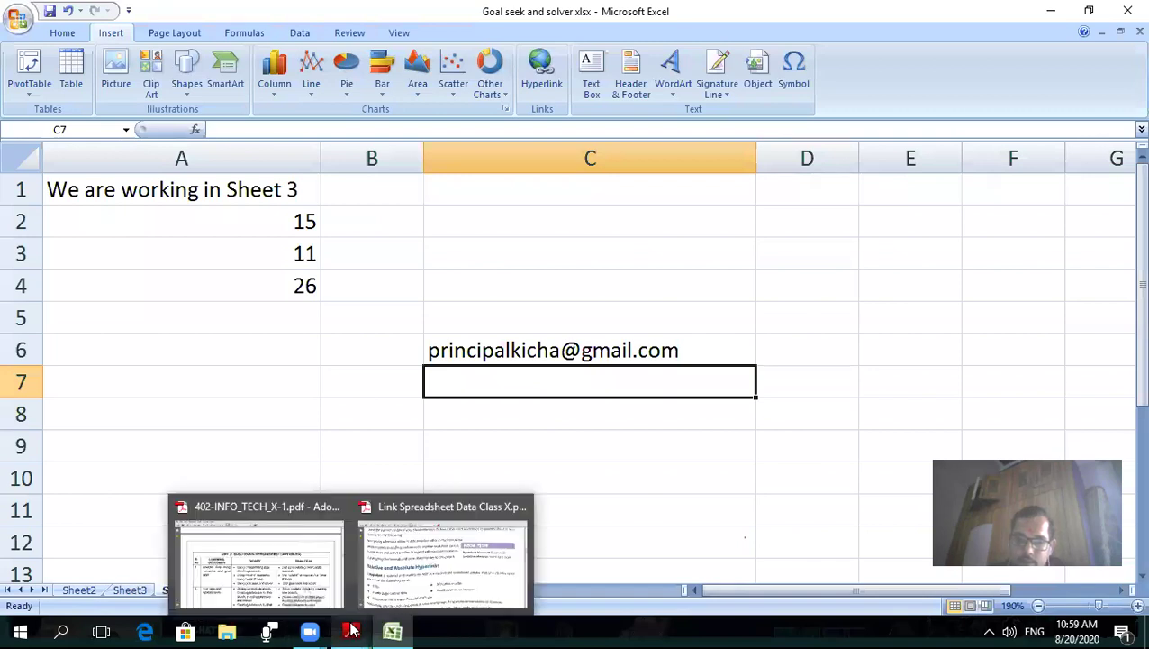
click(444, 574)
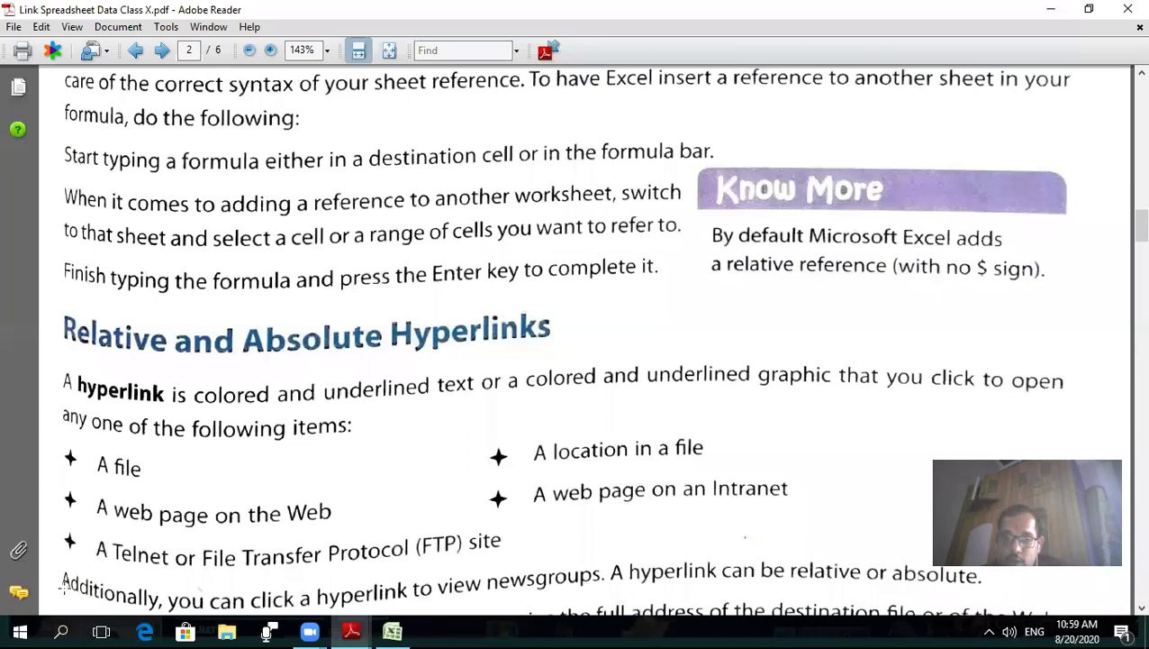
click(392, 630)
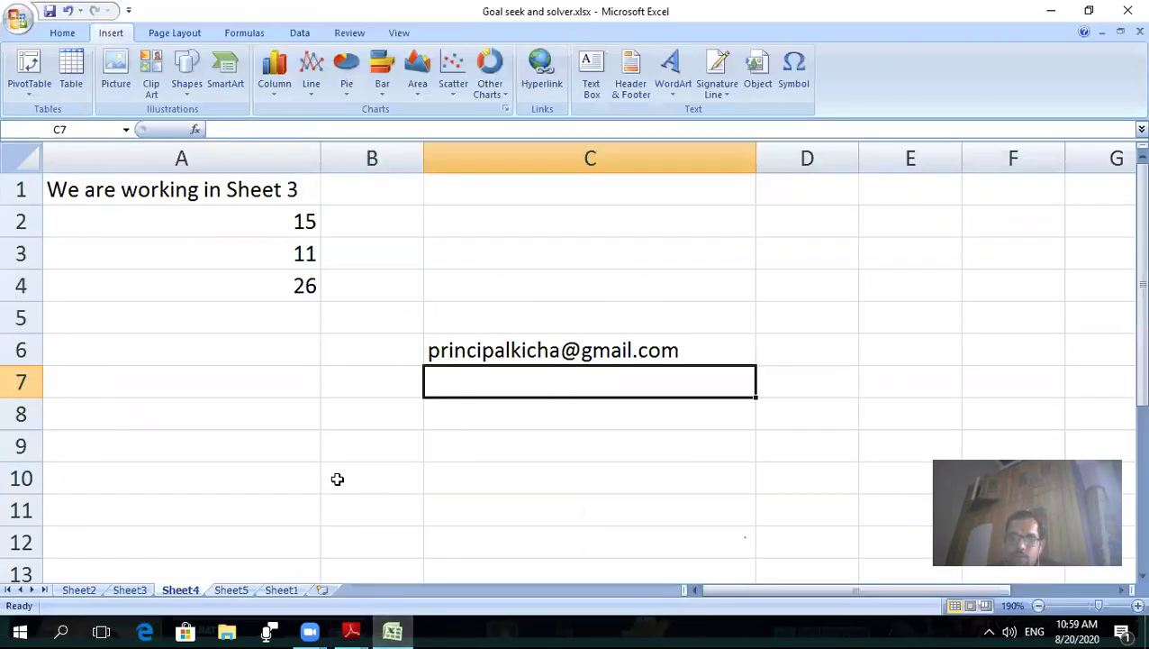
- Add a hyperlink in C8 to 'Excel ( Calc ) Session - 1 DataAnalysis.pdf' displaying 'Data Analysis'
click(481, 421)
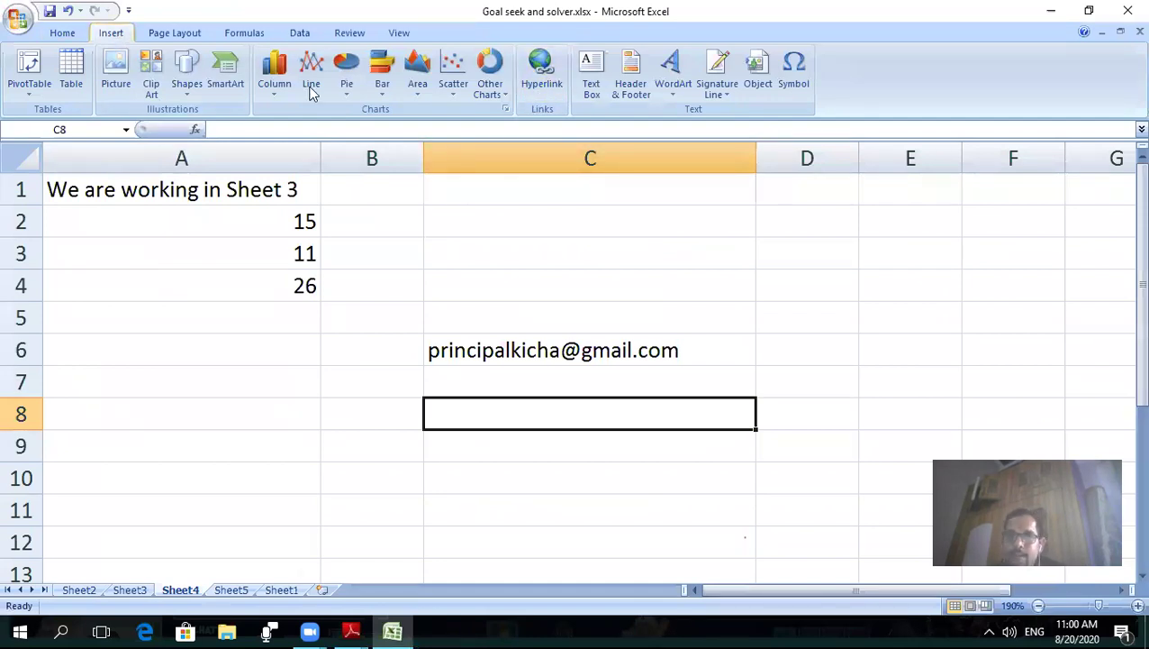
click(544, 79)
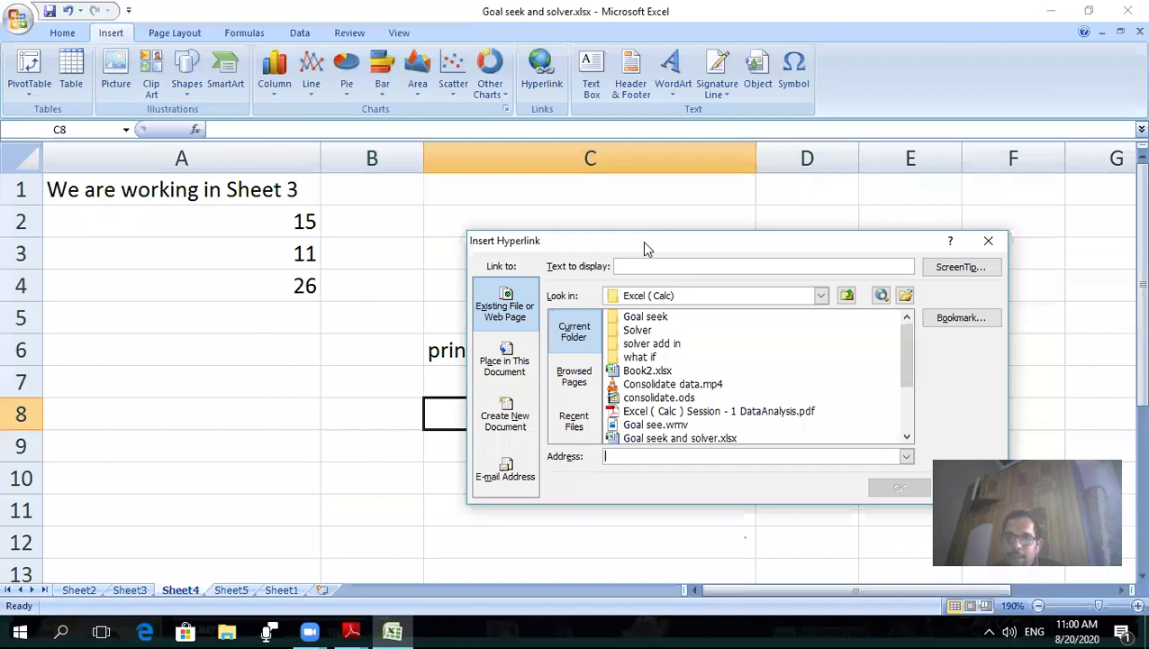
drag(642, 240, 367, 77)
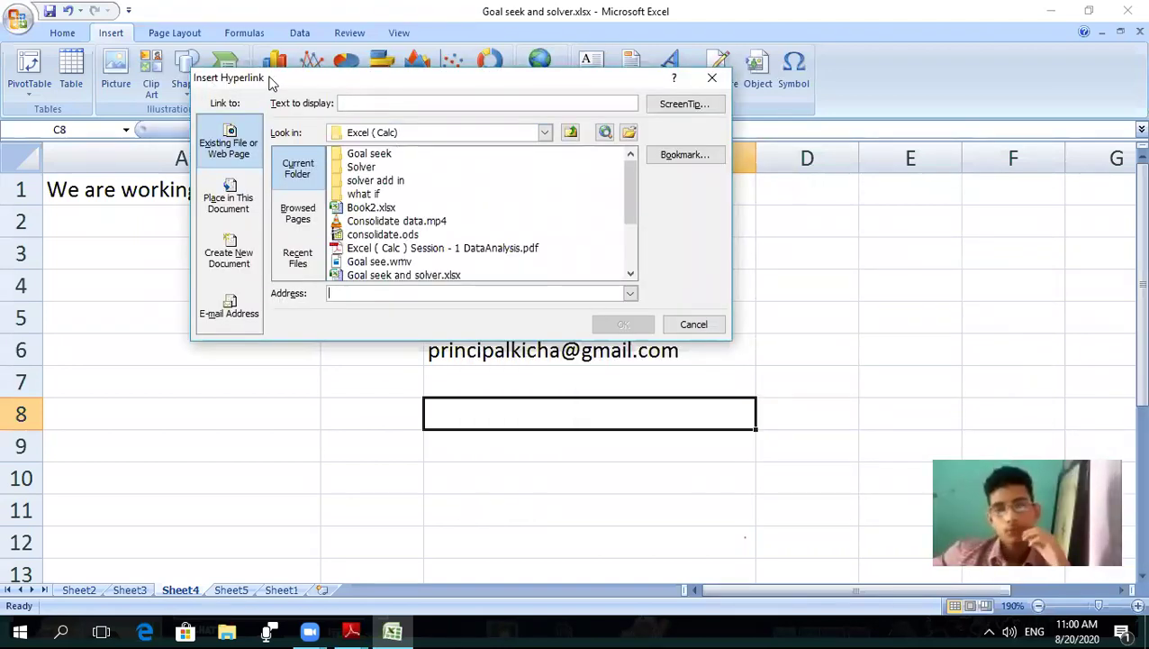
click(365, 104)
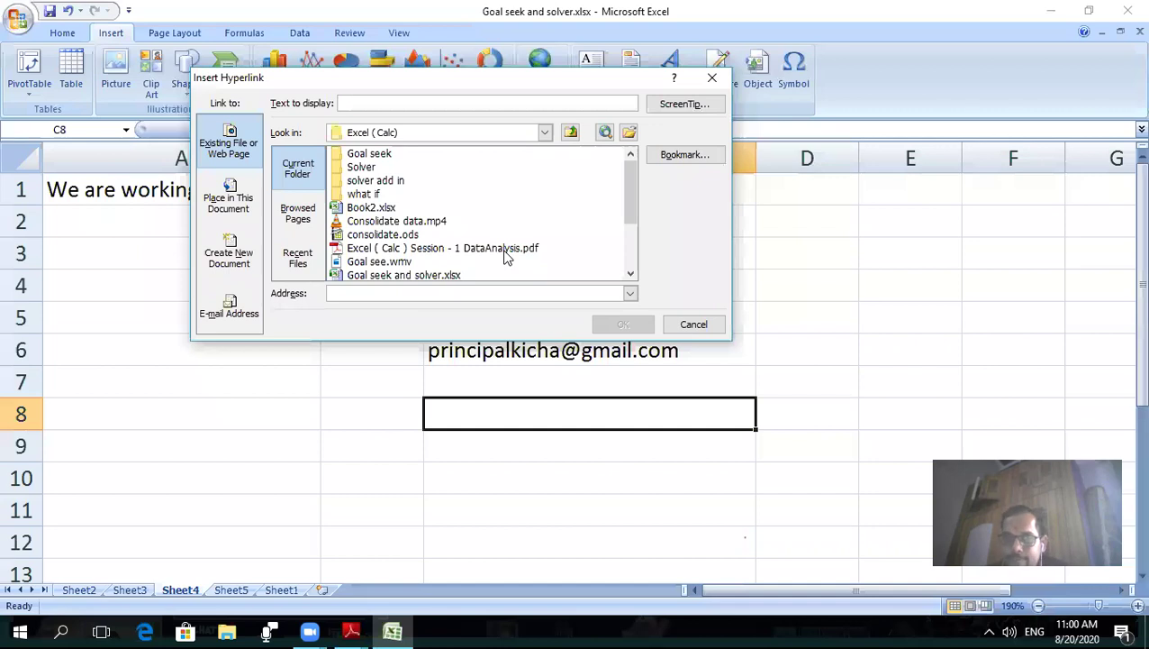
click(505, 254)
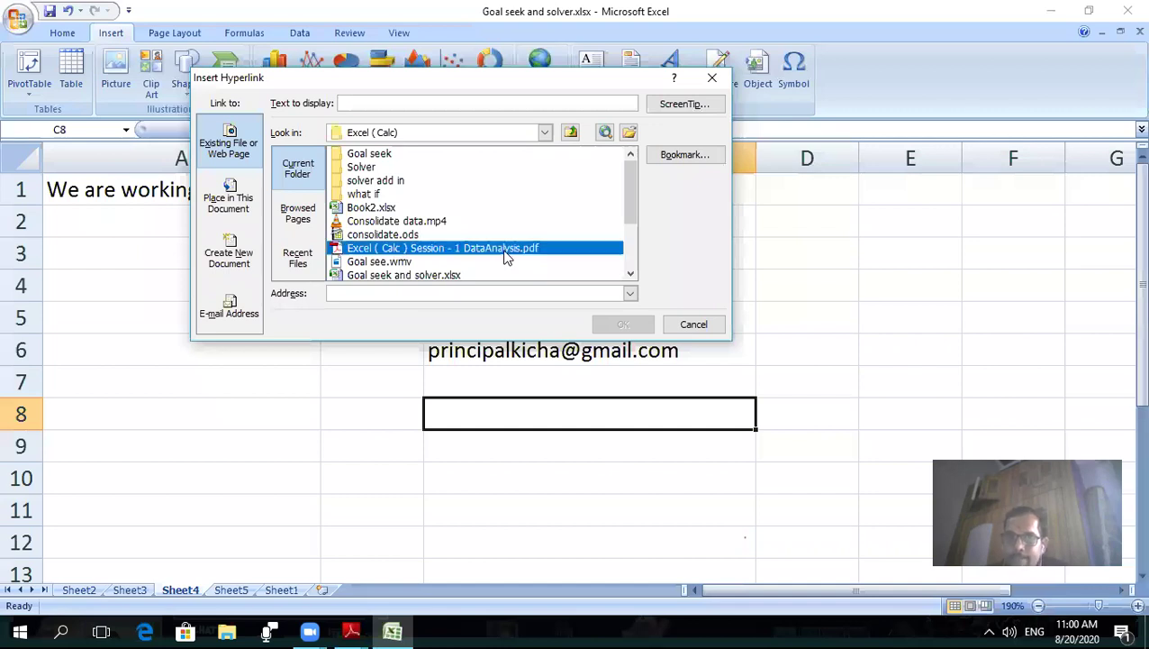
click(382, 107)
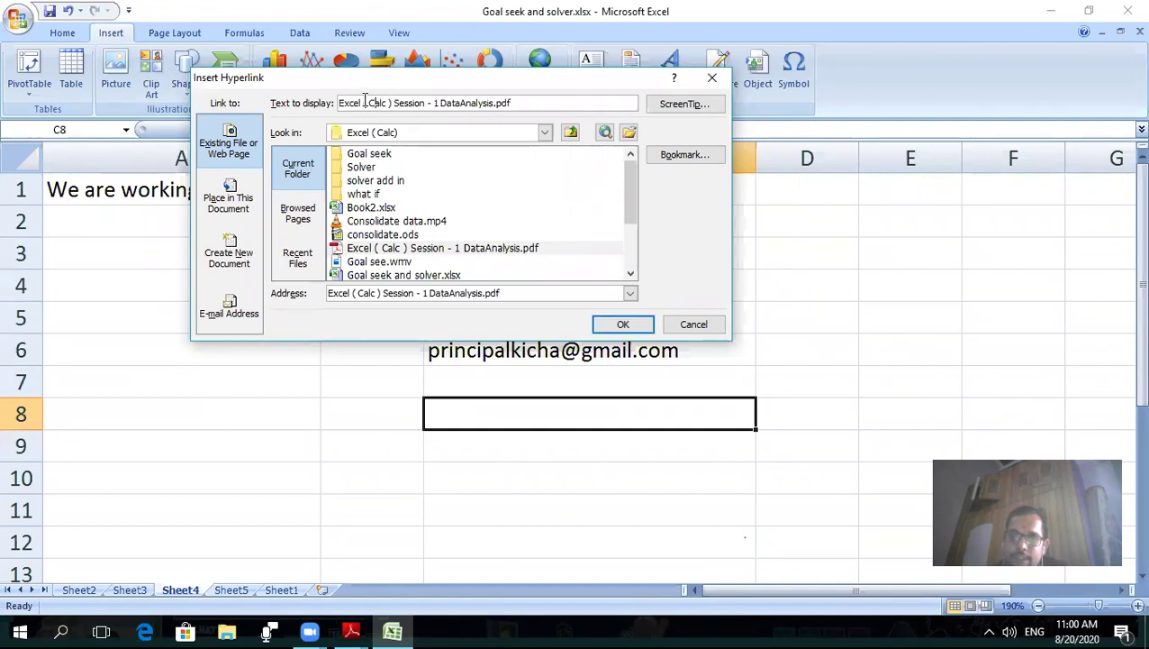
drag(525, 99, 293, 106)
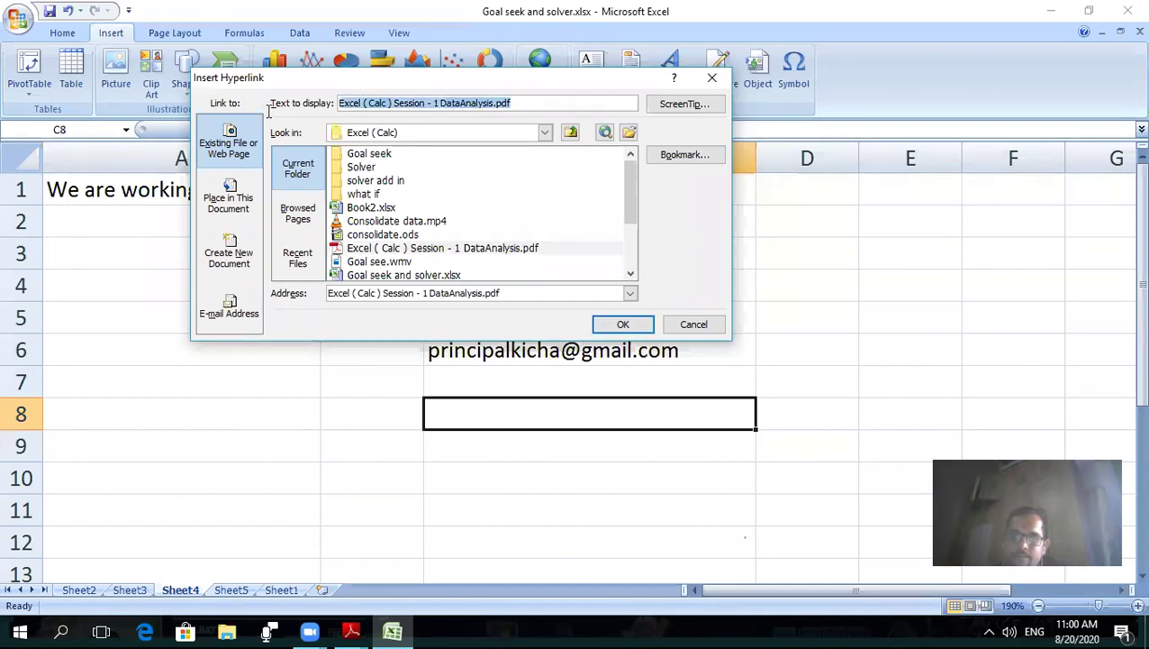
key(BackSpace)
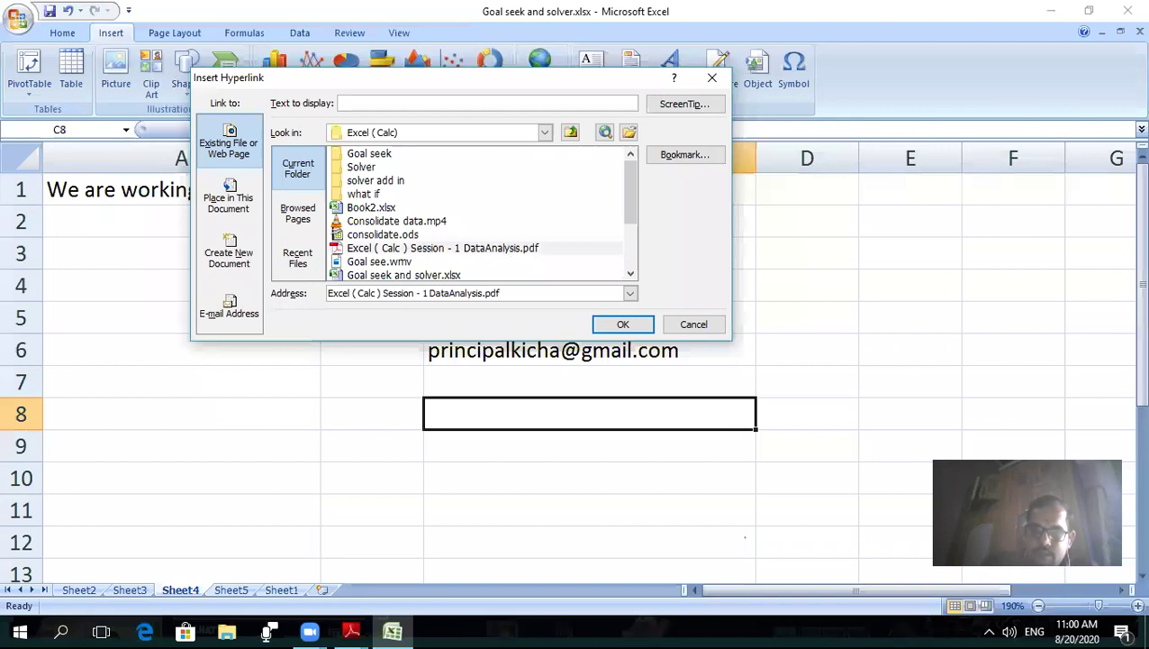
text(Daa)
text(a An)
text(alysis)
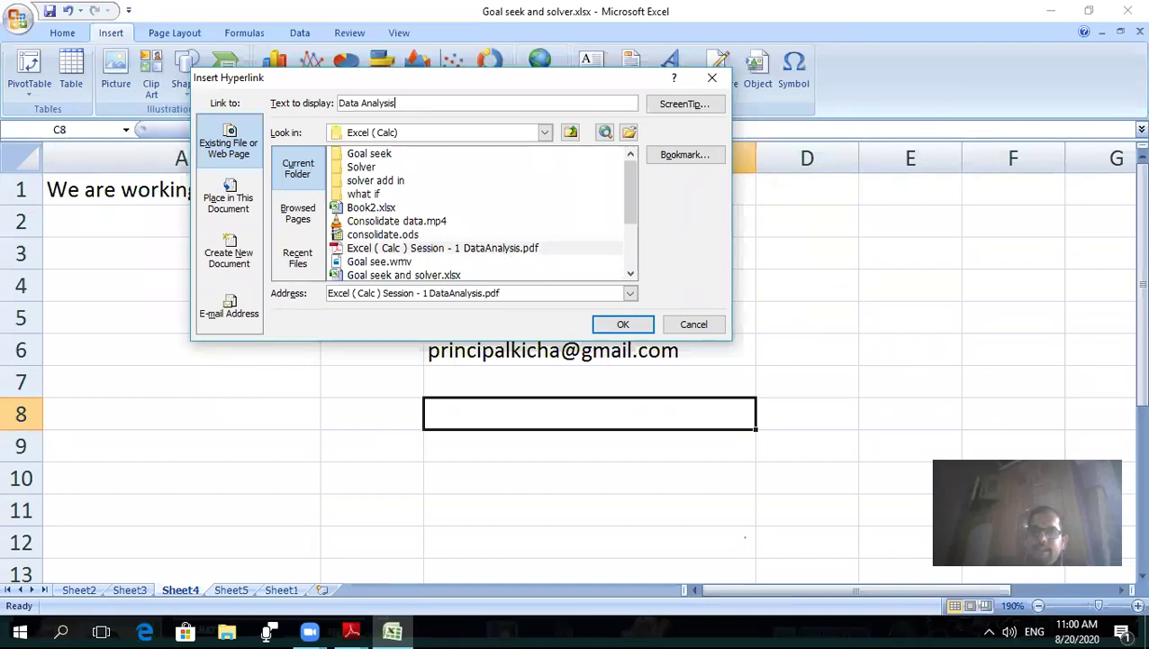
click(628, 324)
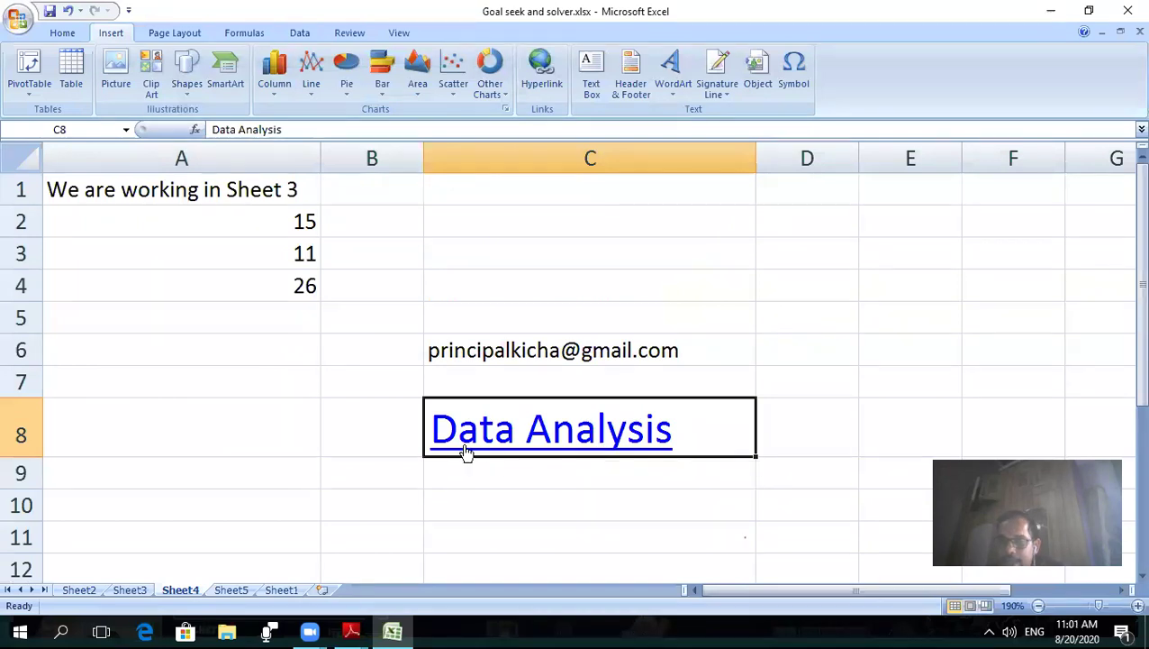
- Follow C8's Data Analysis link to open the PDF, then close Adobe Reader
click(577, 436)
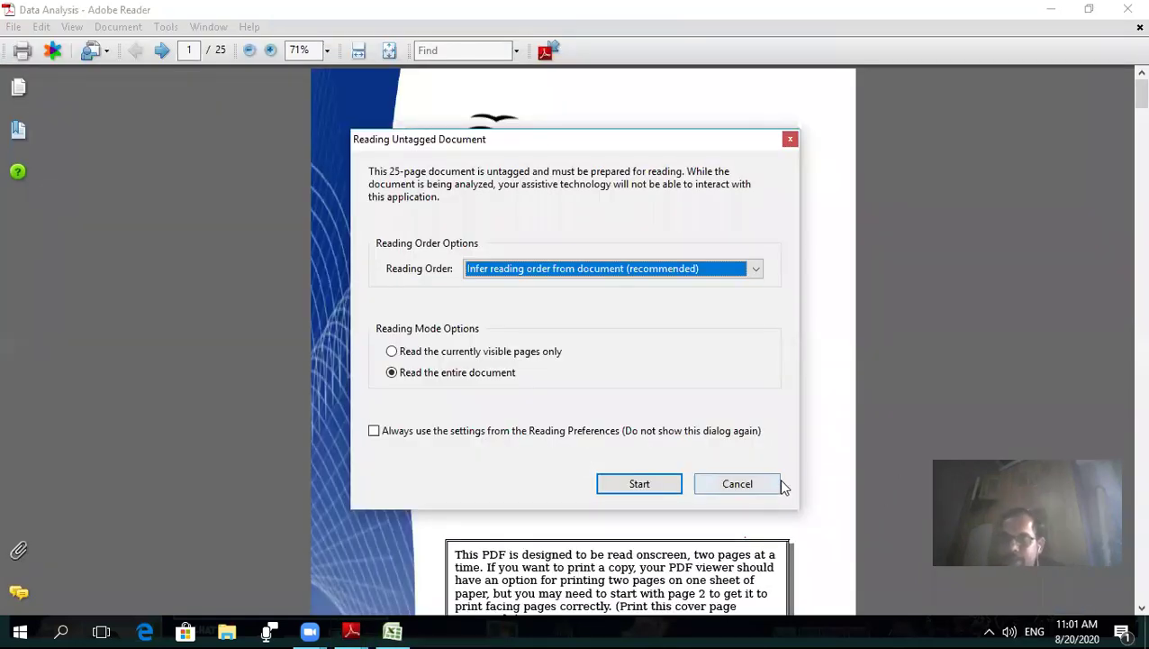
click(776, 482)
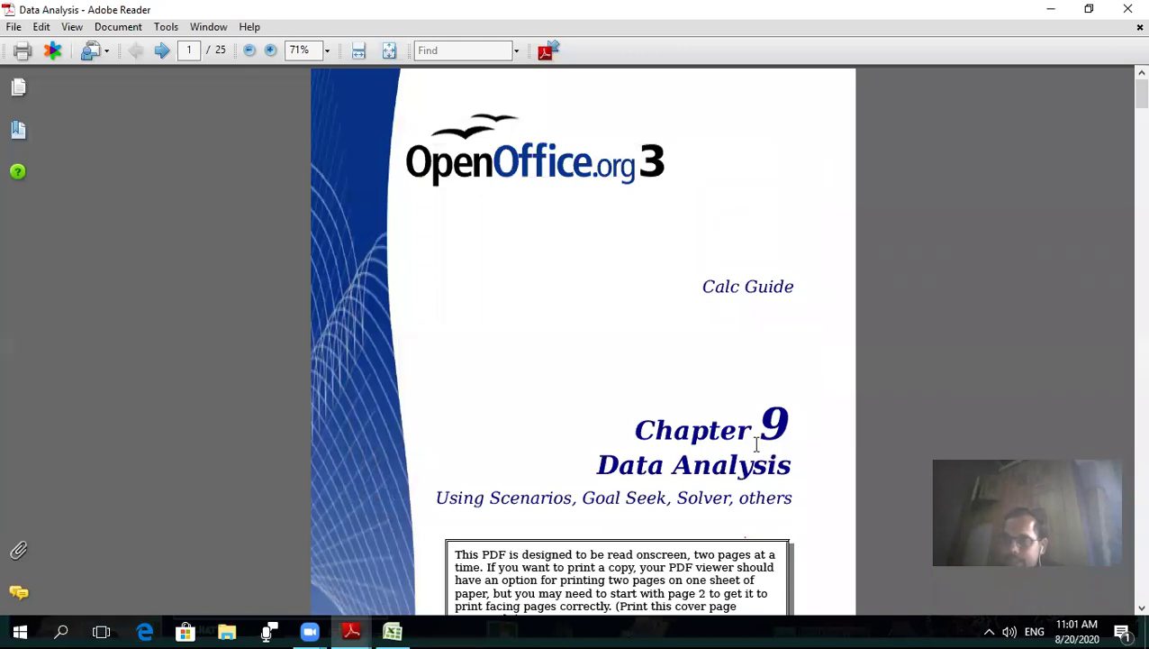
click(1127, 9)
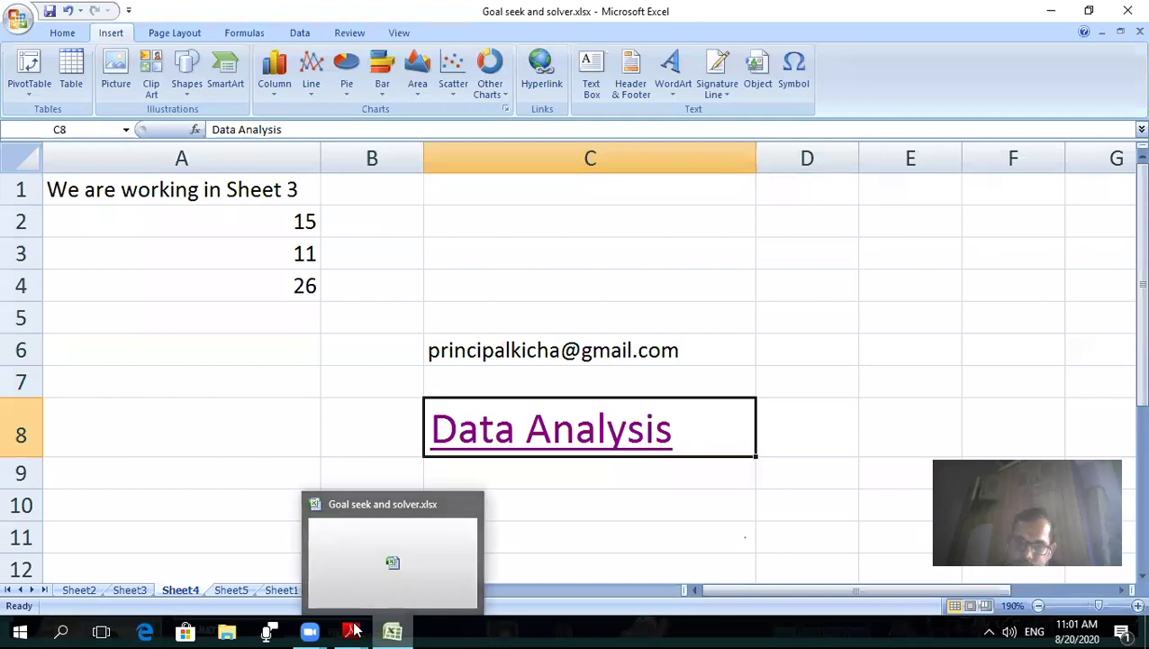
- Glance at the Link Spreadsheet Data Class X guide, then return to Excel and select C10
mouse_move(356, 630)
click(413, 554)
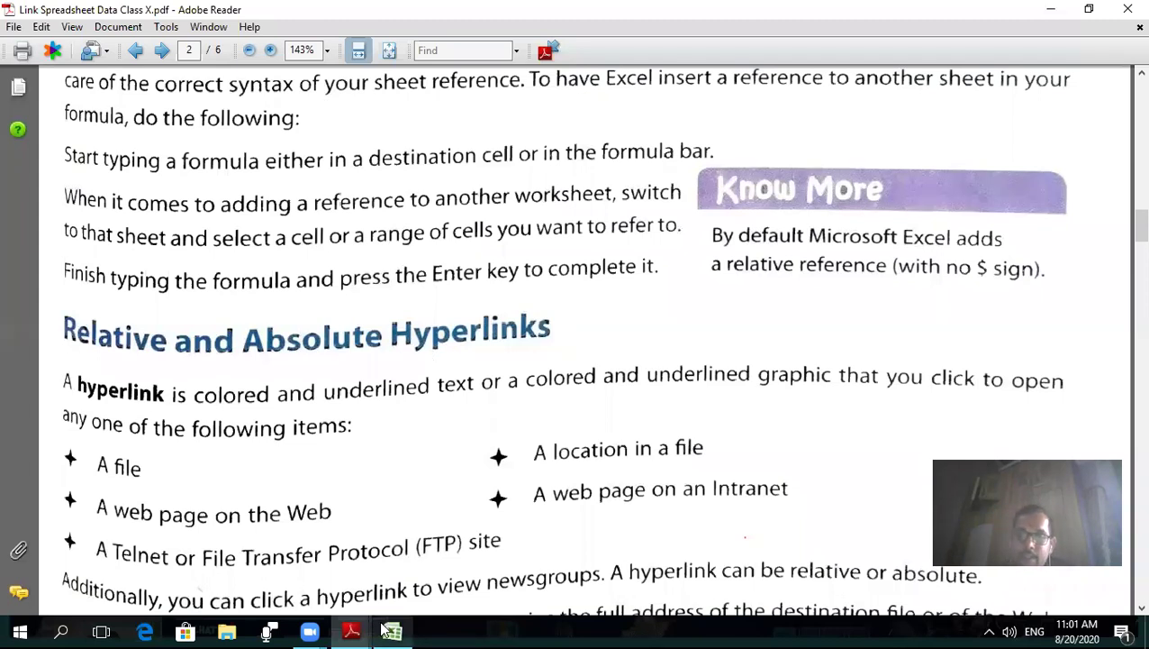
click(469, 175)
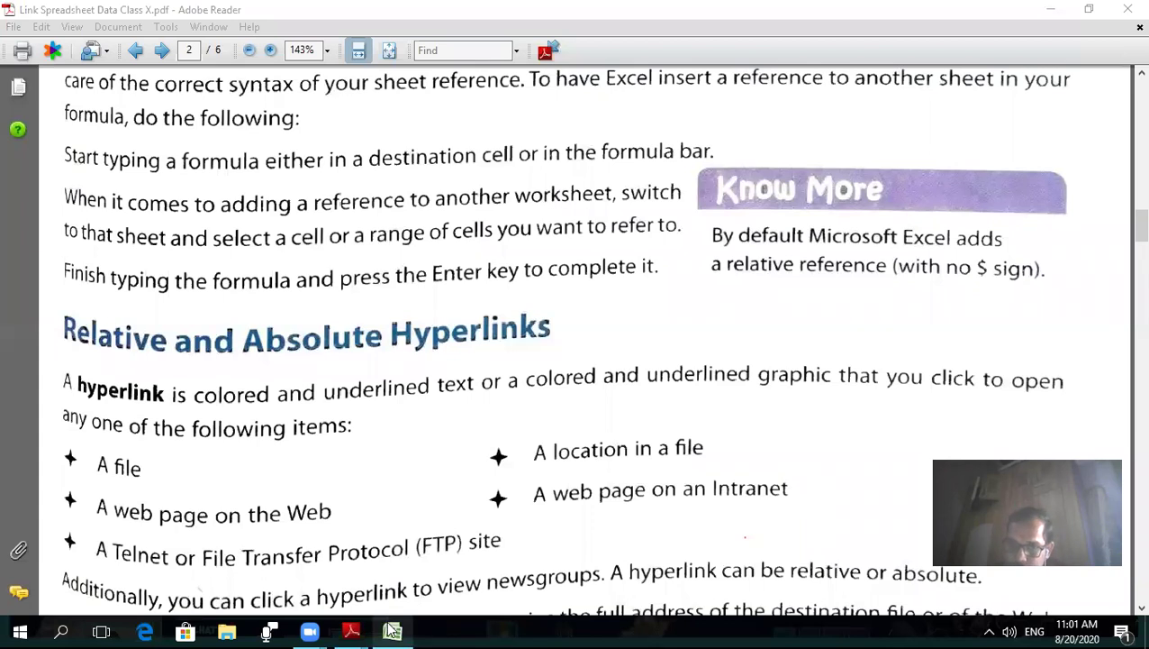
mouse_move(393, 631)
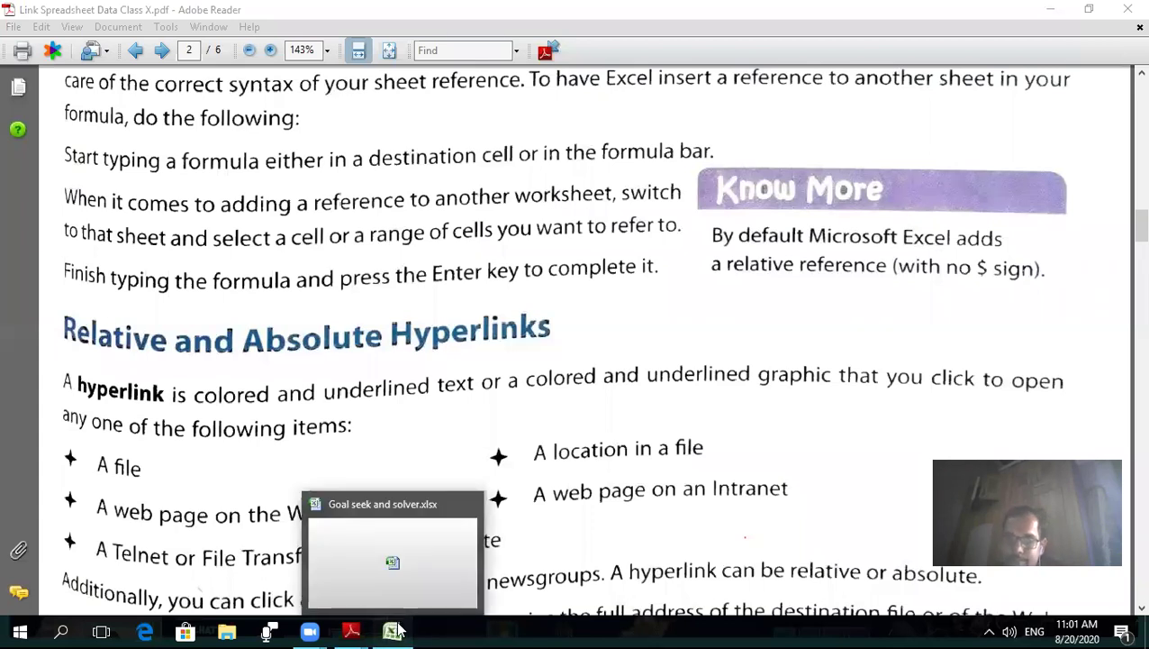
click(399, 630)
click(469, 503)
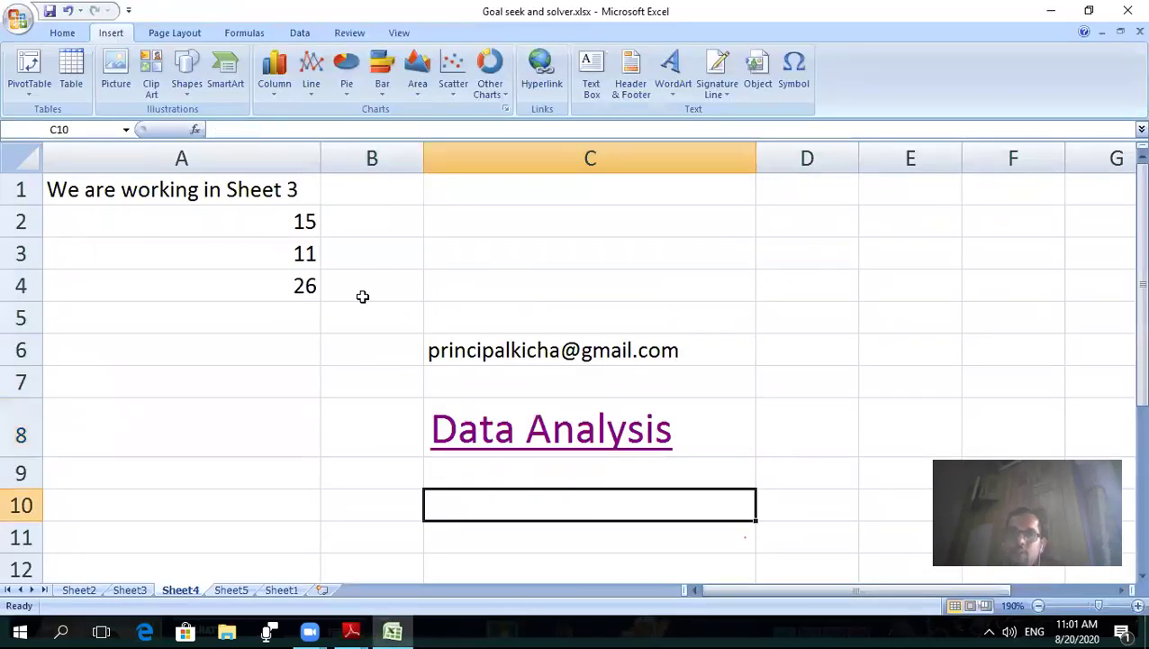
click(545, 71)
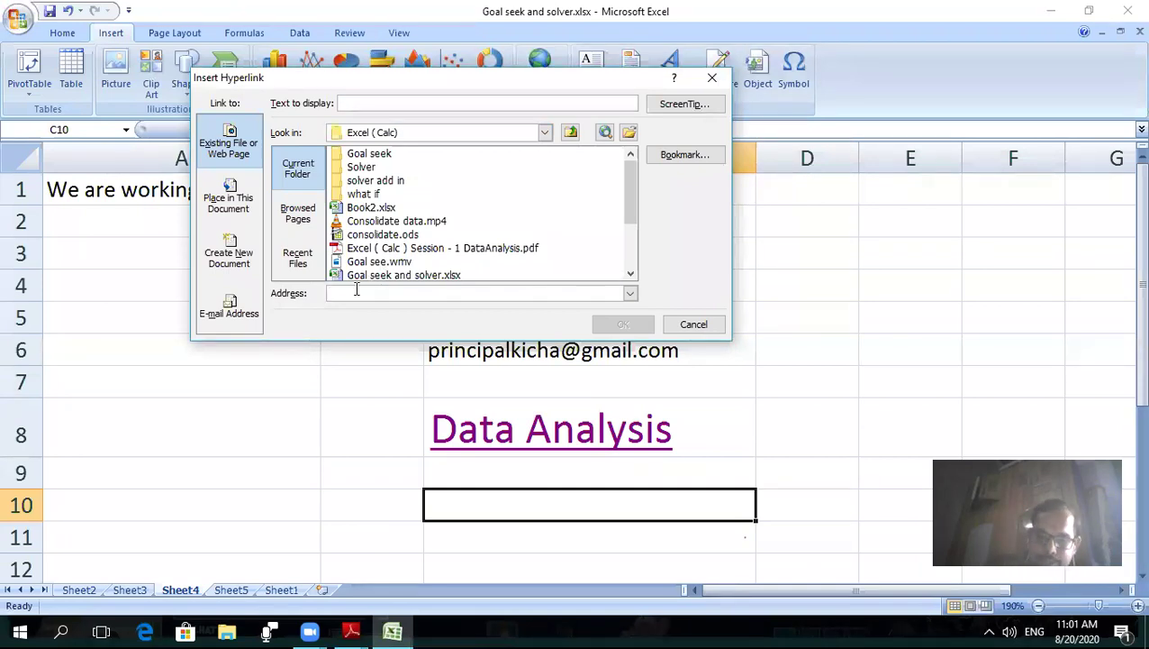
text(http://www.google.com)
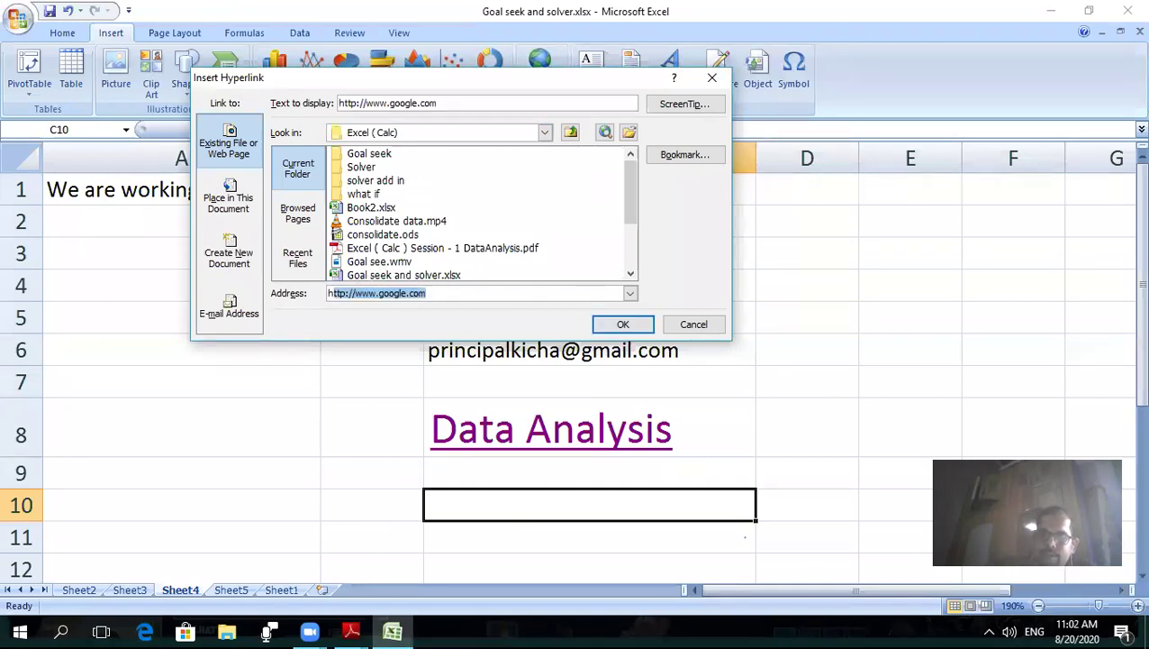
click(438, 291)
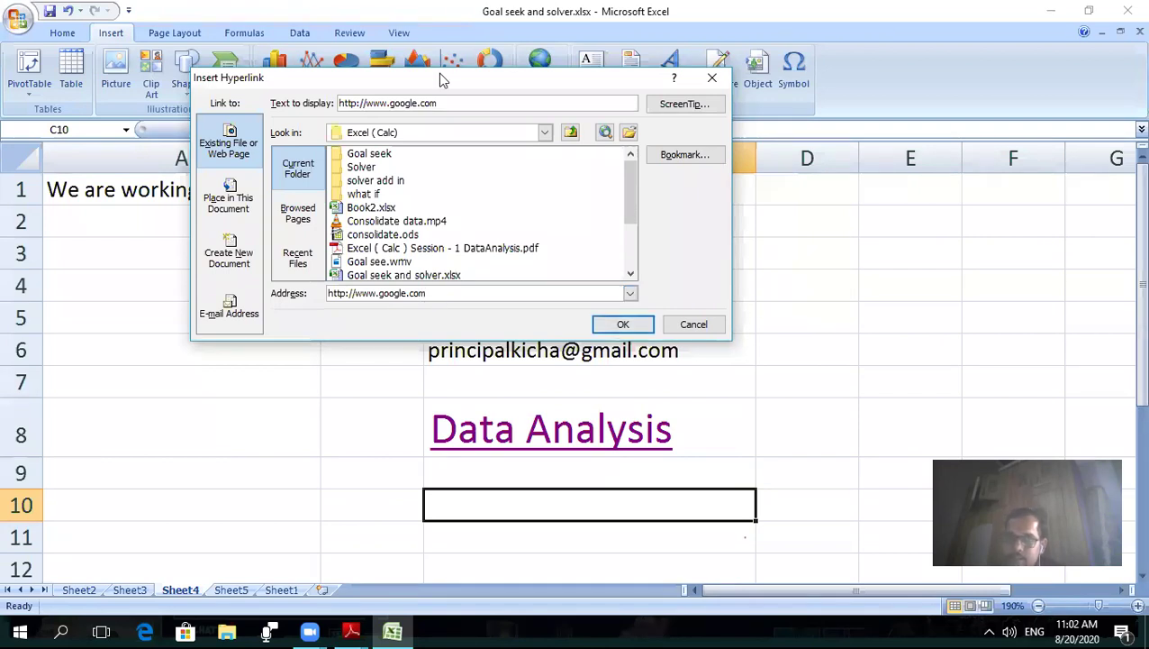
drag(456, 104, 339, 96)
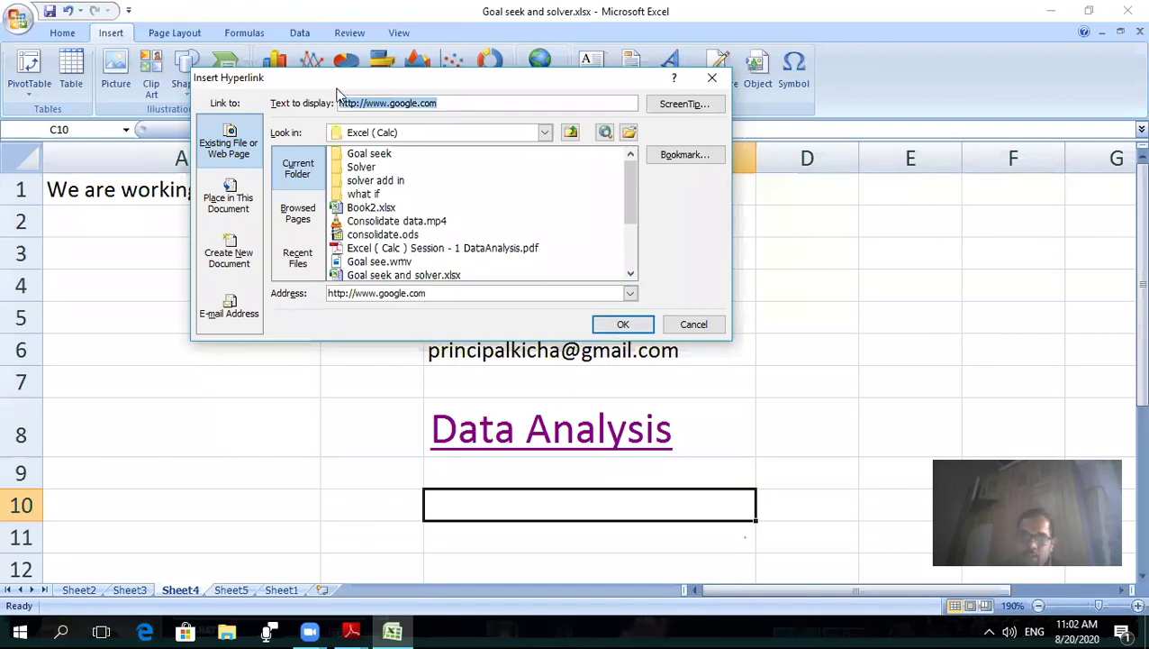
text(G)
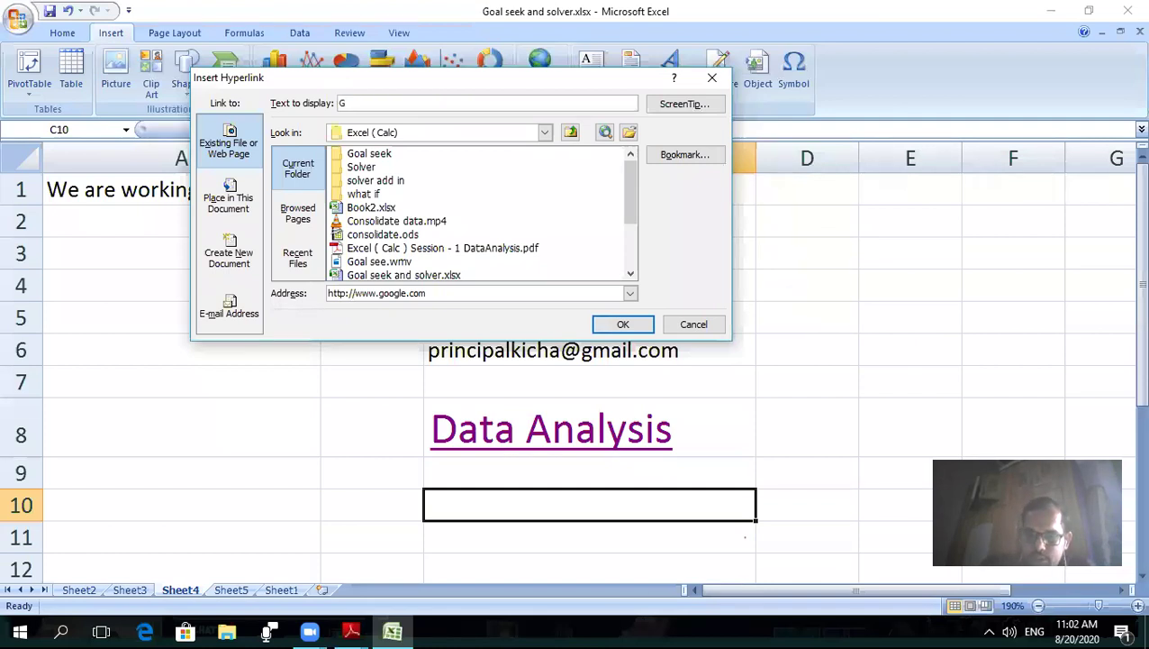
text(oog)
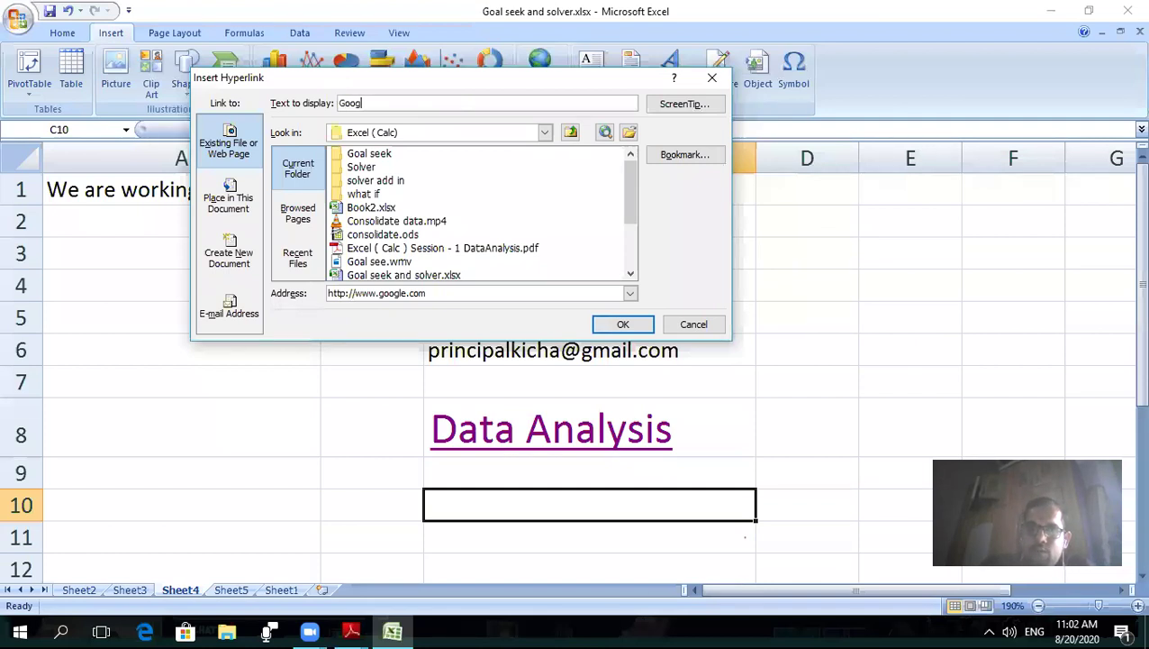
text(l)
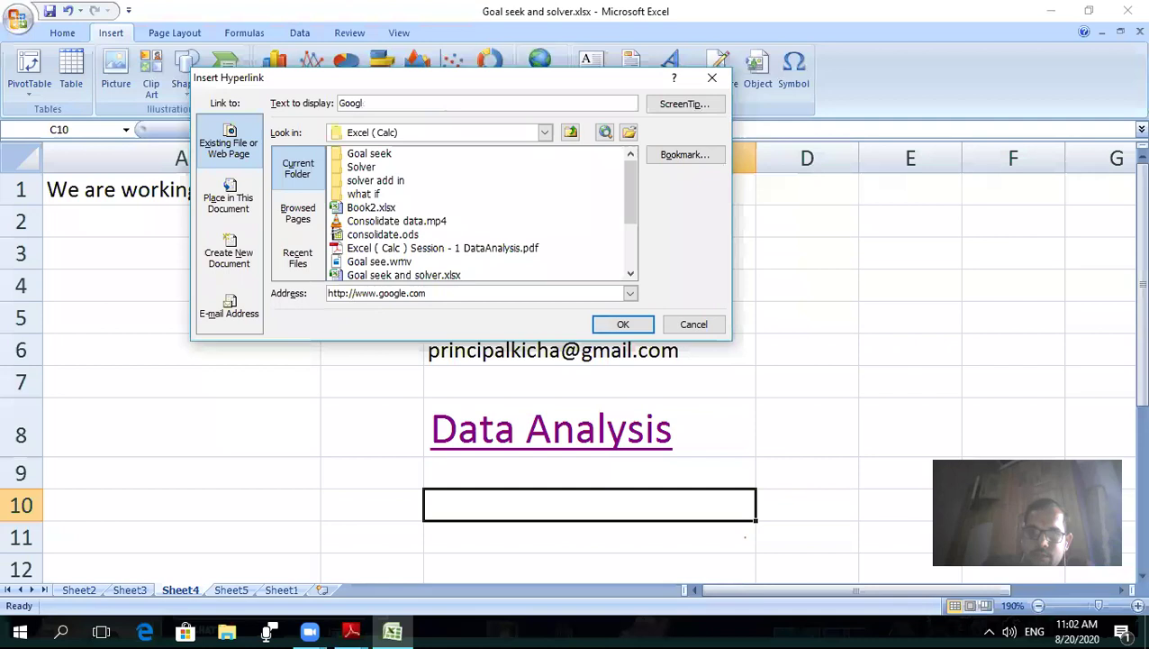
text(e Sie)
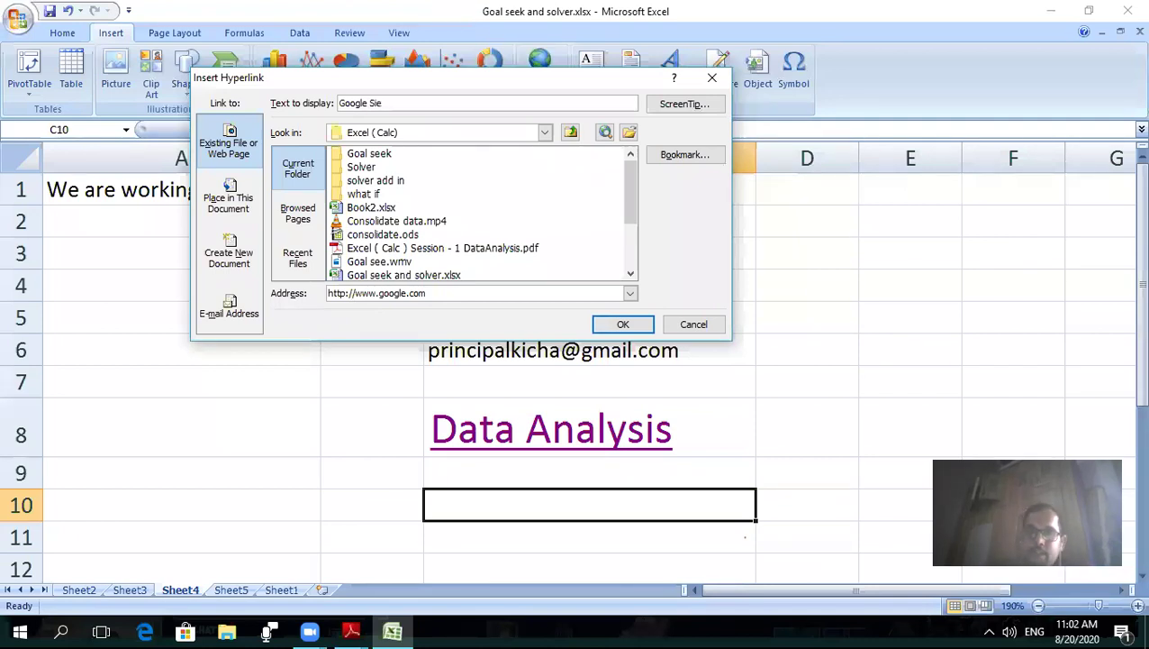
key(BackSpace)
text(te)
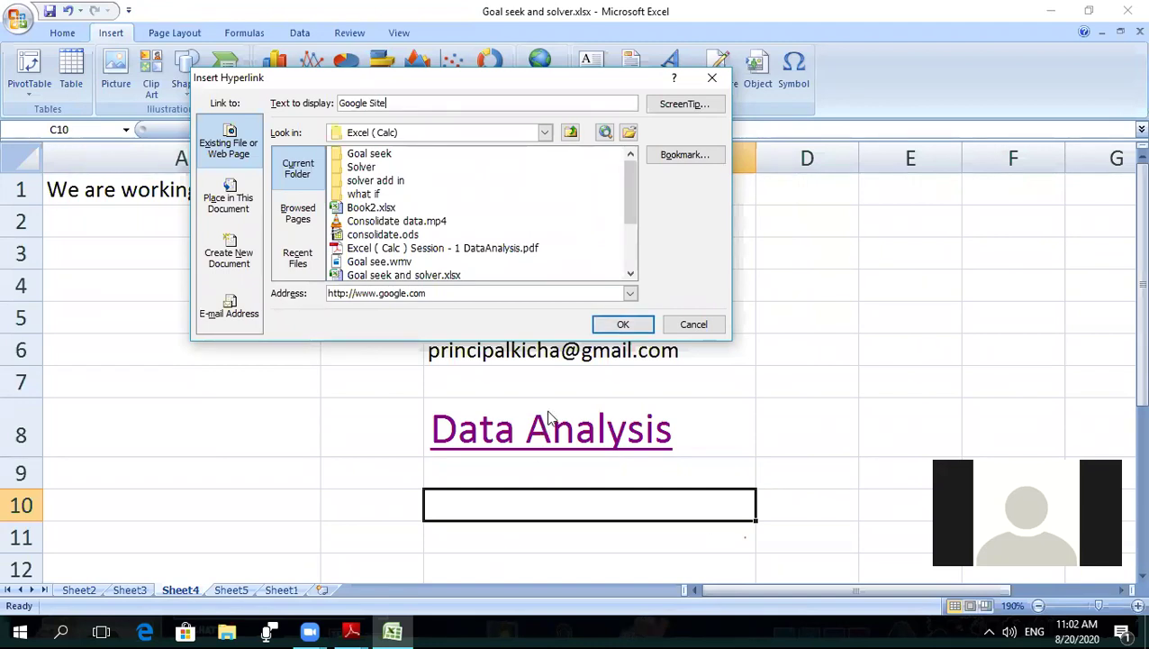
click(613, 332)
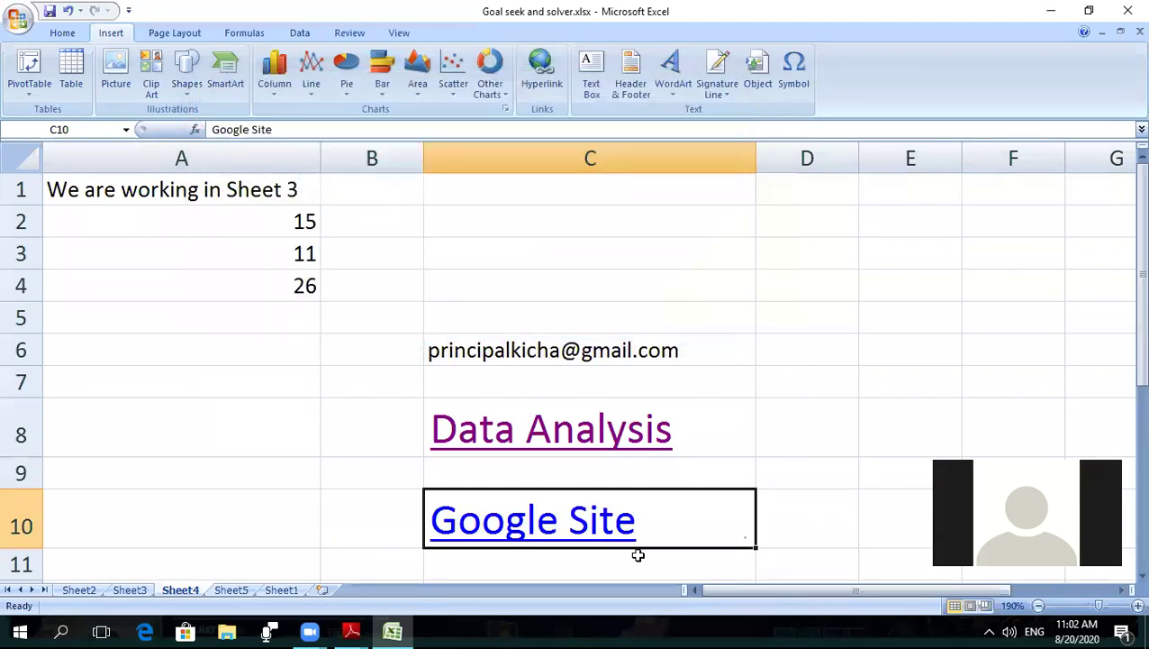
- Follow the Google Site hyperlink in cell C10
click(529, 522)
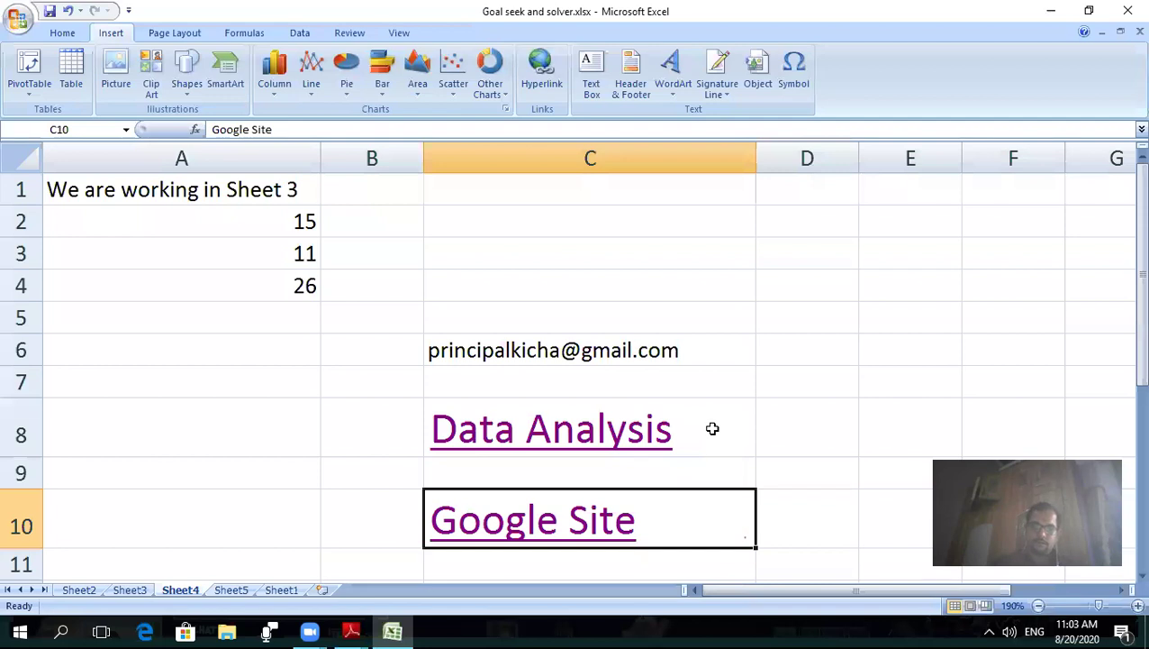
click(600, 522)
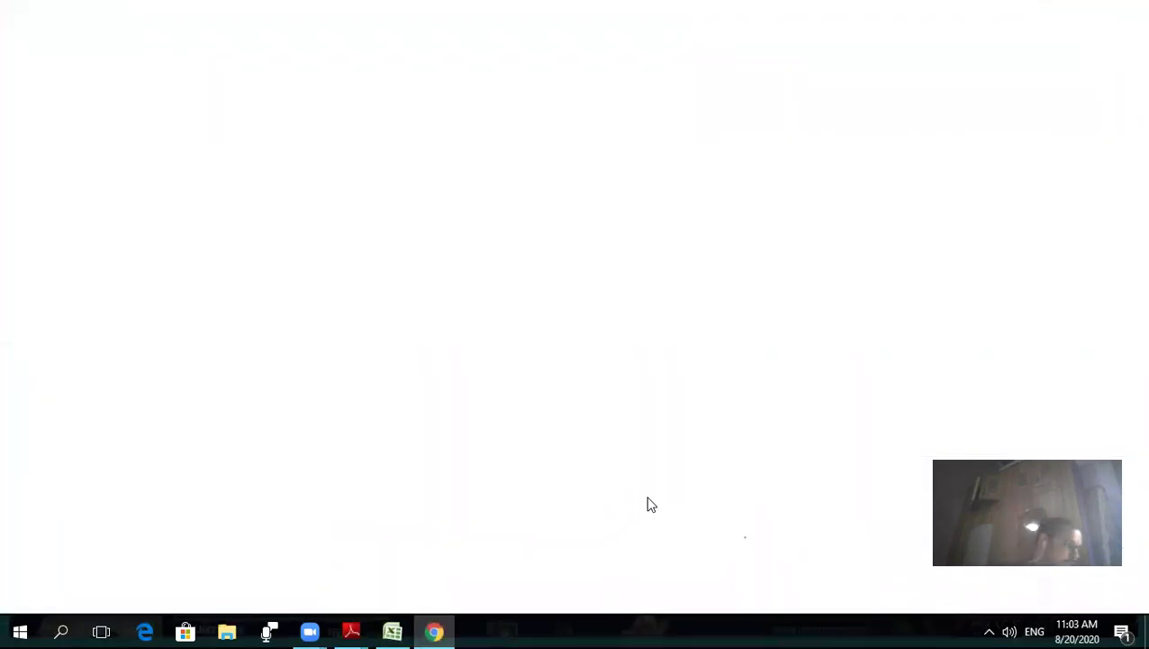